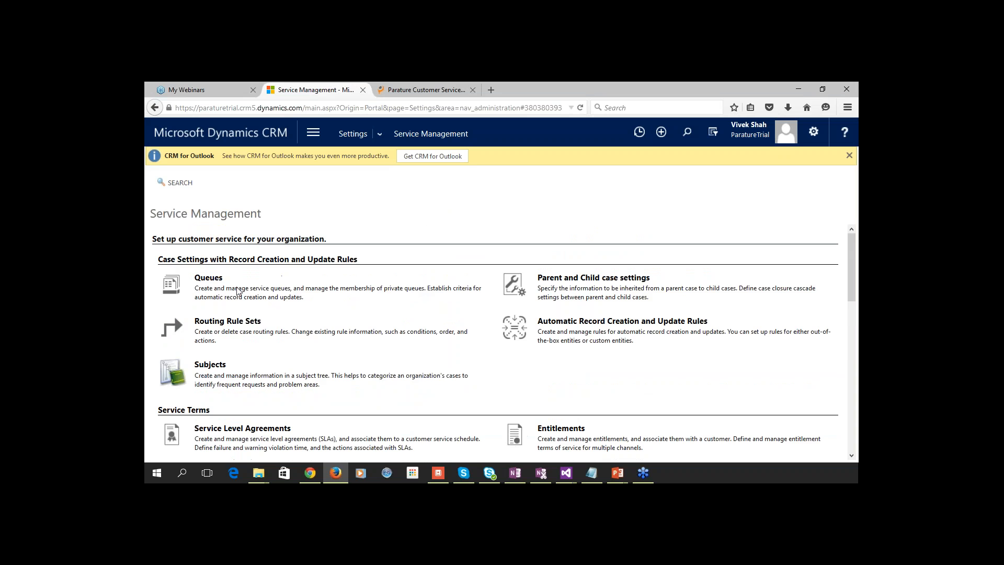
Open the Queues list from Service Management to see the Support and Support L1 queues.
click(218, 284)
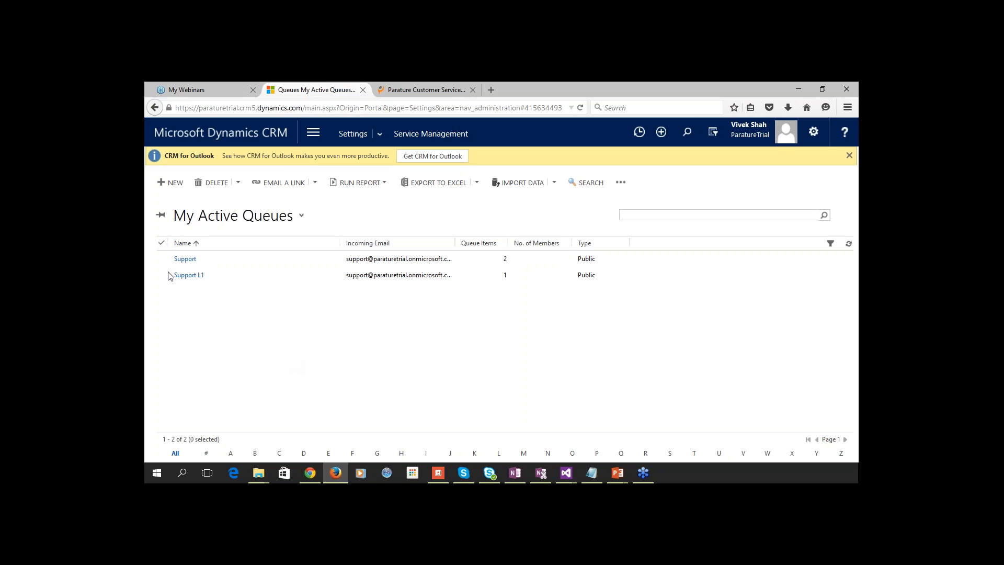
Open the Support queue record to view its summary and two Test Message items.
click(185, 259)
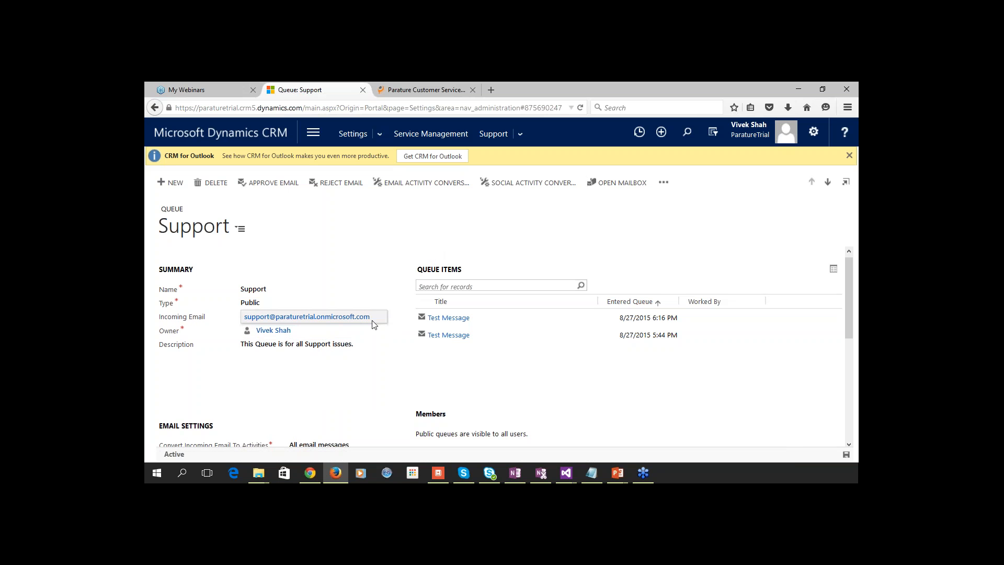
click(374, 303)
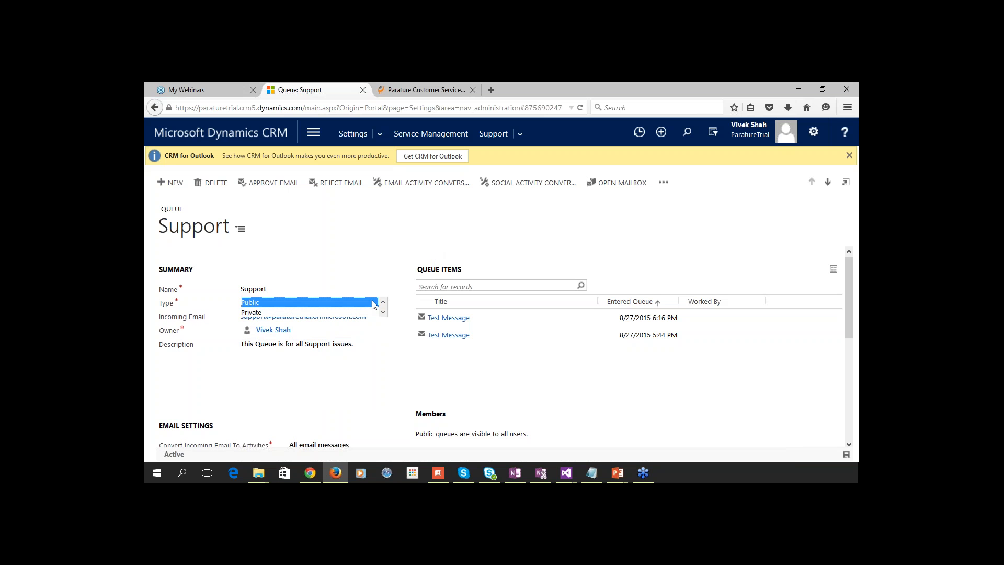
click(404, 306)
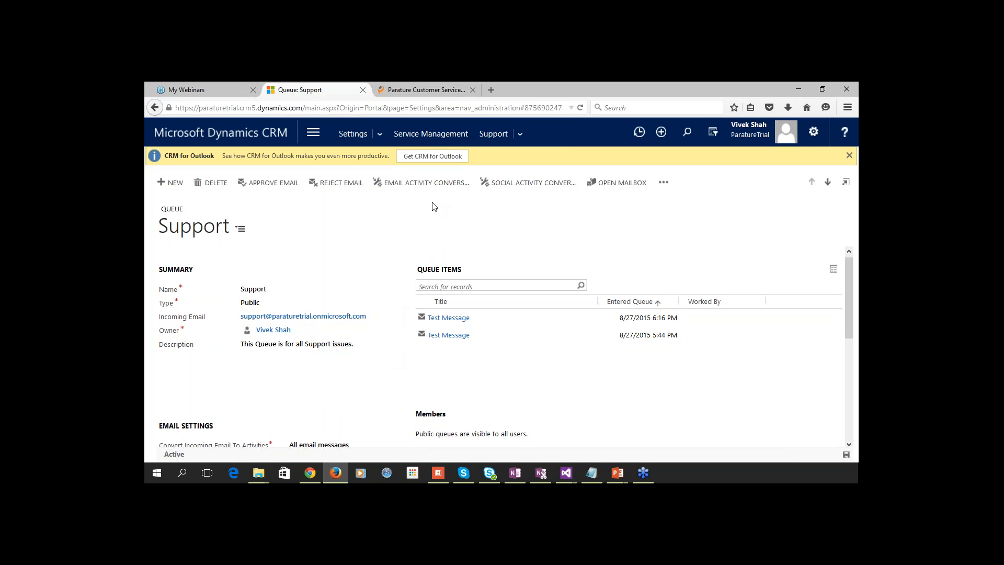
click(580, 107)
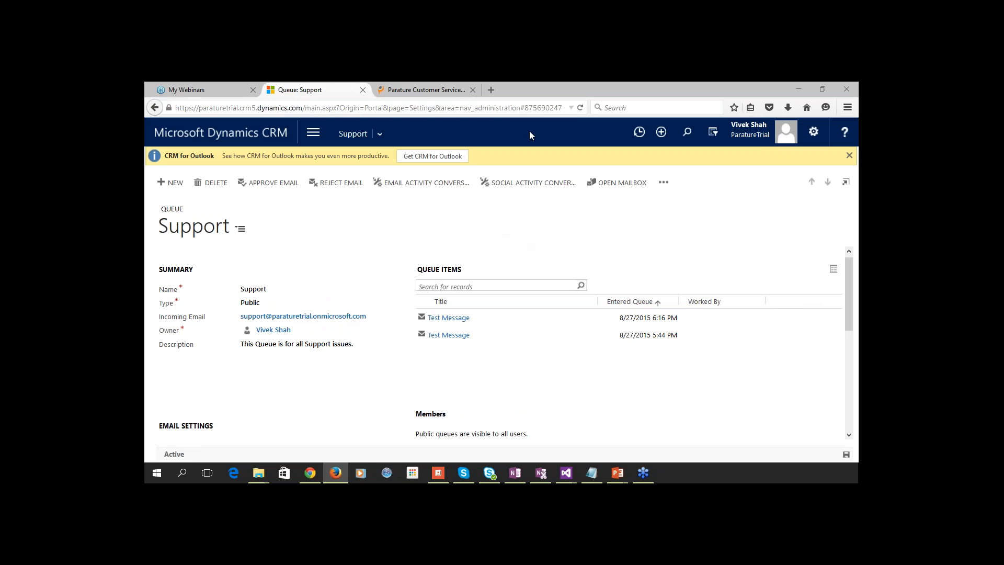
click(581, 108)
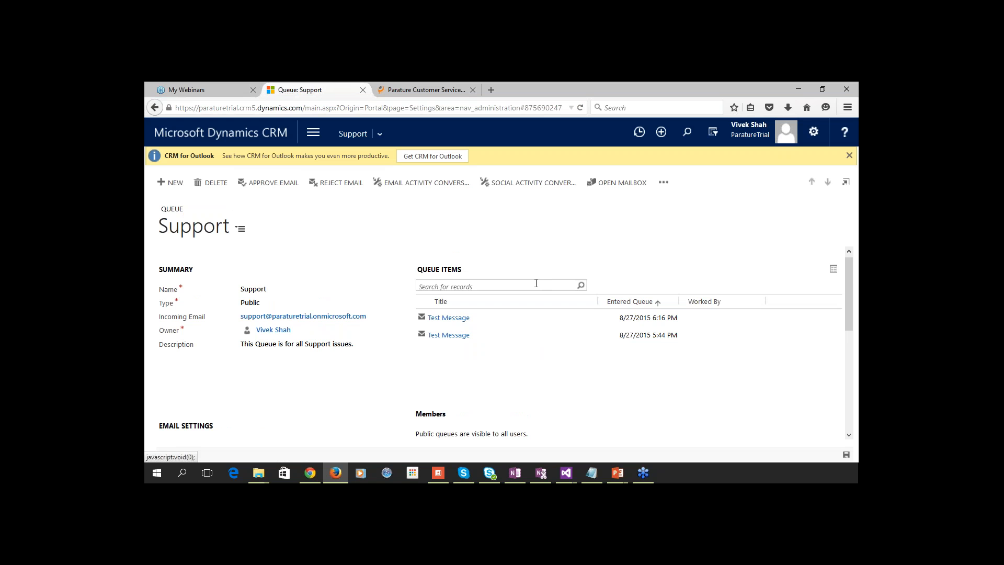
Open the second Test Message email from the Support queue's items.
click(477, 335)
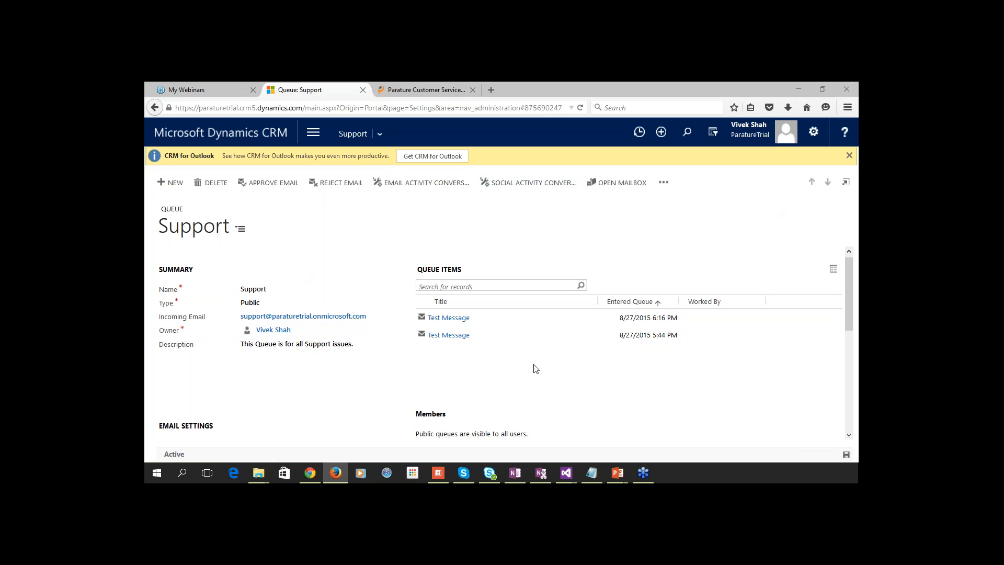
click(449, 318)
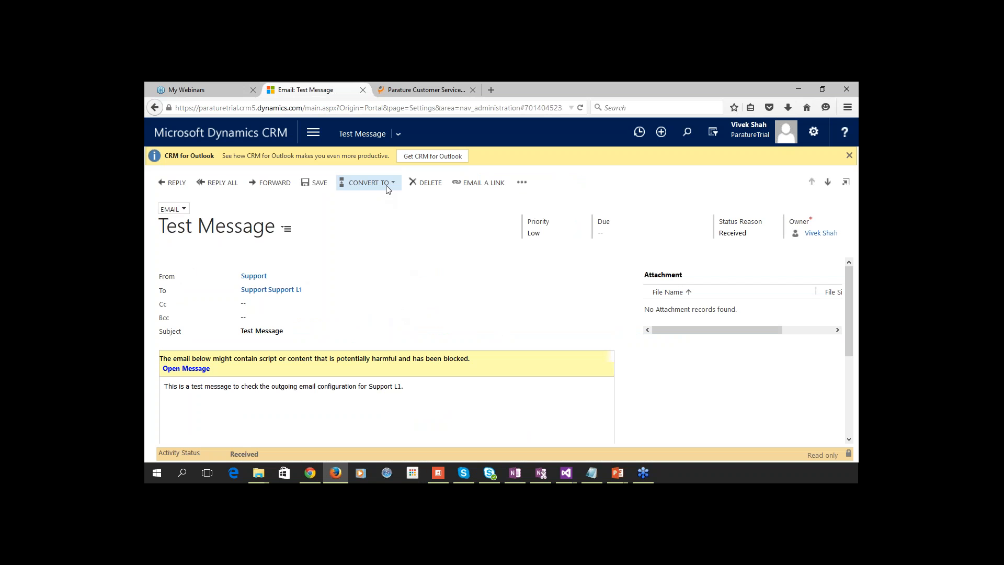
click(389, 186)
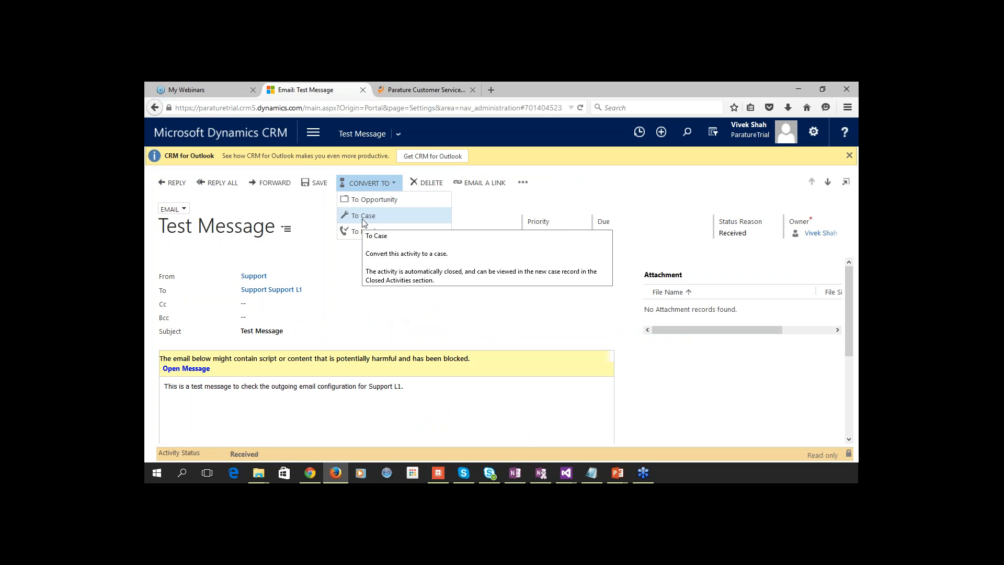
Convert the email to a case for customer Adxstudio Inc. with subject Default Subject.
click(365, 218)
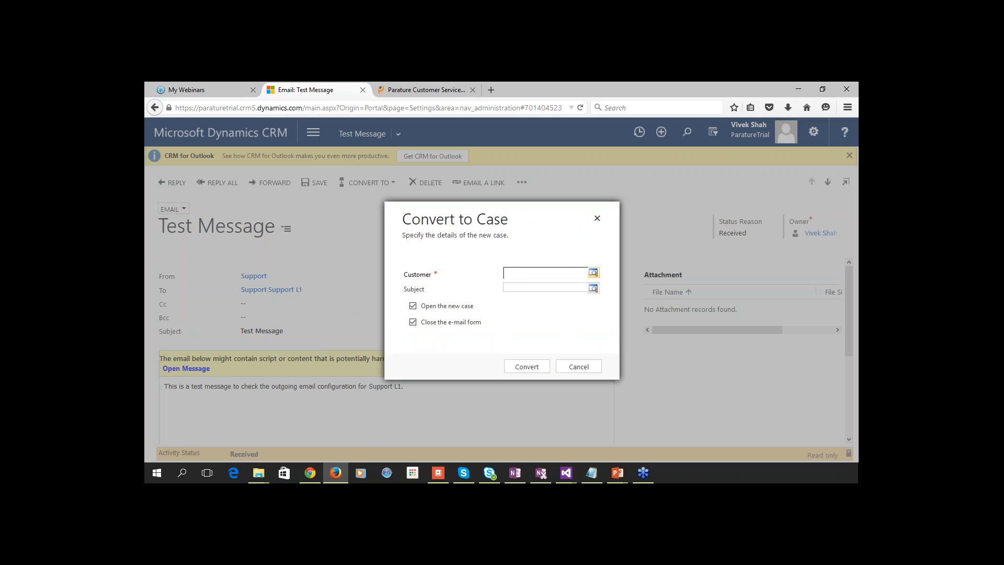
click(594, 274)
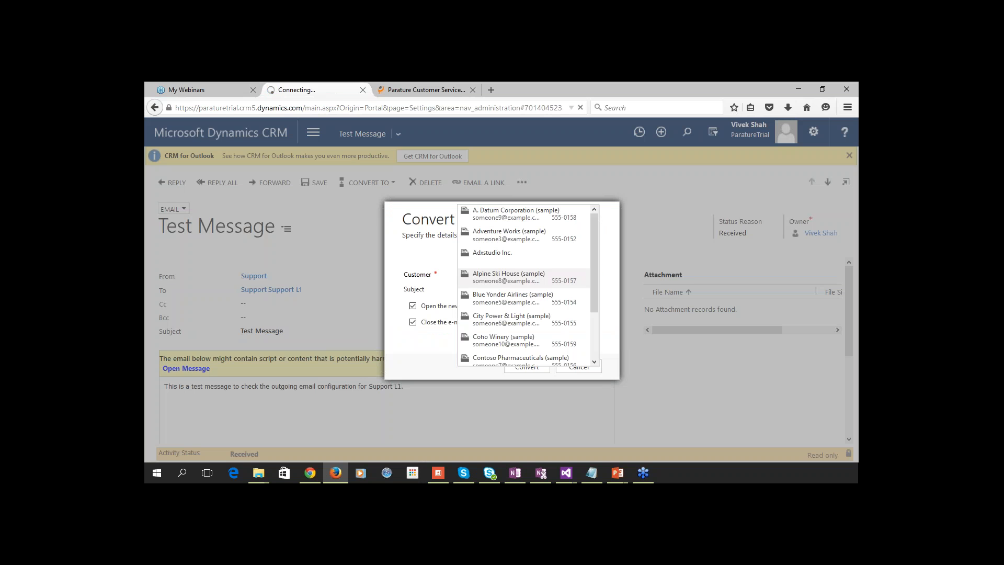
click(492, 255)
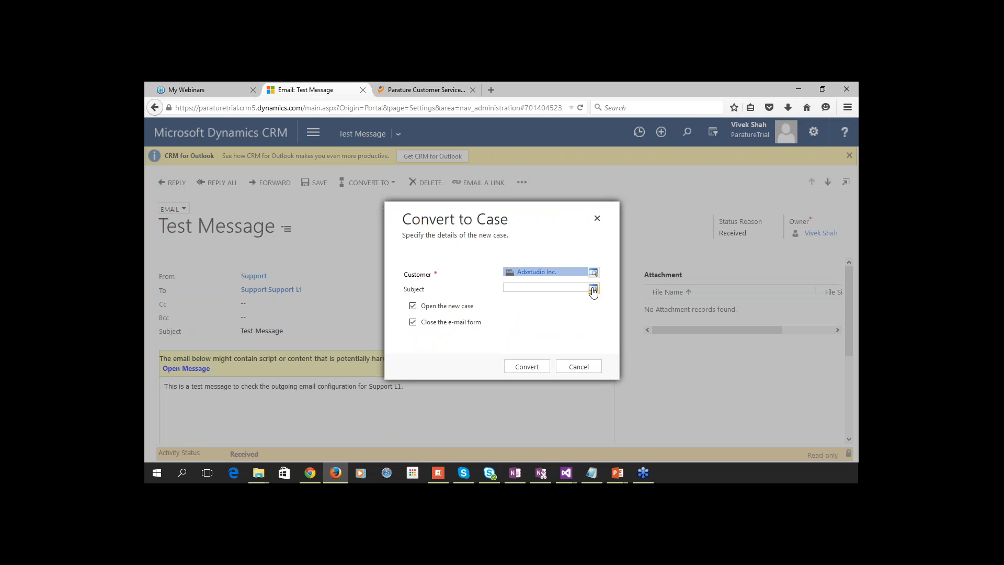
click(594, 289)
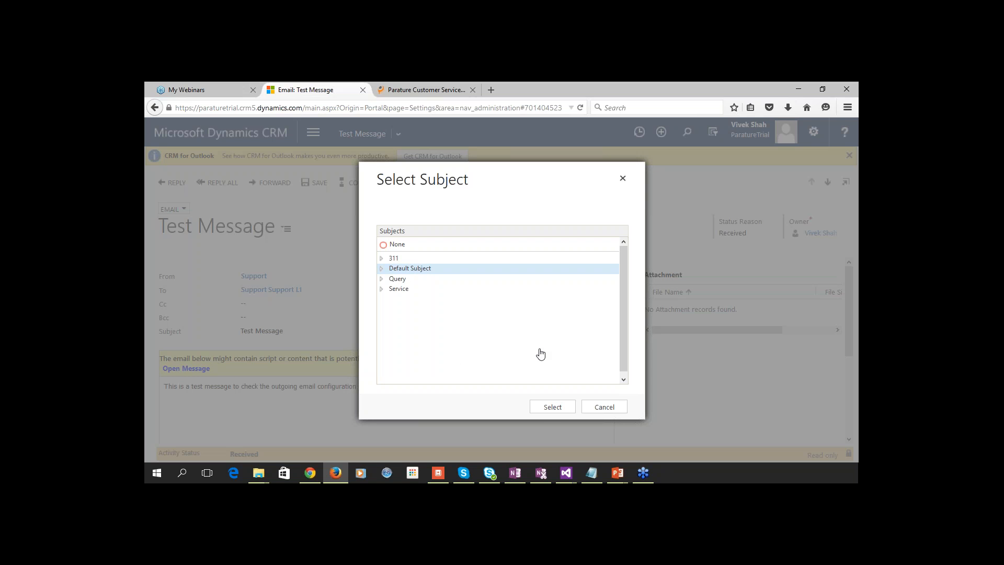
click(543, 412)
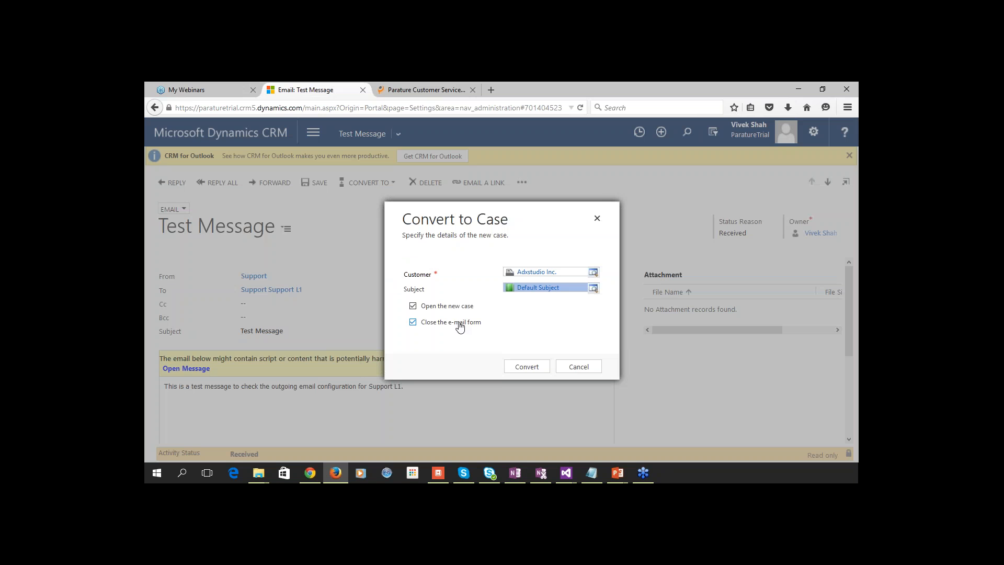
click(455, 322)
click(520, 368)
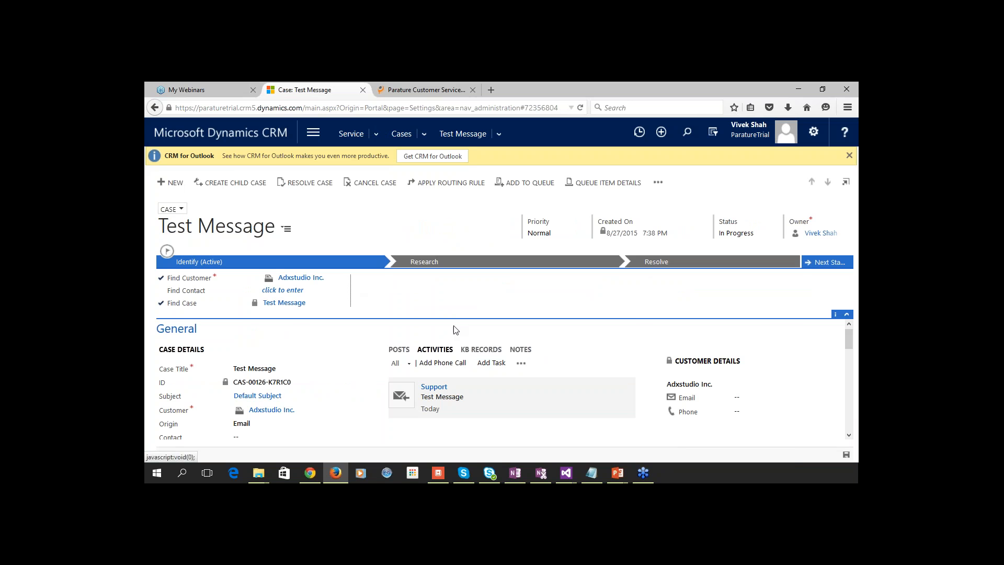
Scroll through the new Test Message case's General section and Recent Cases.
scroll(500, 361, down, 3)
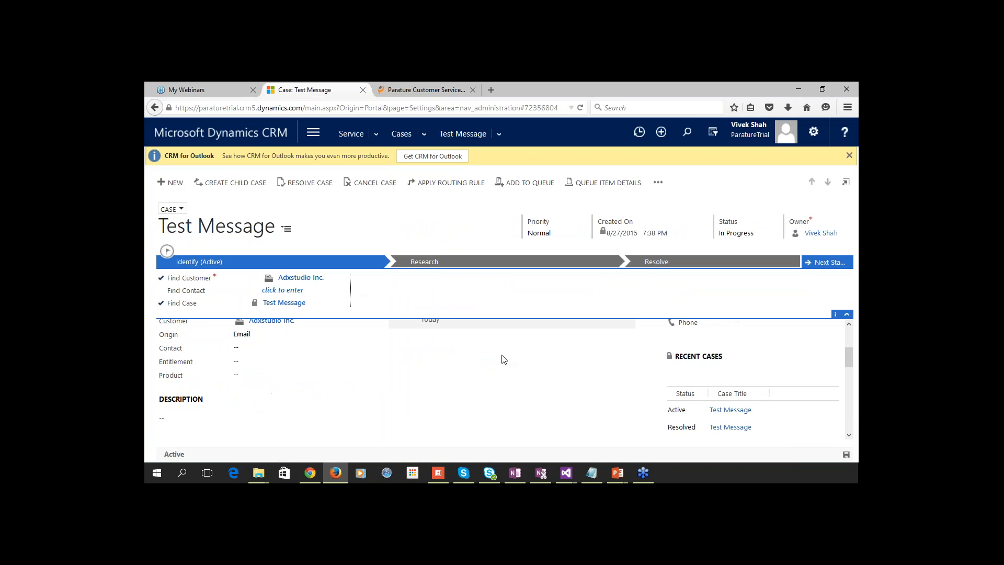
scroll(502, 359, up, 3)
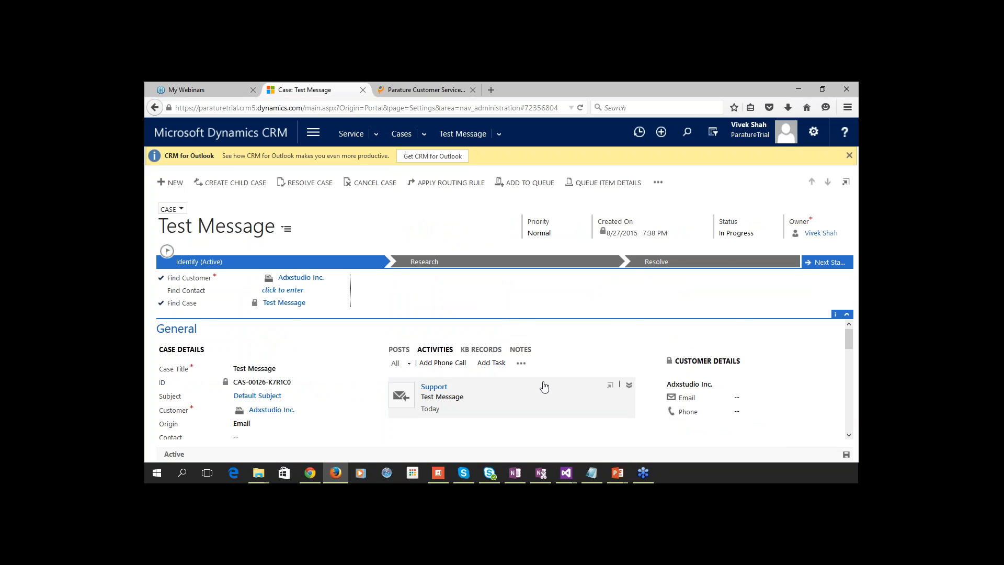
scroll(544, 386, down, 3)
scroll(538, 347, up, 3)
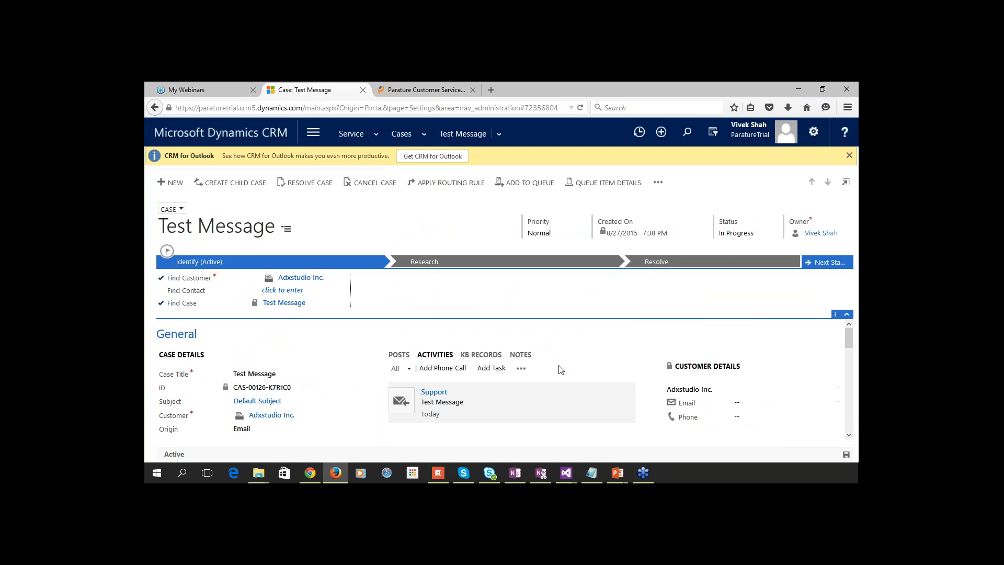
Go to Settings > Service Management and open the Routing Rule Sets list.
click(313, 135)
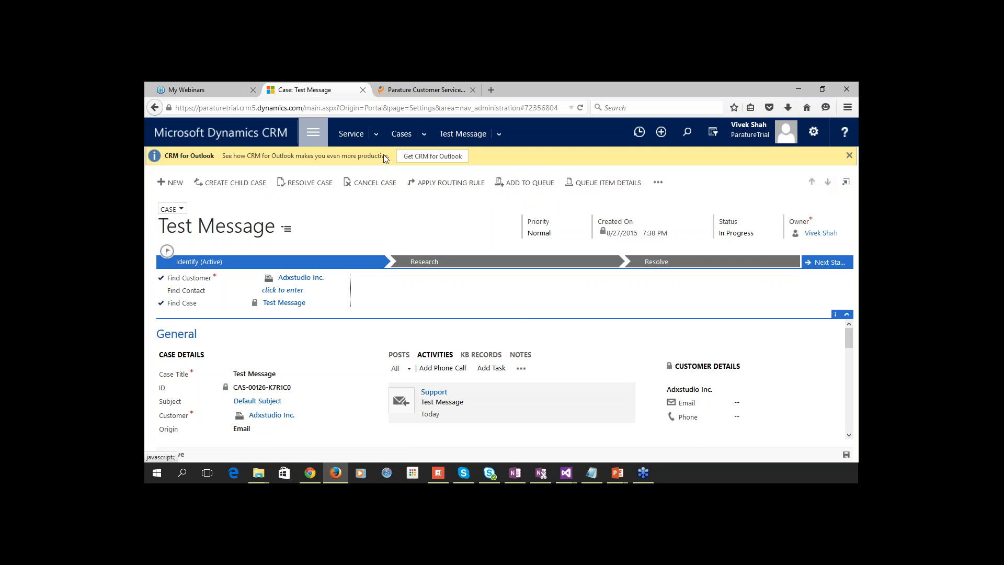
click(311, 131)
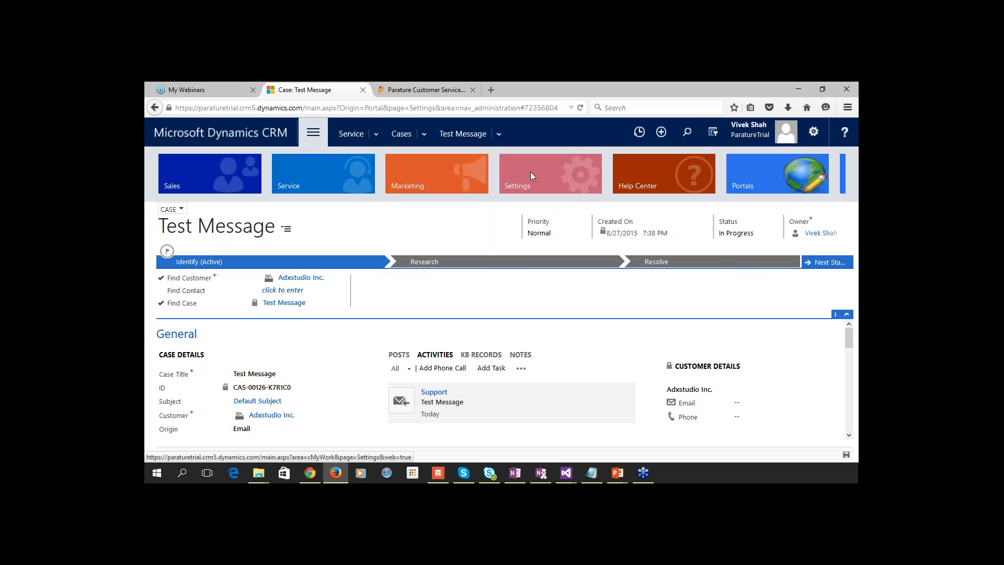
click(510, 177)
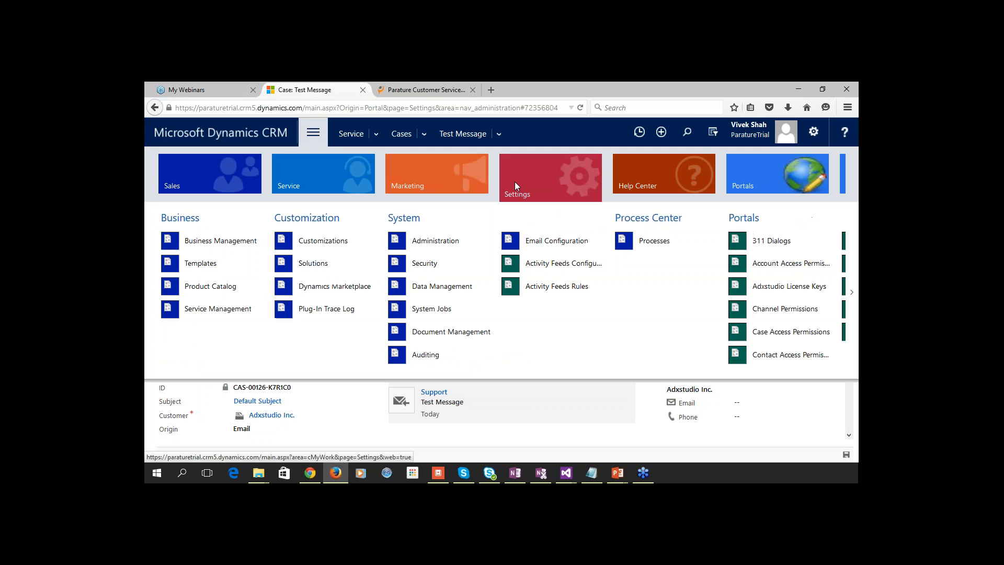
click(243, 310)
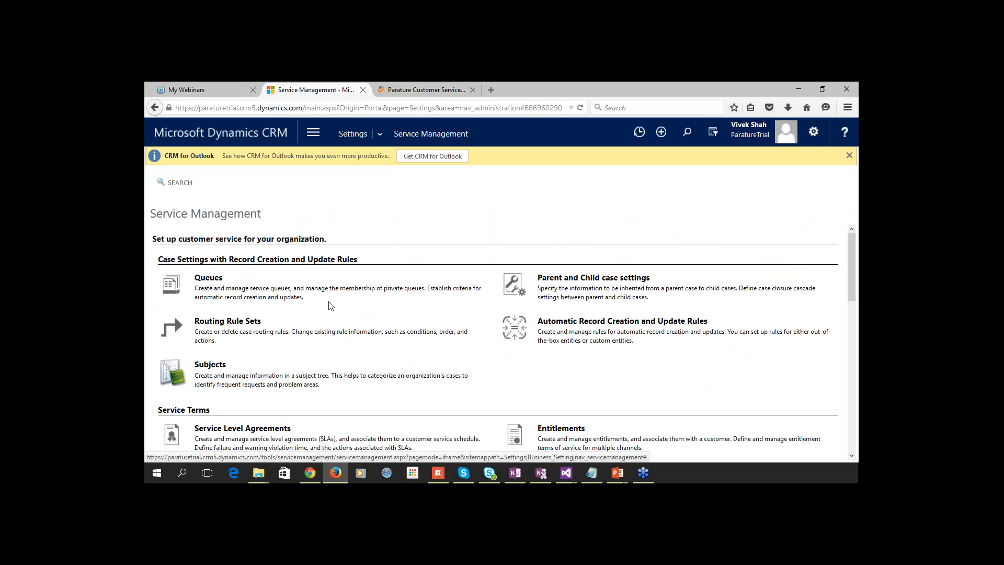
click(235, 321)
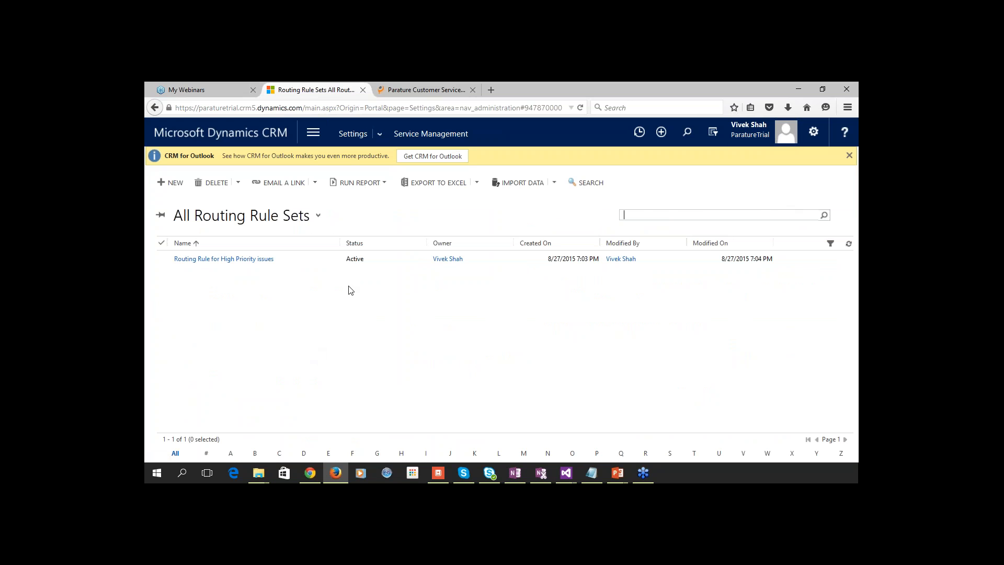
Open the Routing Rule for High Priority issues set and review its rule item and notes.
click(251, 259)
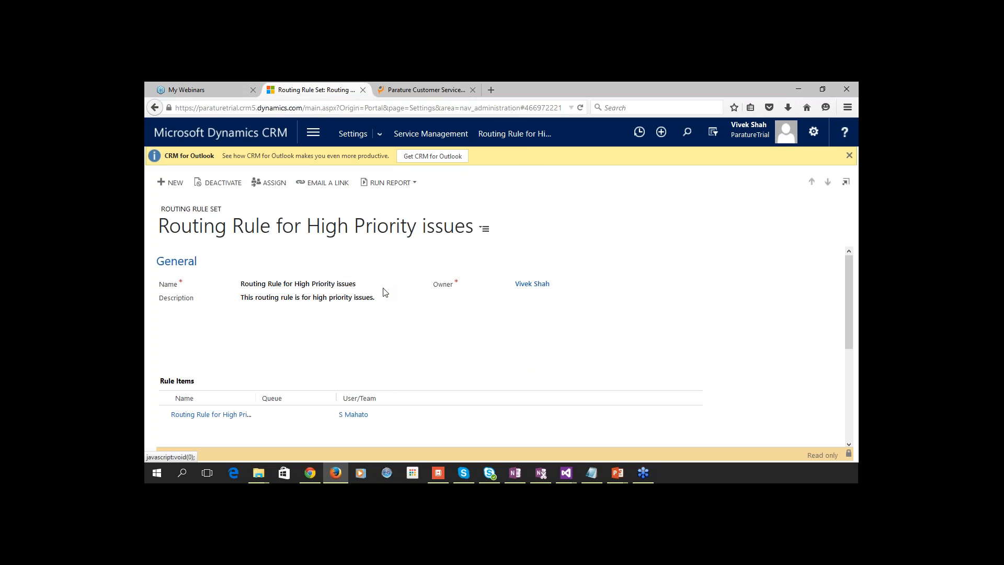
scroll(404, 307, down, 2)
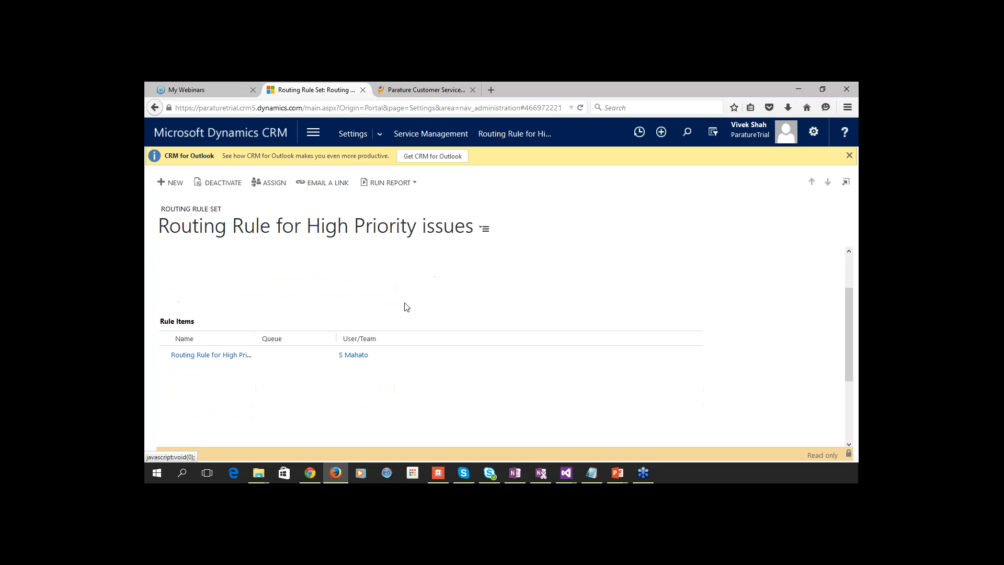
scroll(414, 296, down, 3)
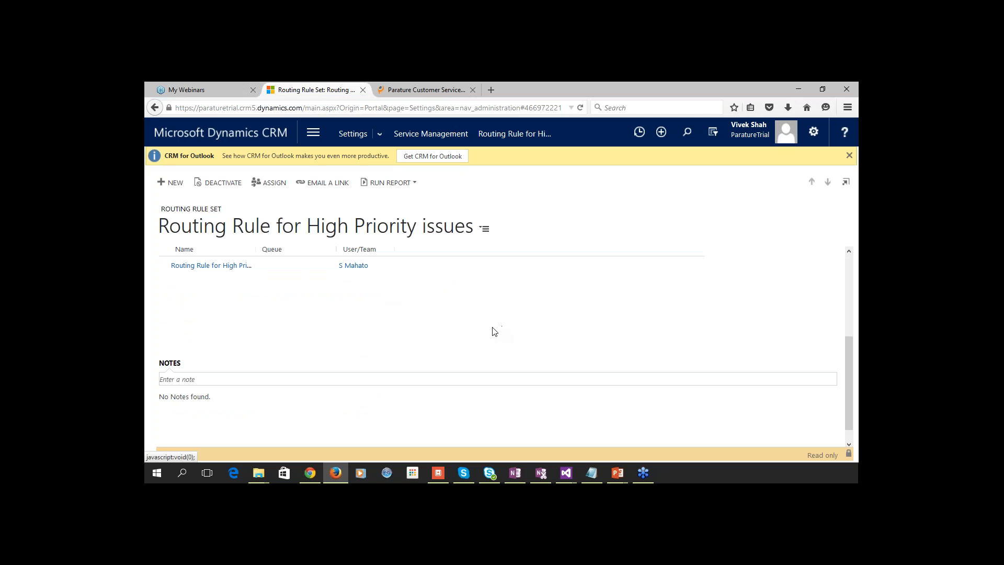
scroll(494, 331, up, 3)
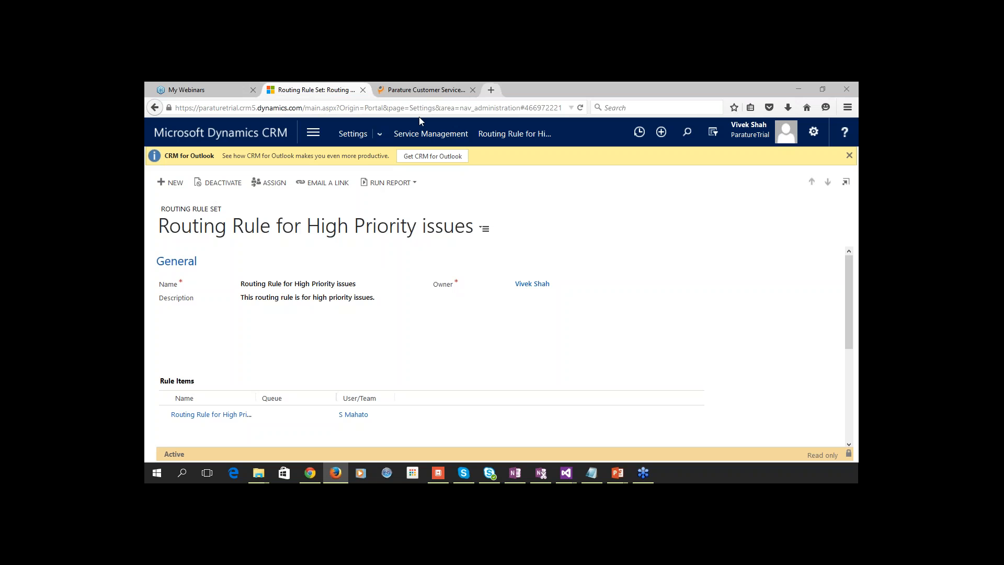
Start a new case from Service > Cases titled 'network down'.
click(318, 134)
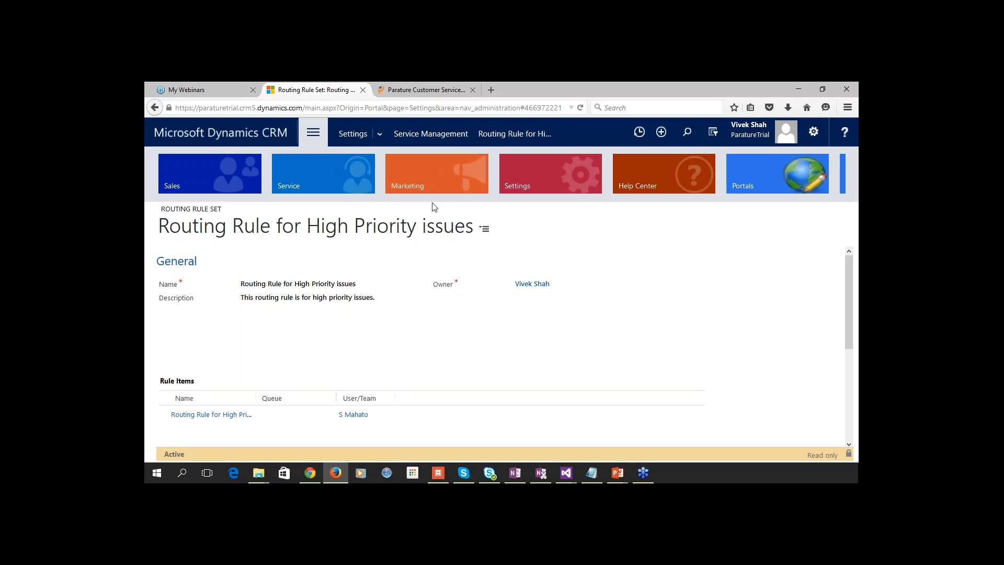
click(337, 195)
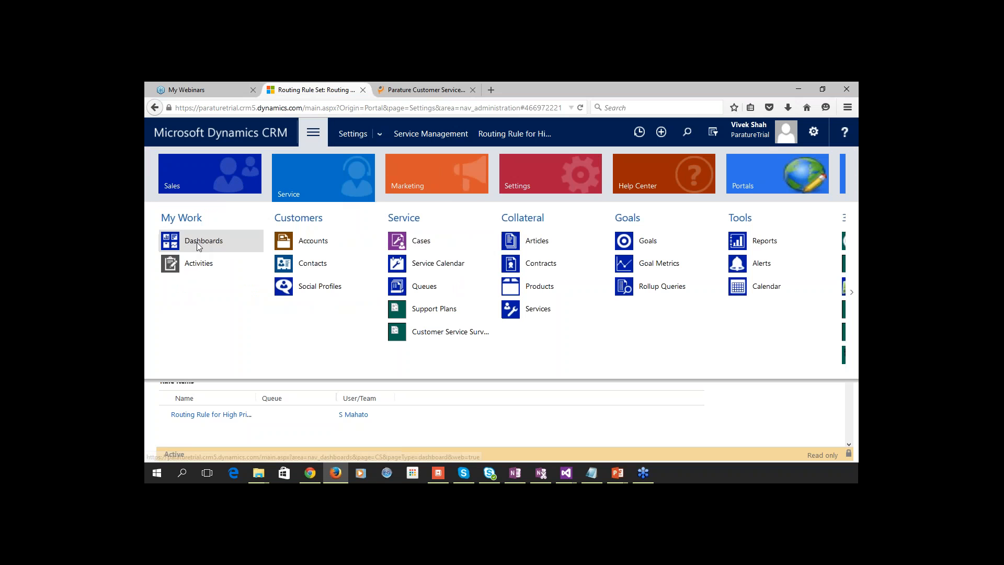
click(425, 246)
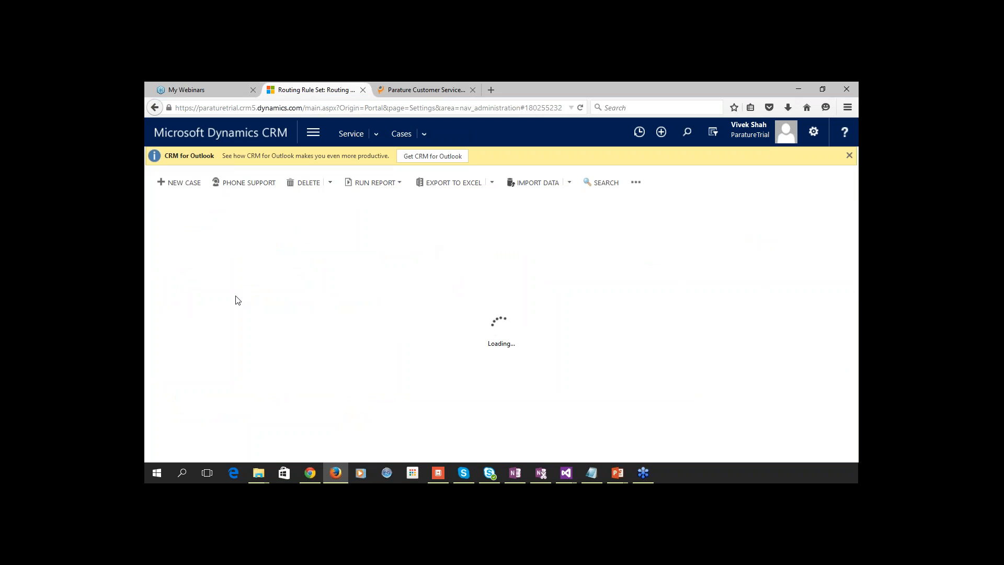
click(183, 187)
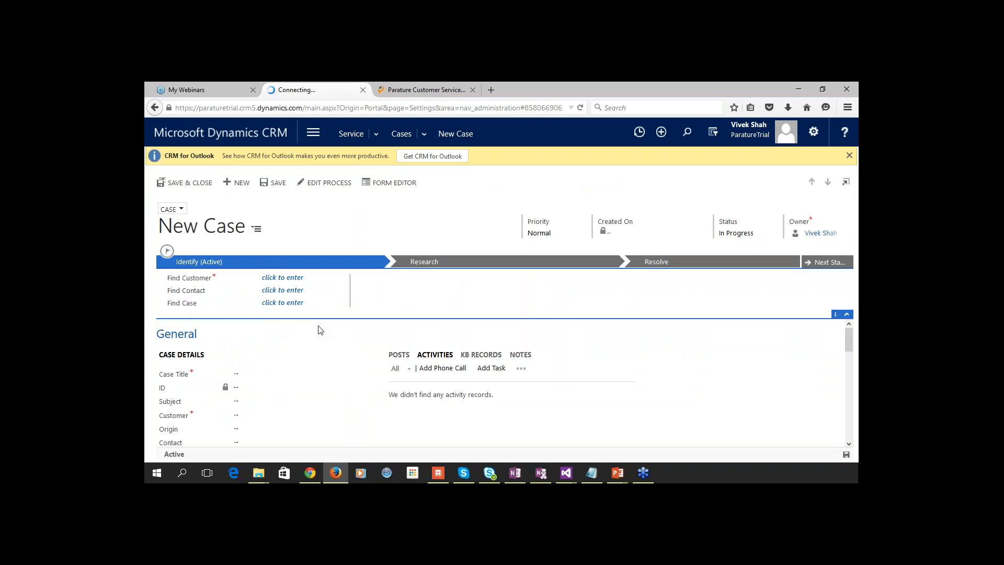
click(248, 378)
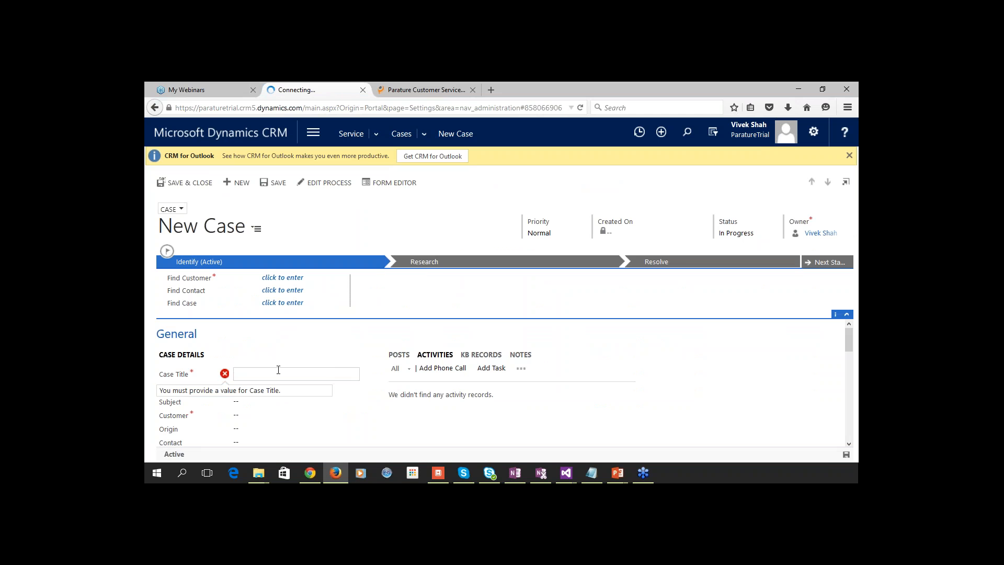
text(netowrk)
key(BackSpace)
key(BackSpace)
key(BackSpace)
key(BackSpace)
text(wi)
text(ork )
text(down)
key(Tab)
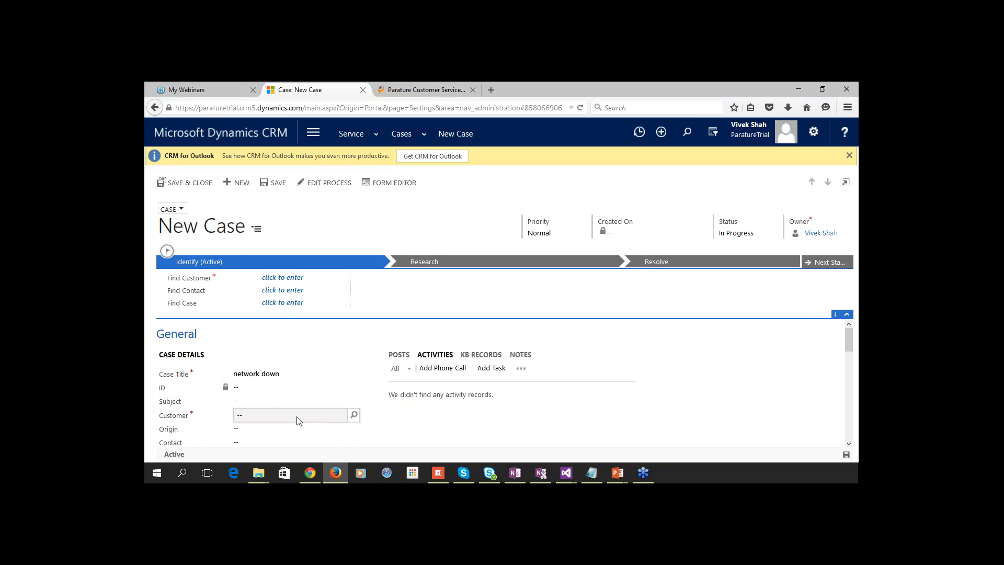
Set the case customer to Adventure Works (sample) and priority to High.
click(297, 417)
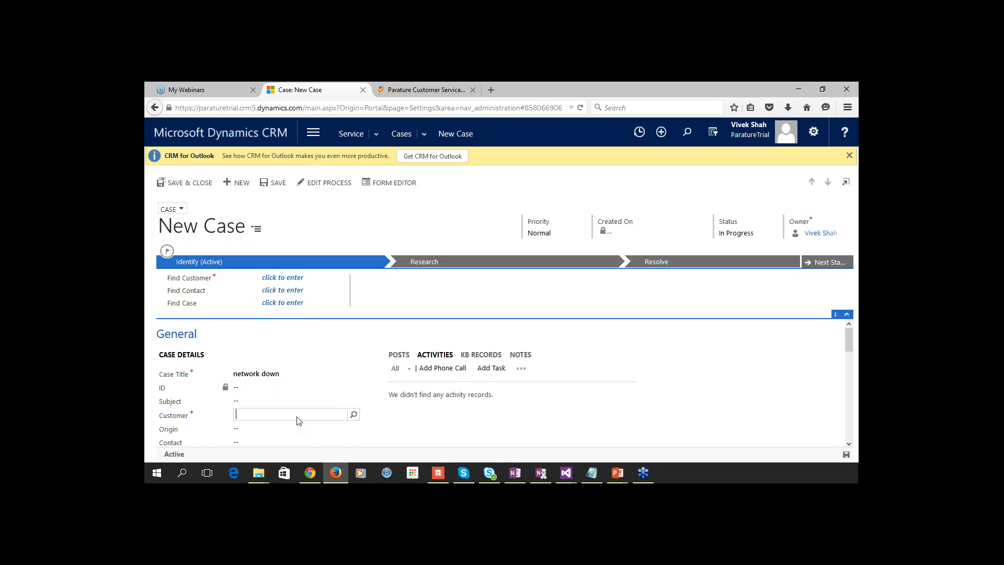
click(354, 416)
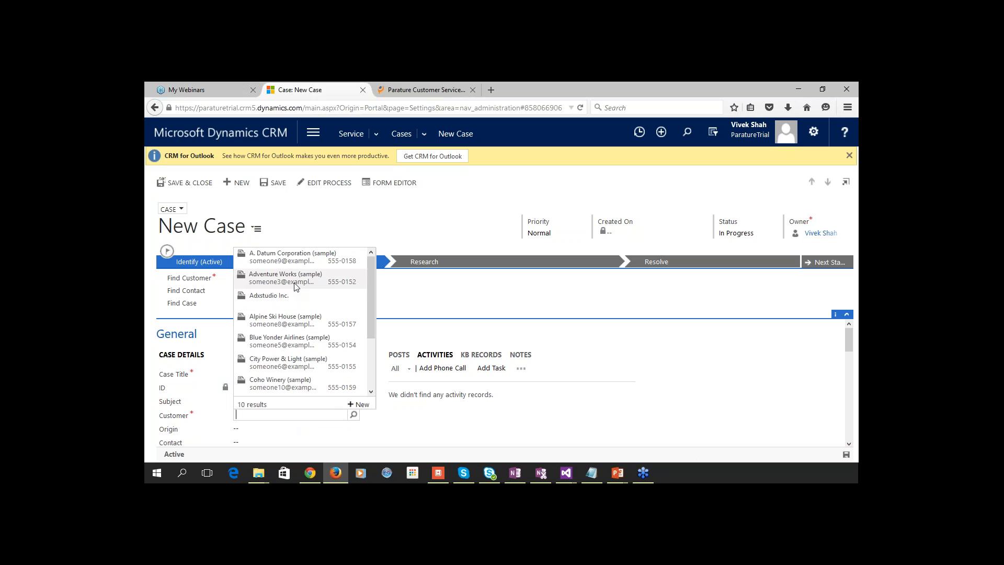
click(296, 282)
scroll(381, 423, down, 2)
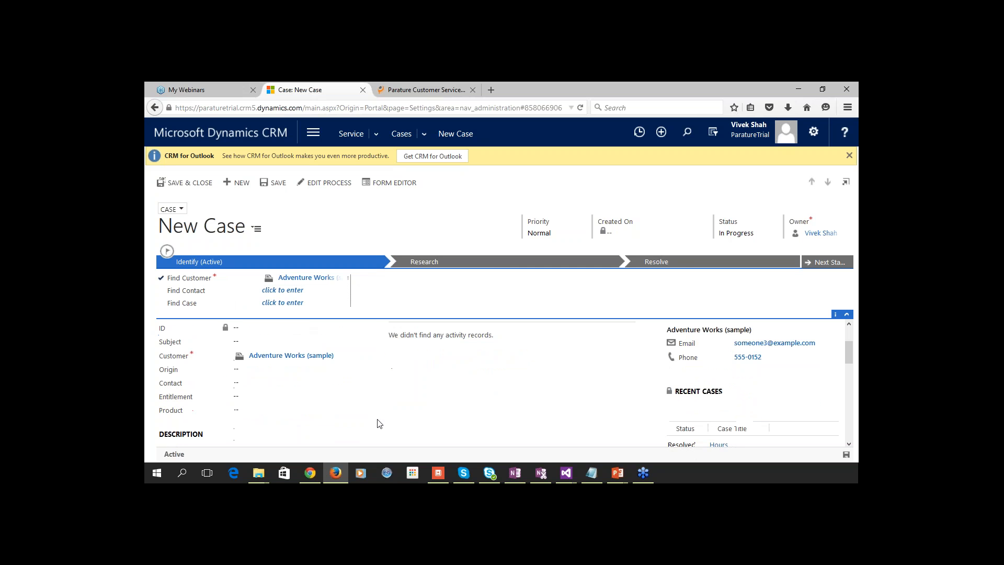
click(551, 238)
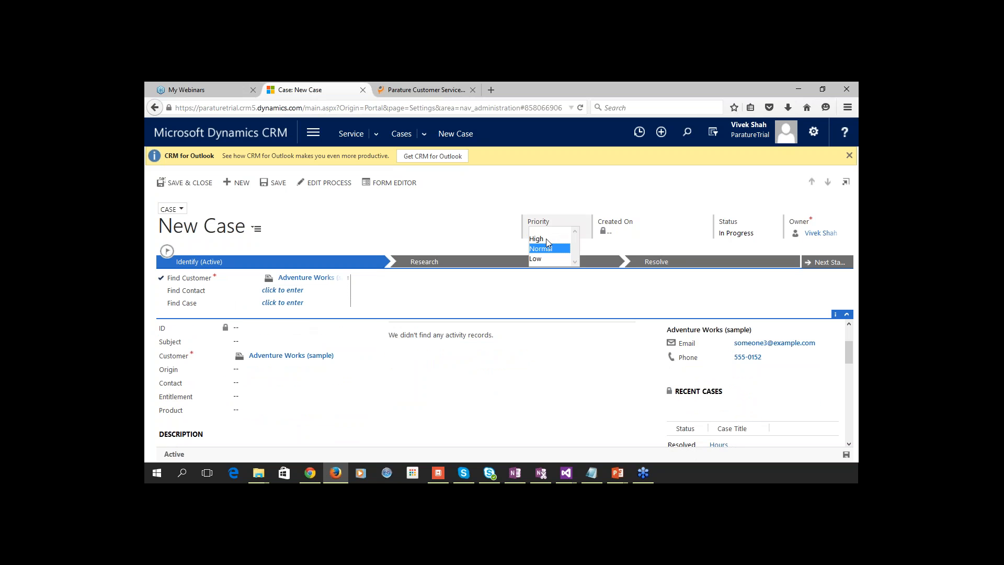
click(546, 238)
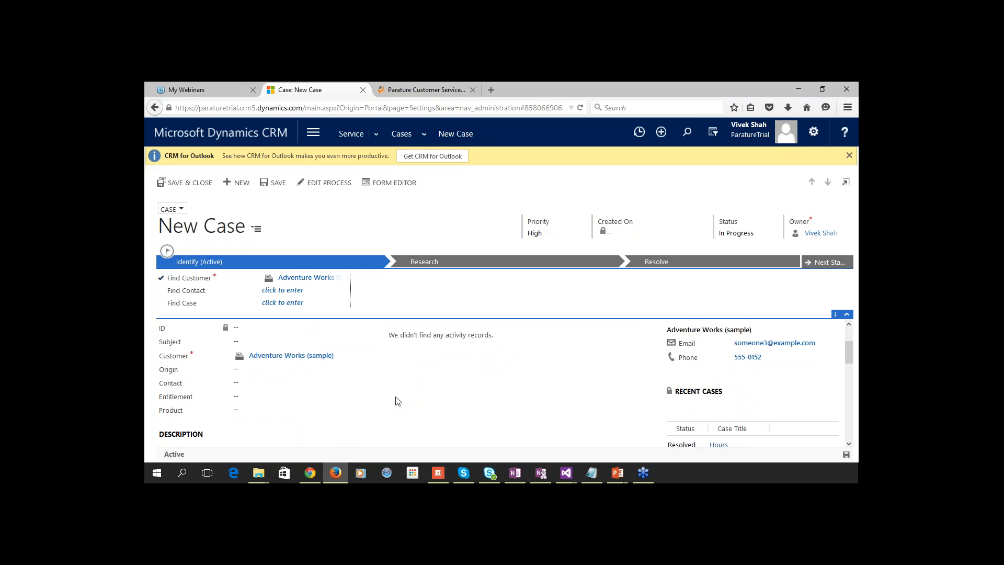
scroll(396, 401, down, 5)
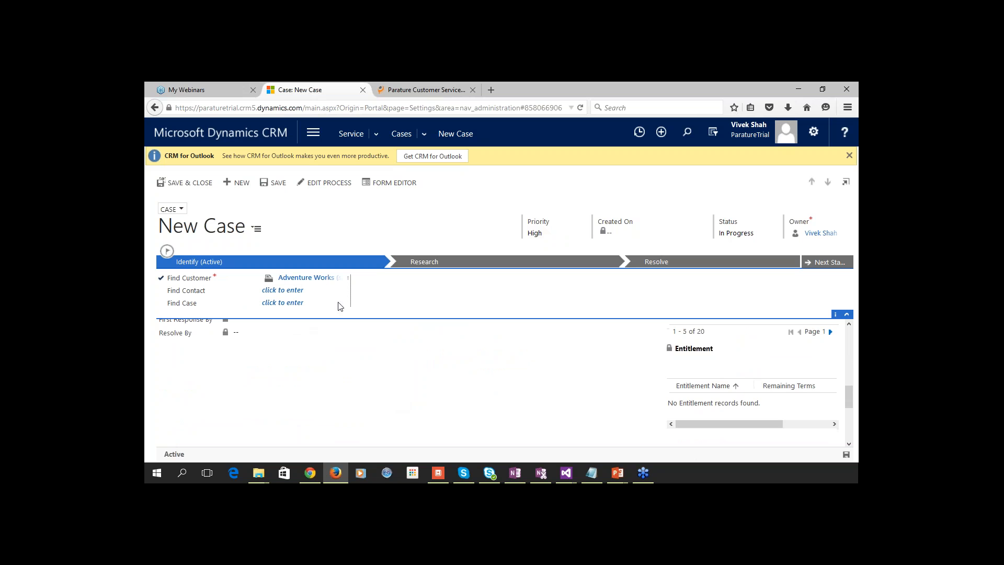
Save the case with description 'The network is down since 7 in morning'.
click(275, 189)
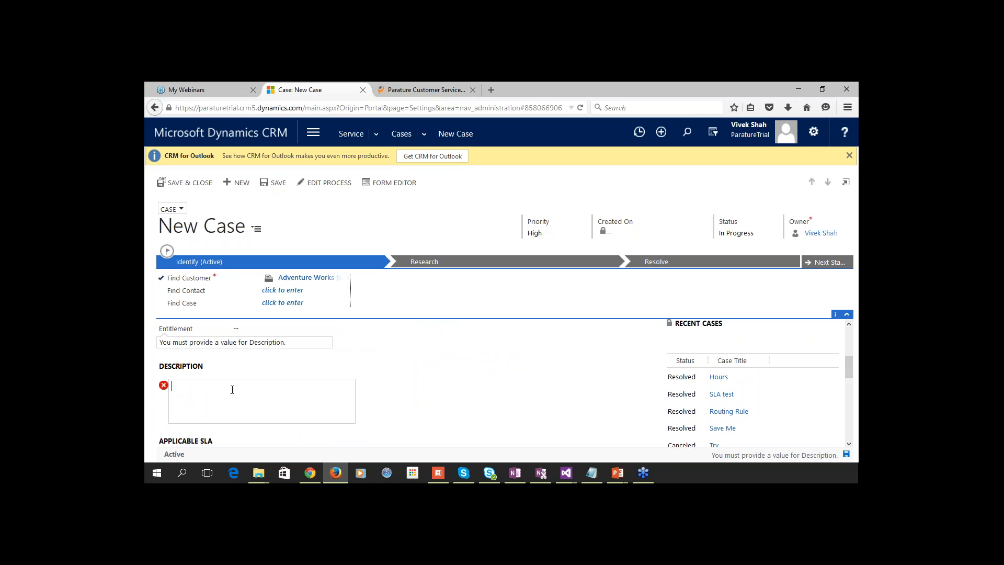
text(The network is down since 7 in morning)
click(416, 417)
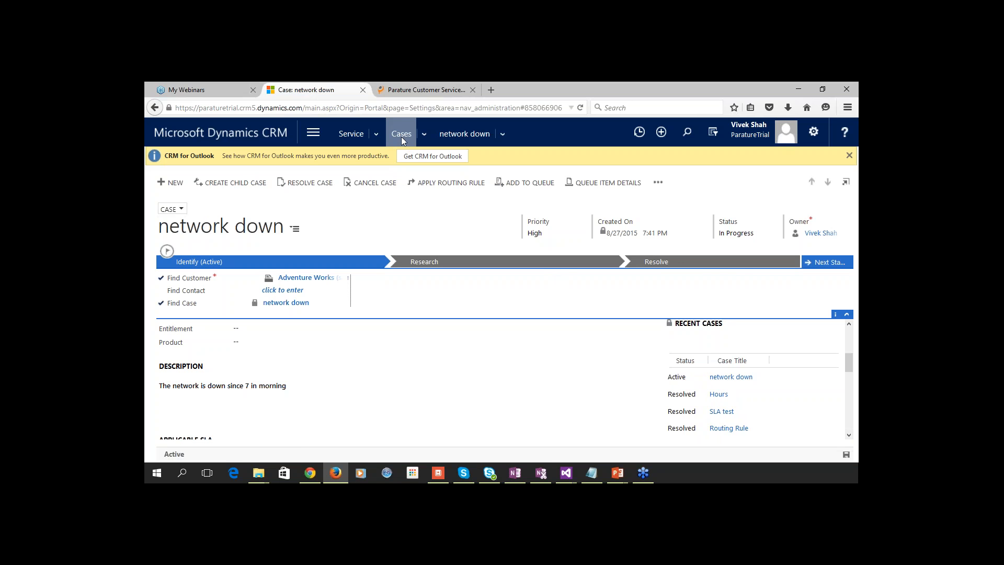
Route the network down case by the active rule, then search 'net' and reopen it.
click(463, 185)
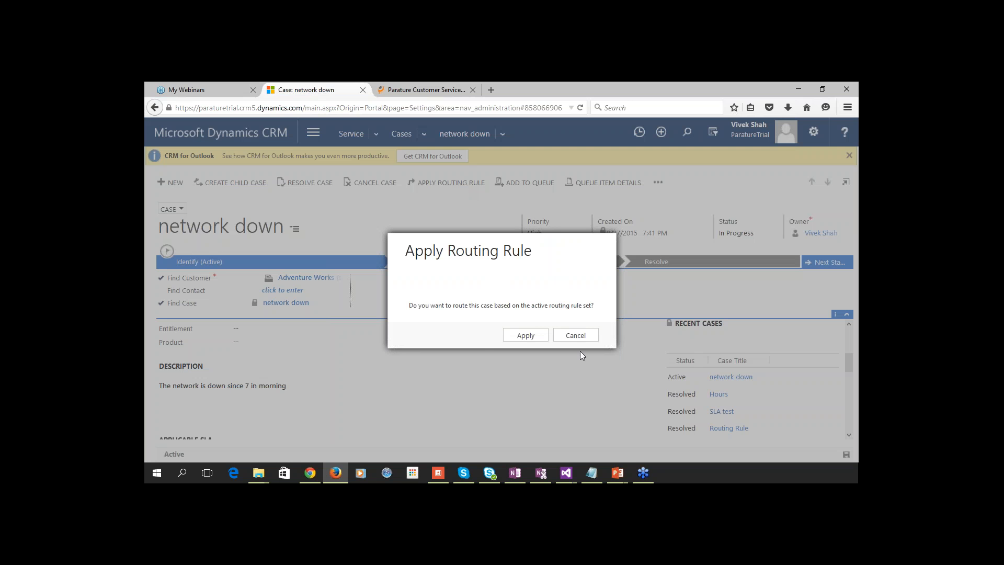
click(519, 337)
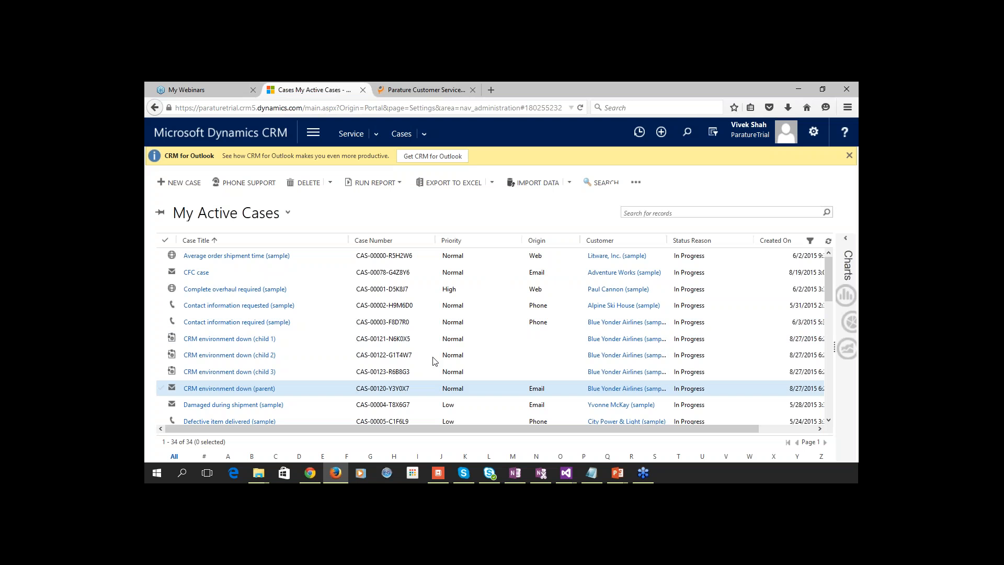
click(632, 213)
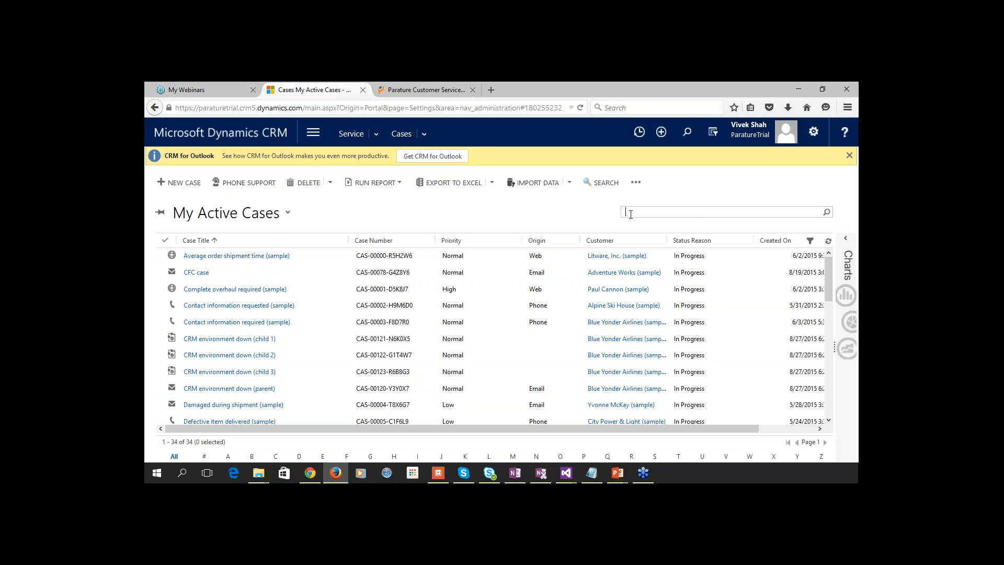
text(net)
key(Return)
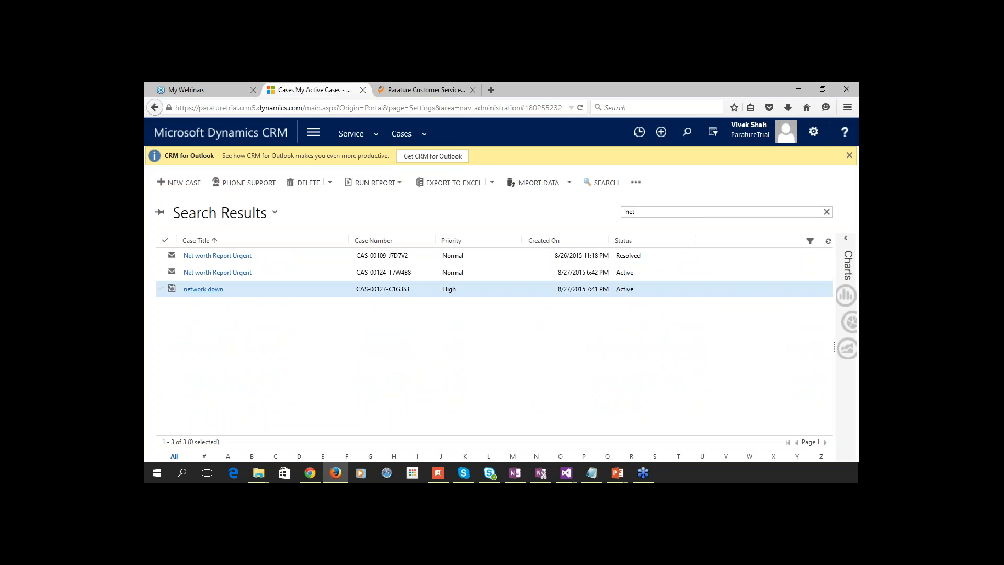
double_click(240, 293)
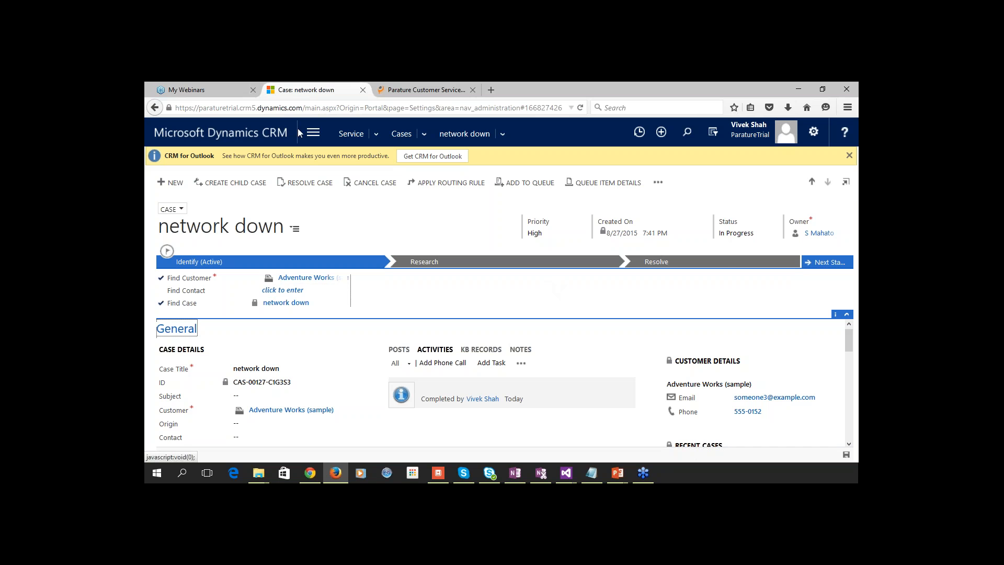
Apply parent-child settings: inherit Case Title, Subject, Description, Customer; close children with parent.
click(312, 134)
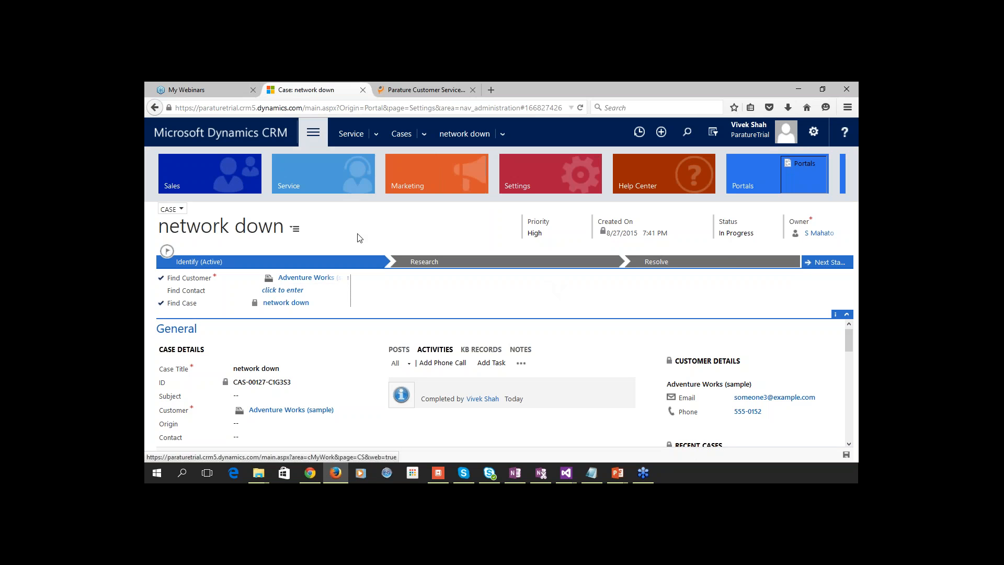
click(525, 183)
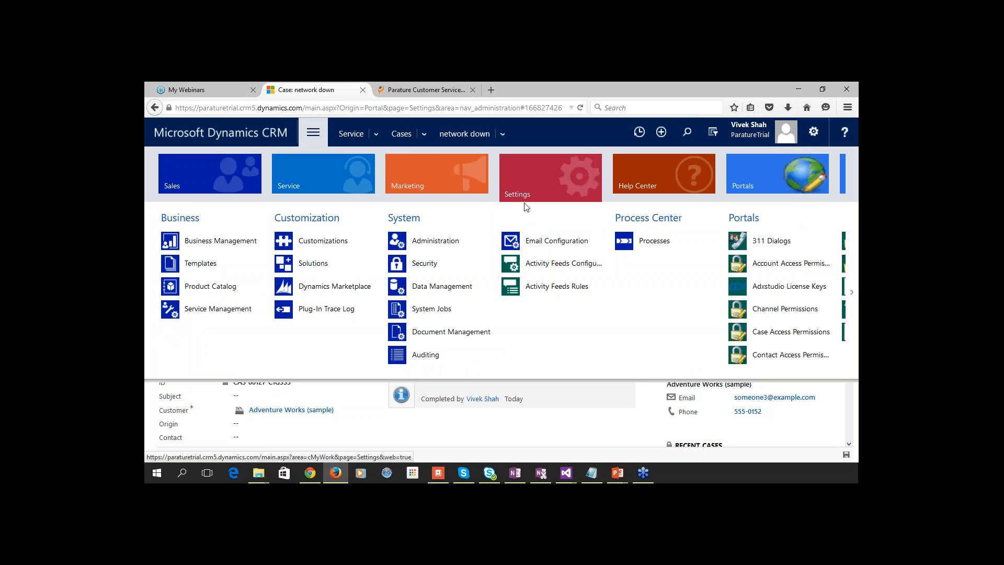
click(217, 309)
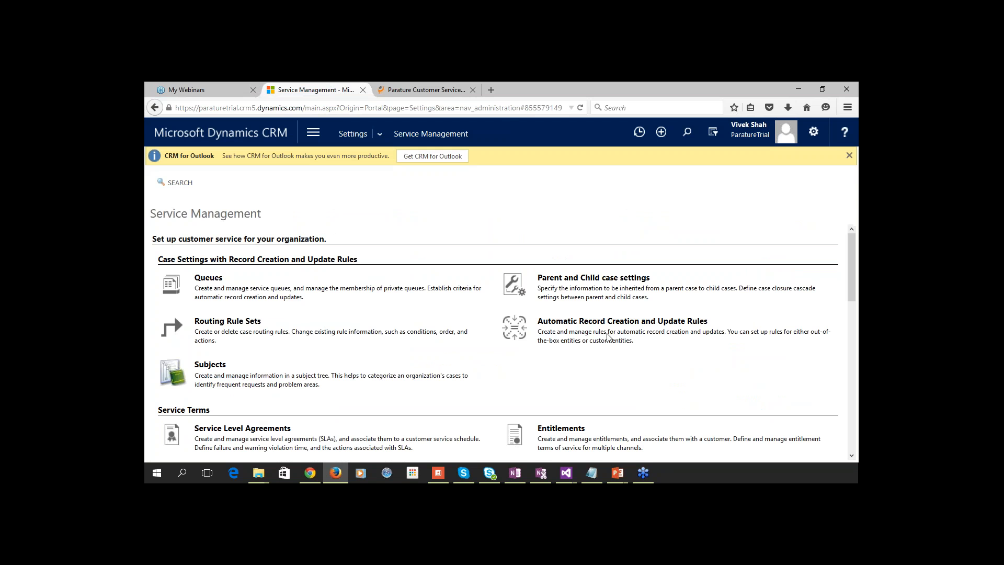
click(579, 292)
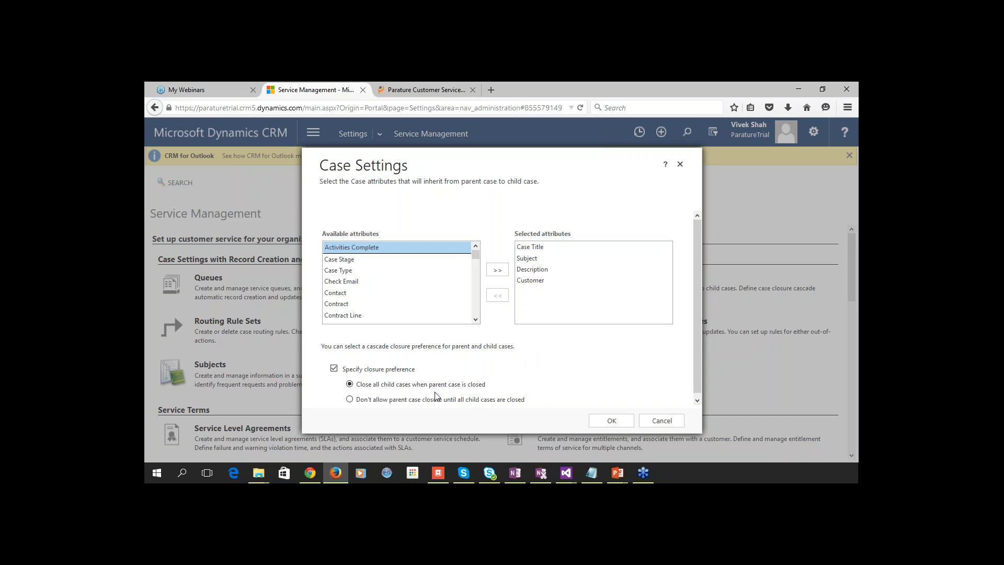
click(611, 420)
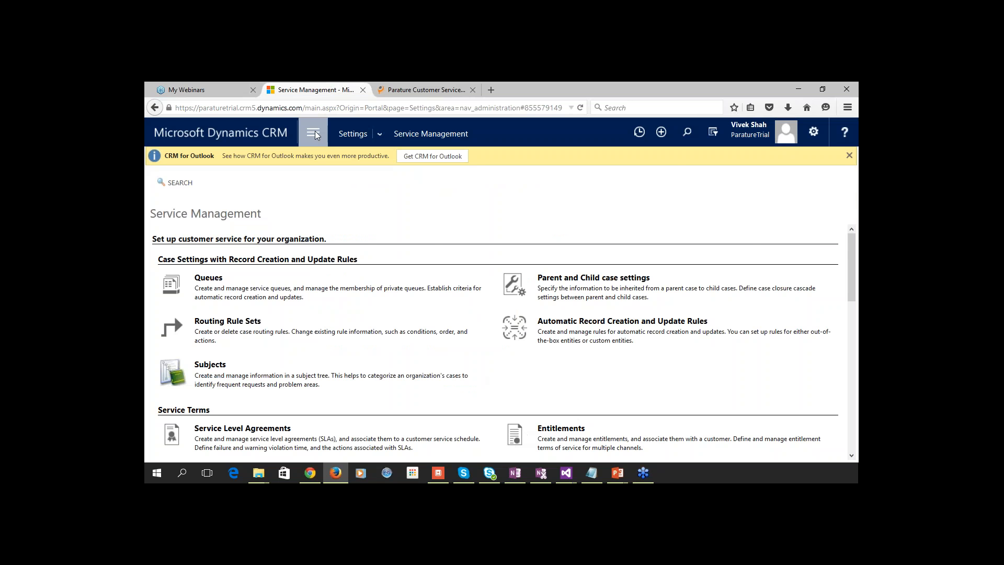
Go to the Service > Cases list.
click(314, 134)
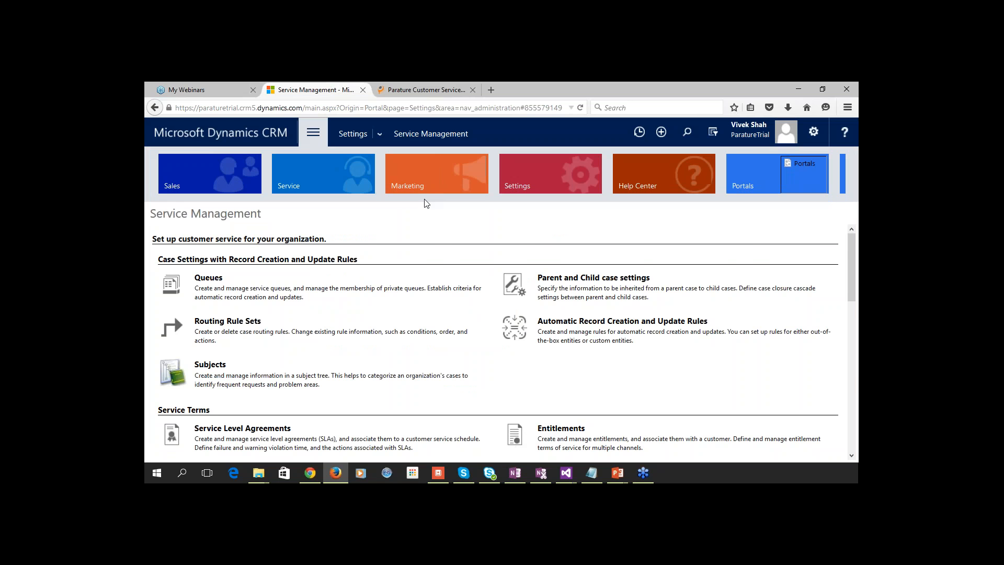
click(346, 193)
click(419, 240)
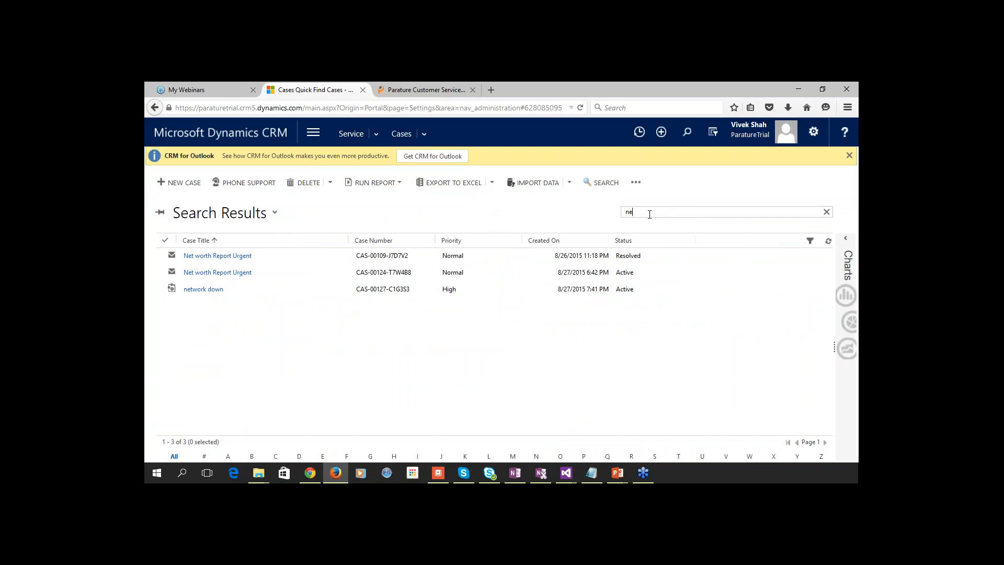
Search cases for 'CRM *' after 'env' finds nothing, and open CRM environment down (parent).
key(BackSpace)
key(BackSpace)
text(env)
key(Return)
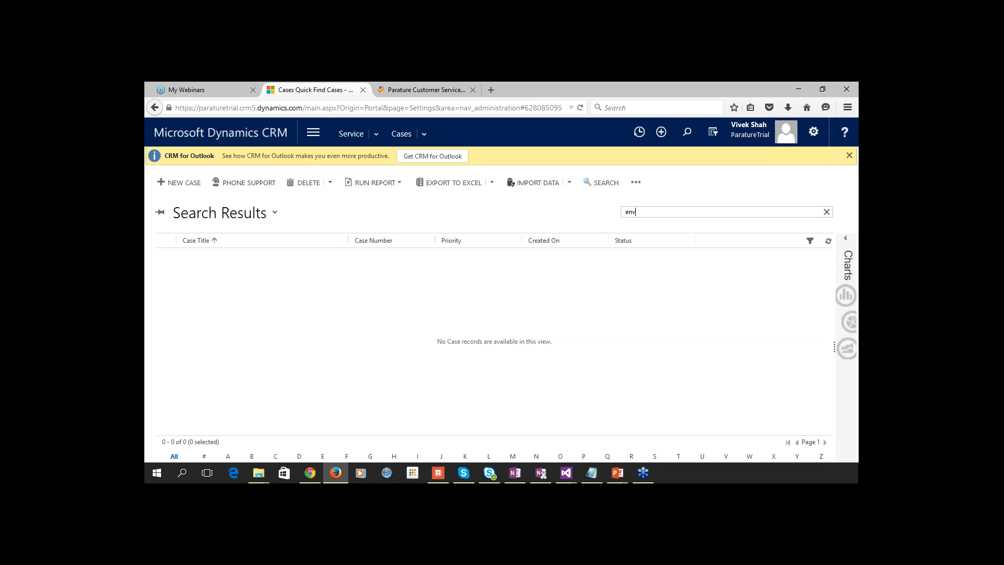
key(BackSpace)
key(BackSpace)
key(BackSpace)
text(CRM *)
key(Return)
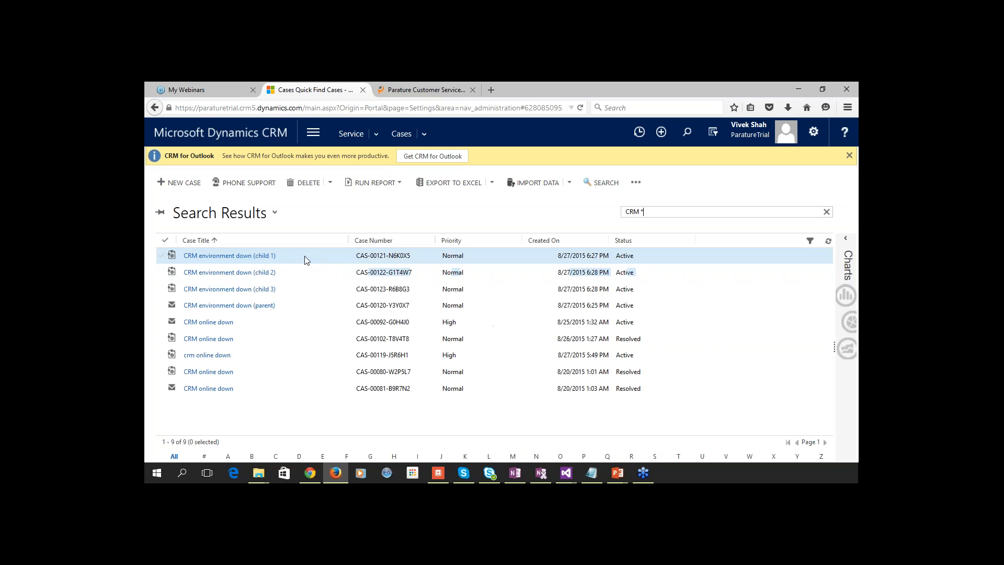
click(246, 306)
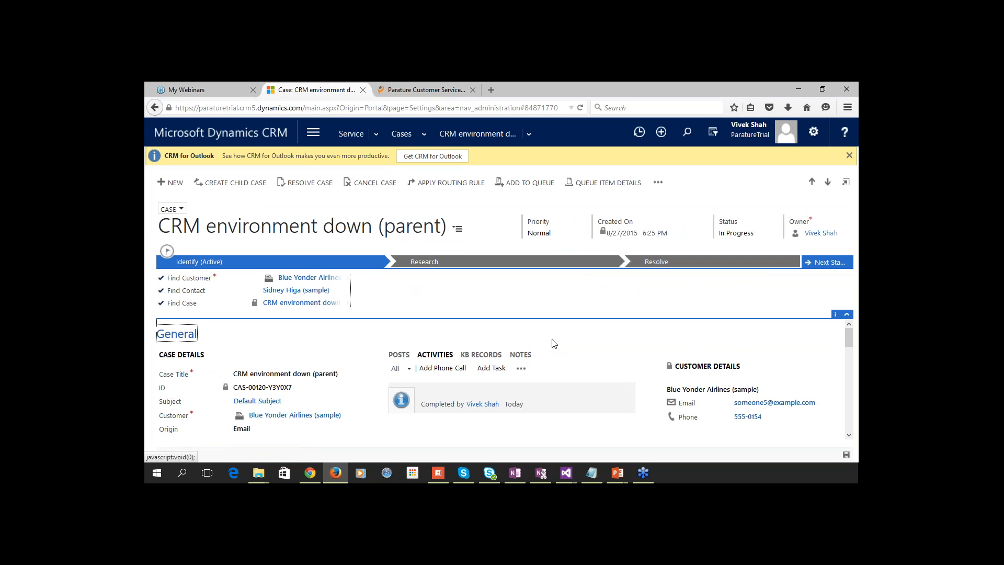
Scroll to the parent case's Case Relationships to view child cases 1 to 3.
scroll(518, 329, down, 2)
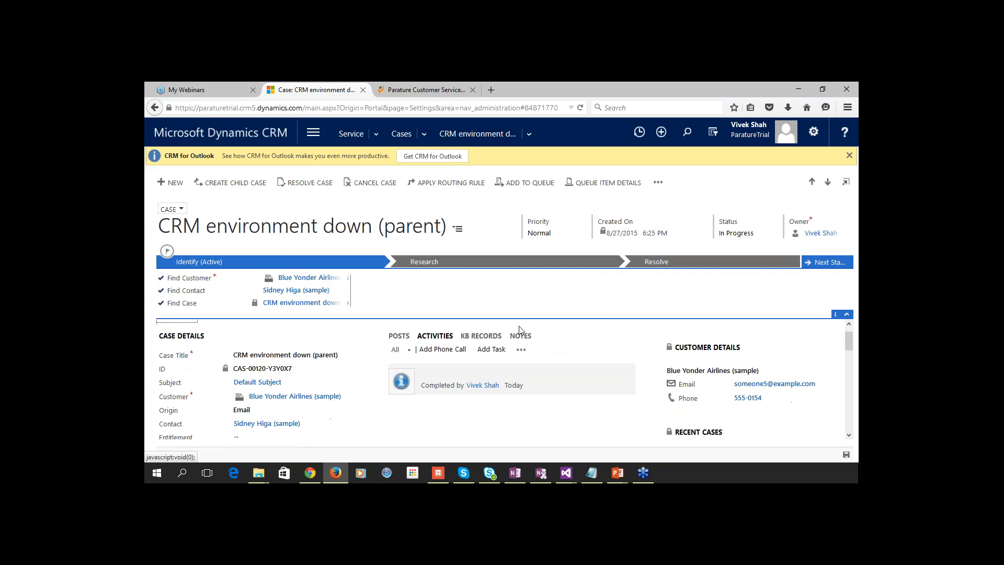
scroll(531, 339, down, 2)
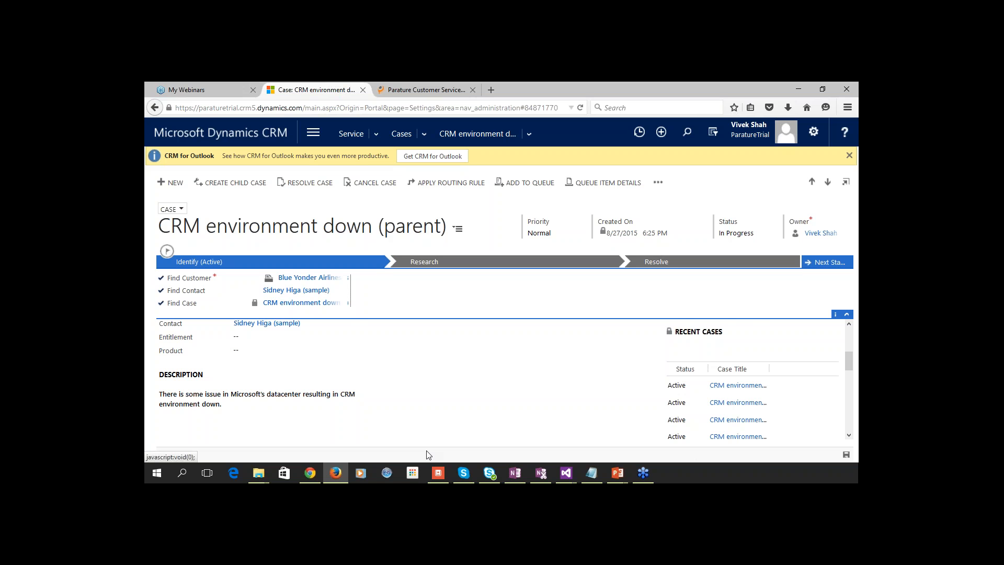
scroll(493, 392, down, 4)
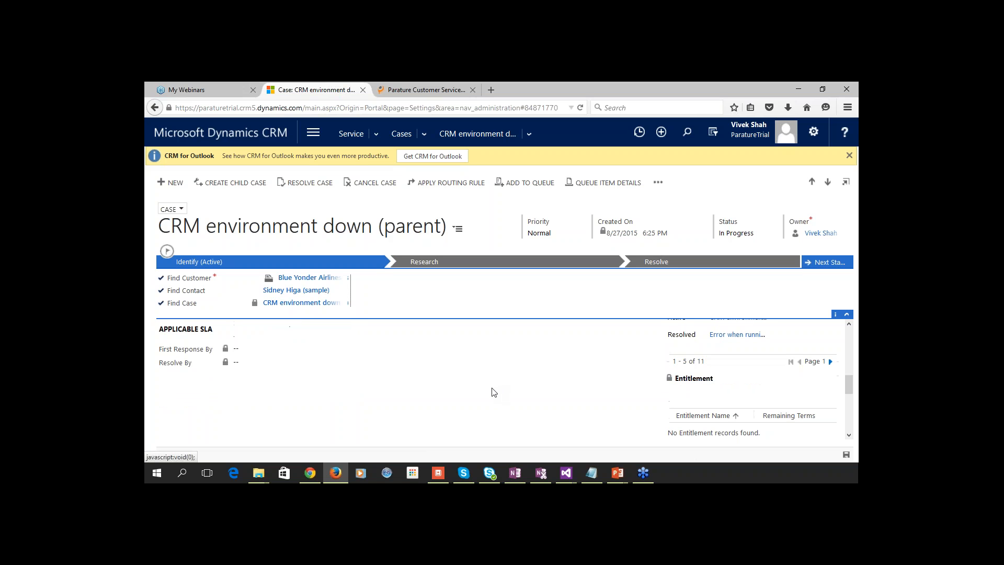
scroll(493, 393, down, 6)
scroll(343, 387, up, 4)
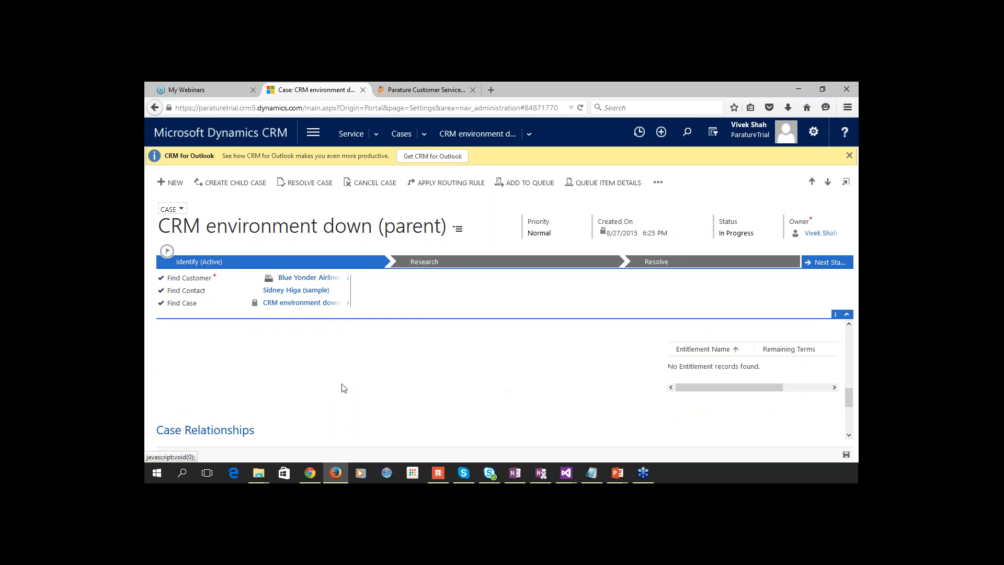
scroll(337, 398, down, 2)
click(257, 364)
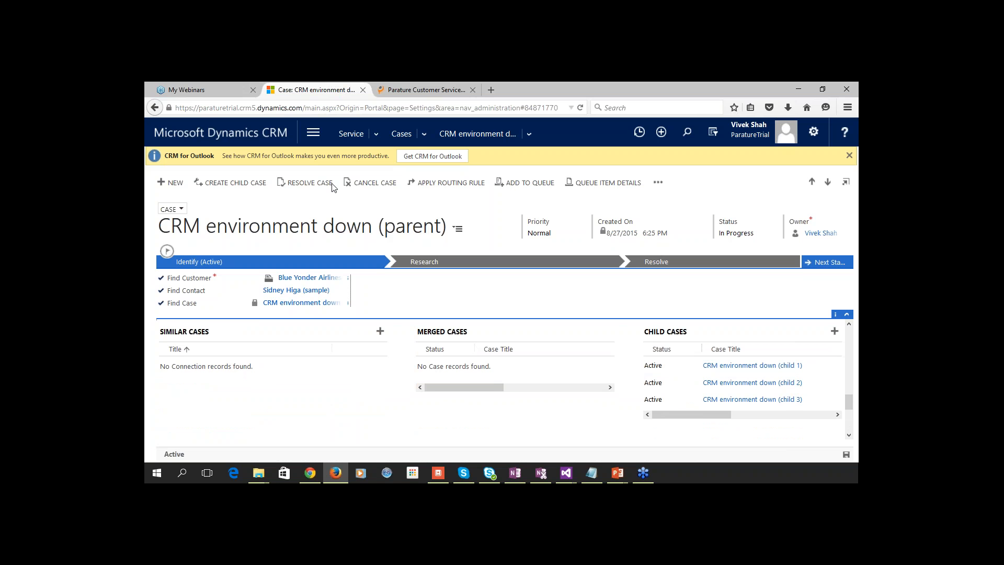
Resolve the parent case as Problem Solved with an 'issue resolved' summary and remarks.
click(312, 183)
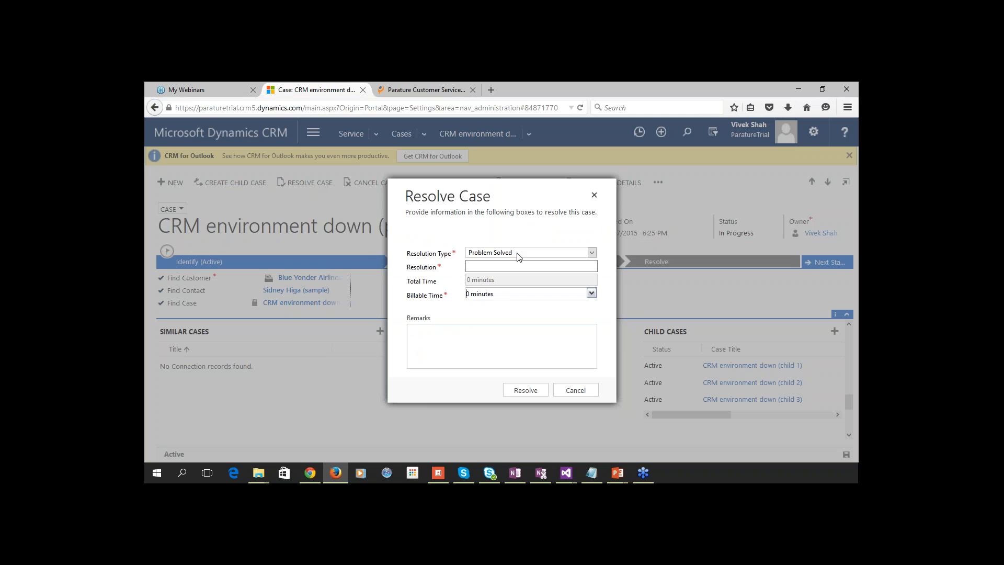
click(520, 266)
text(issue )
text(resolve)
text(d)
text(sue )
text(has been fi)
text(xed b)
text(crosoft)
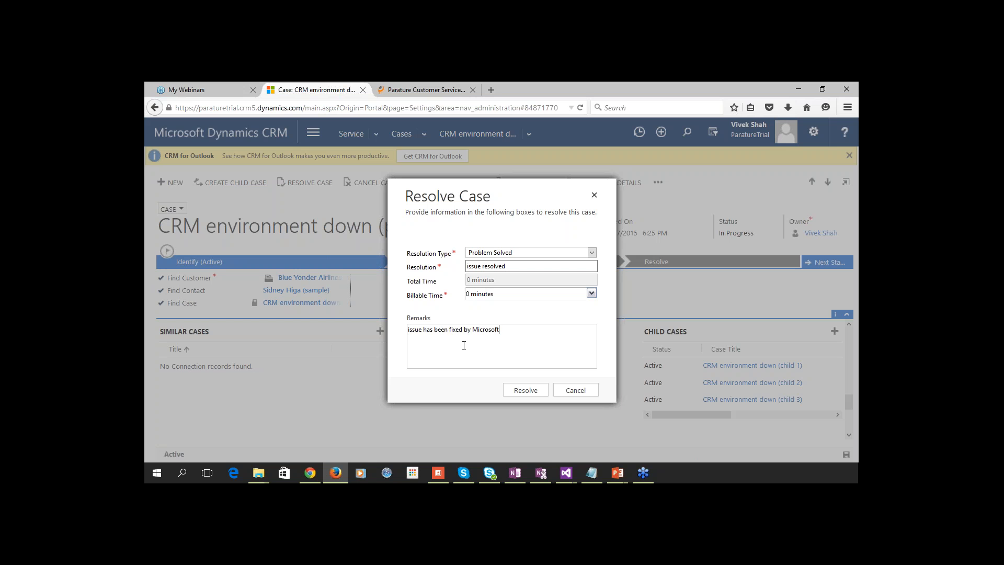
click(526, 390)
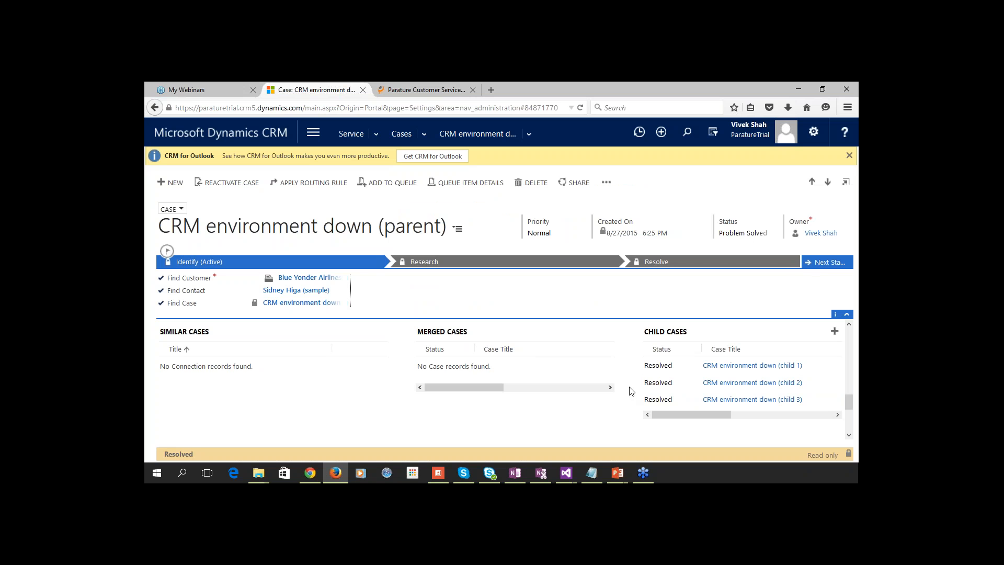
key(alt+Tab)
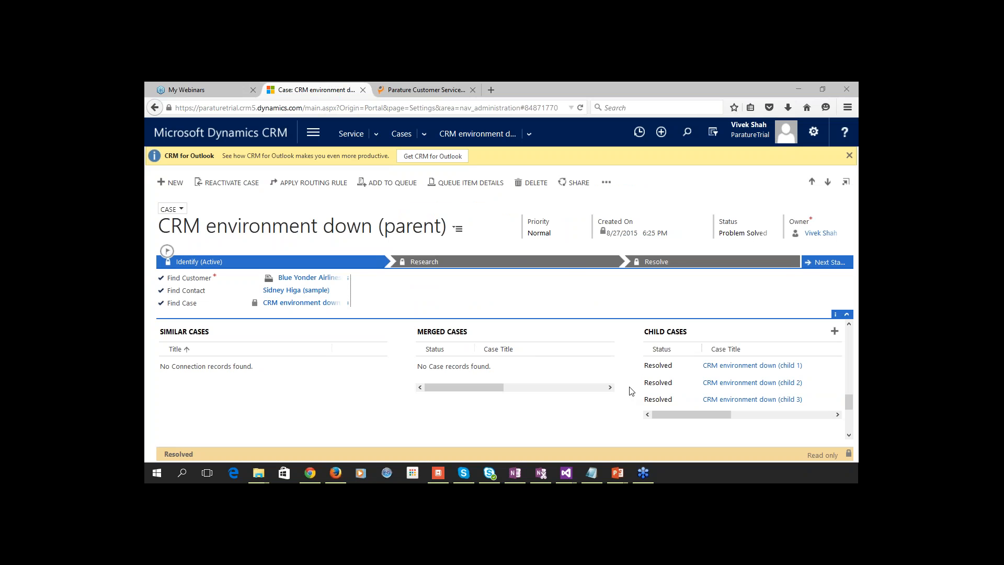
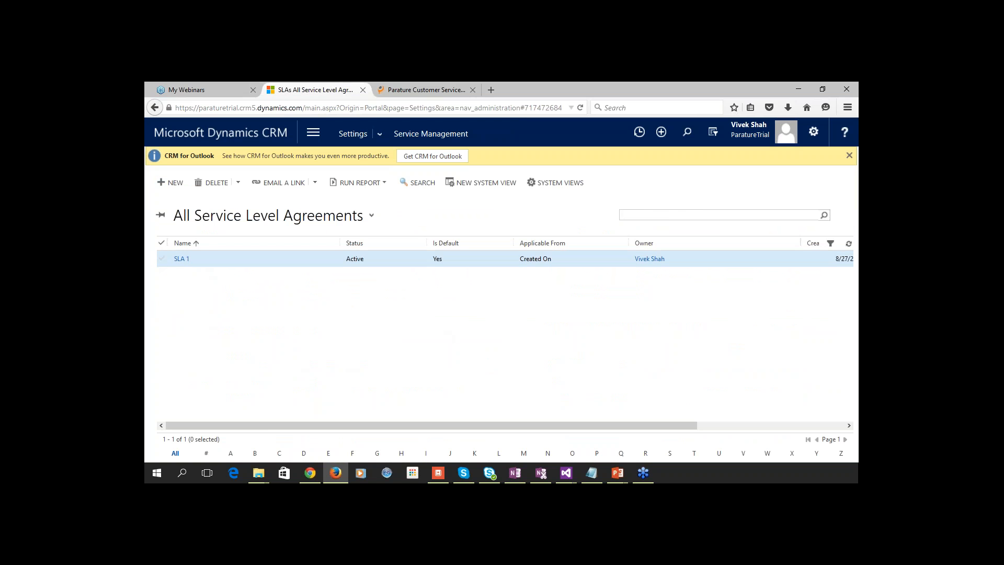
Open SLA 1, scroll to its SLA Details, and open the Response item.
click(182, 259)
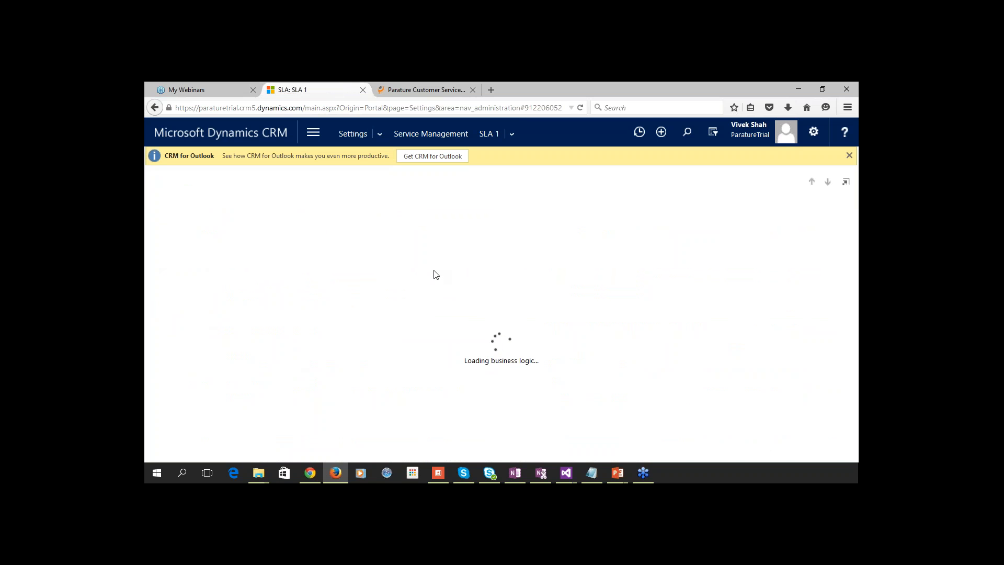
scroll(437, 274, down, 1)
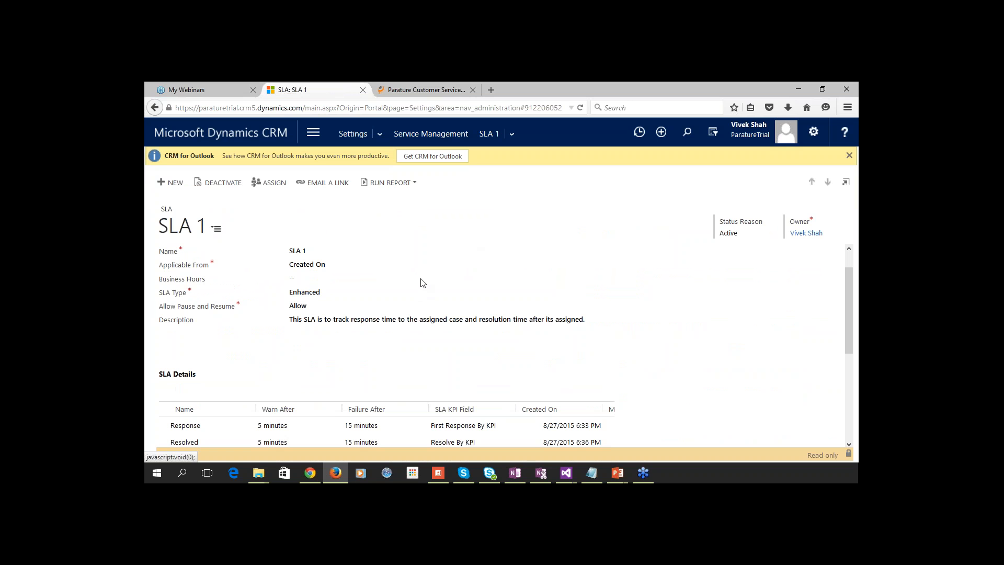
scroll(427, 282, down, 2)
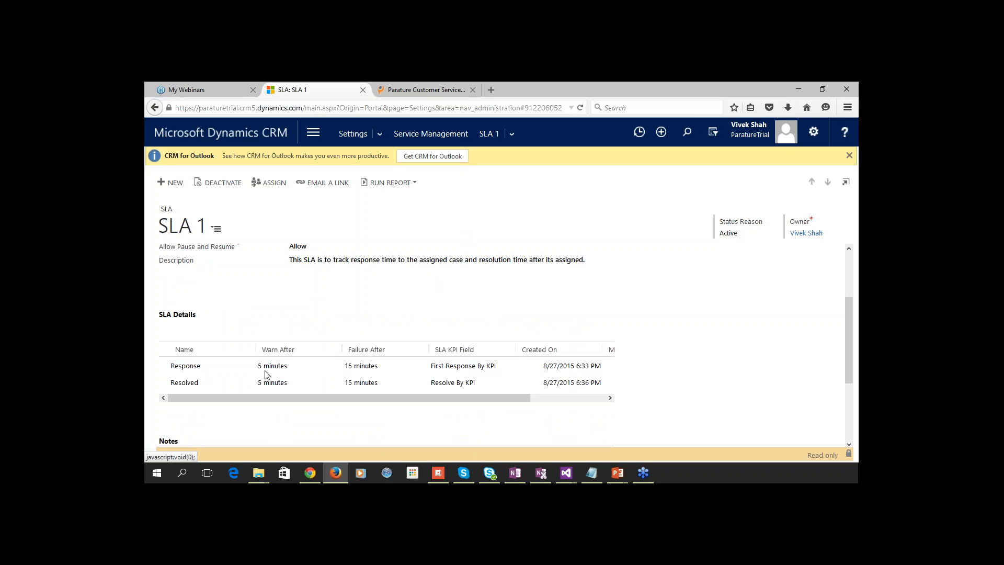
click(195, 369)
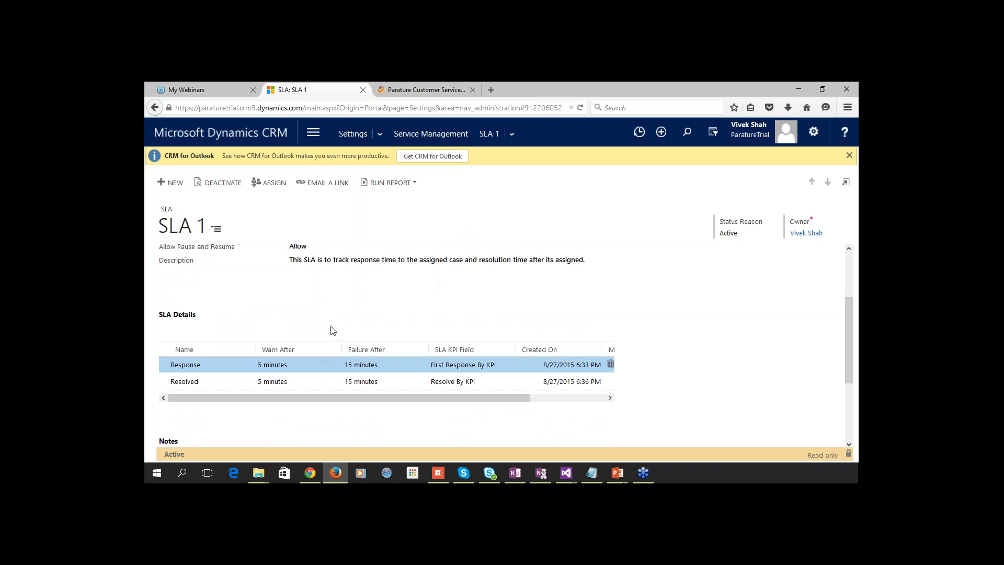
double_click(199, 364)
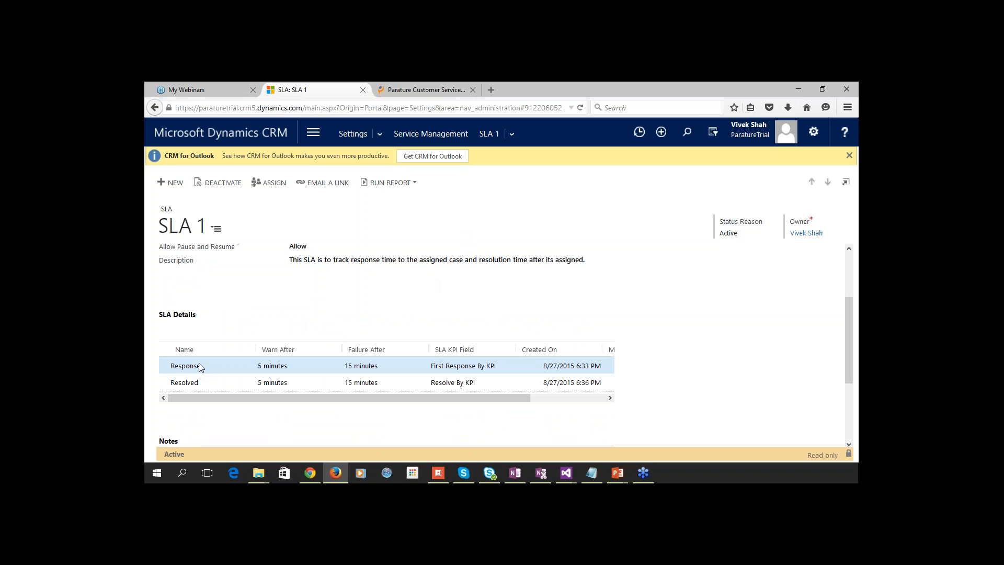
click(195, 370)
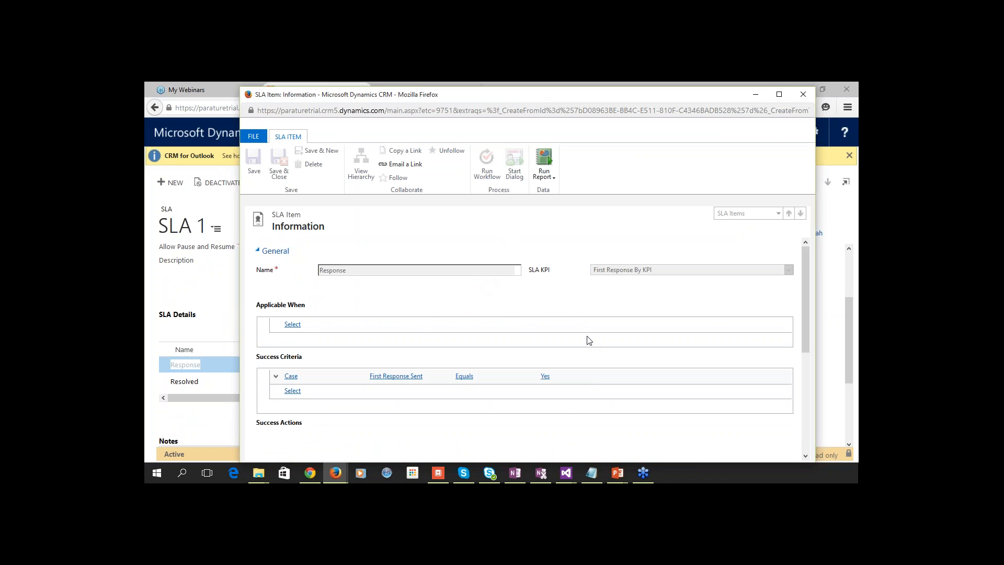
scroll(589, 340, down, 1)
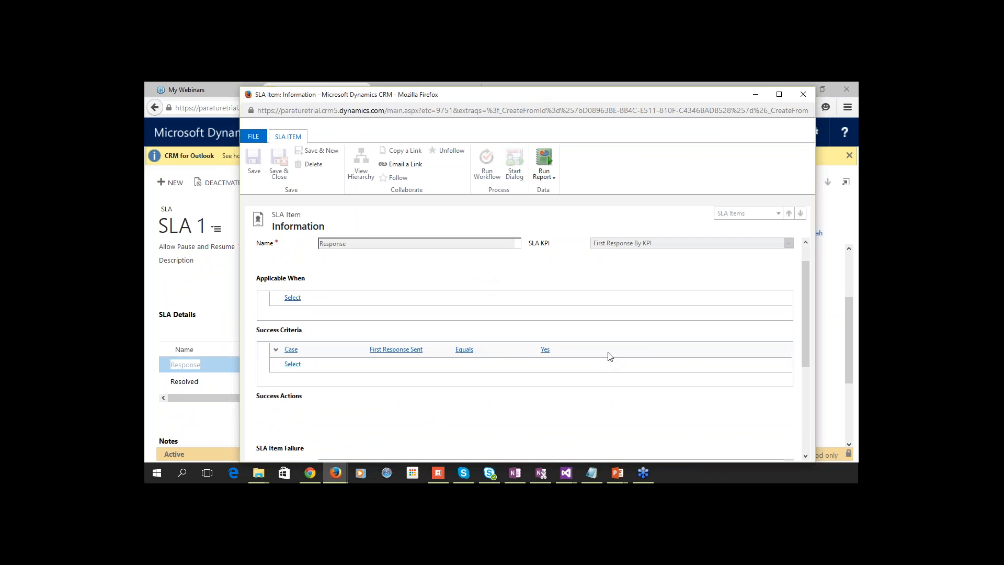
scroll(608, 356, down, 2)
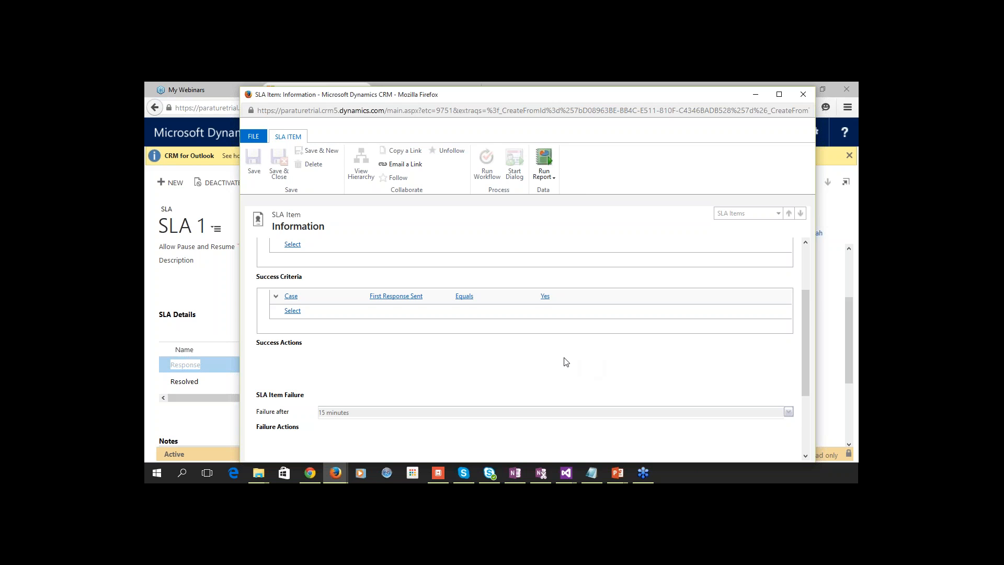
scroll(594, 363, down, 2)
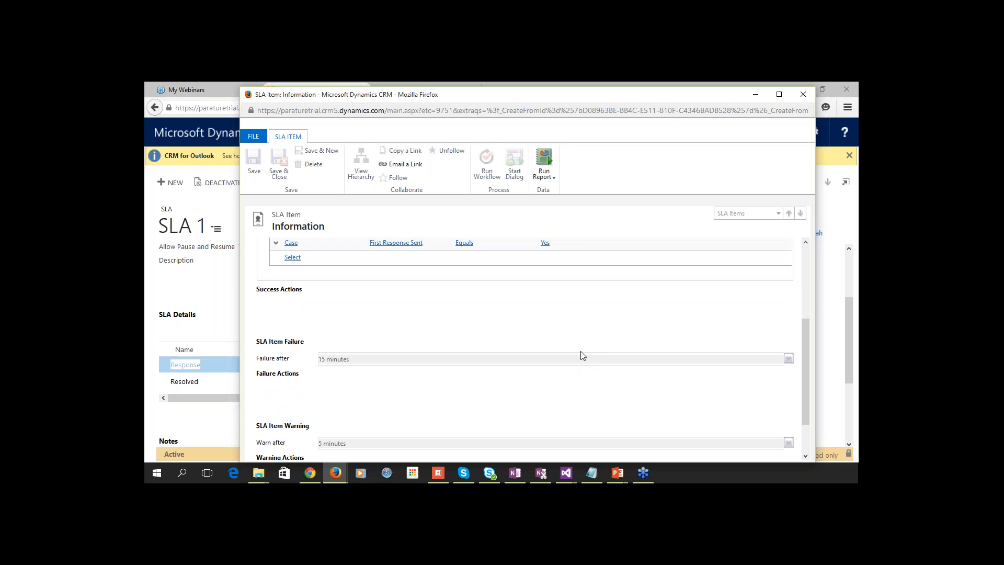
scroll(593, 343, down, 1)
scroll(594, 346, down, 2)
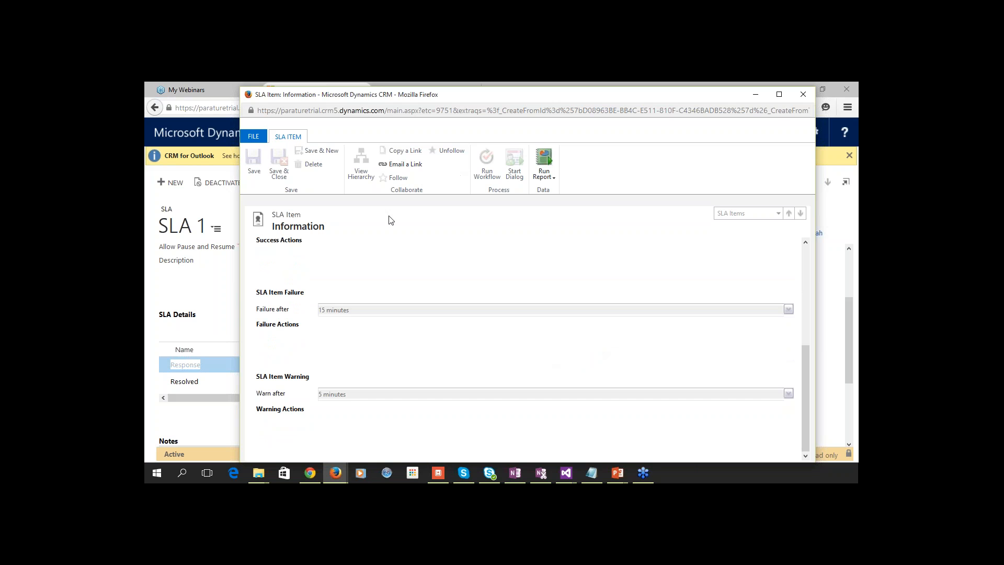
click(797, 98)
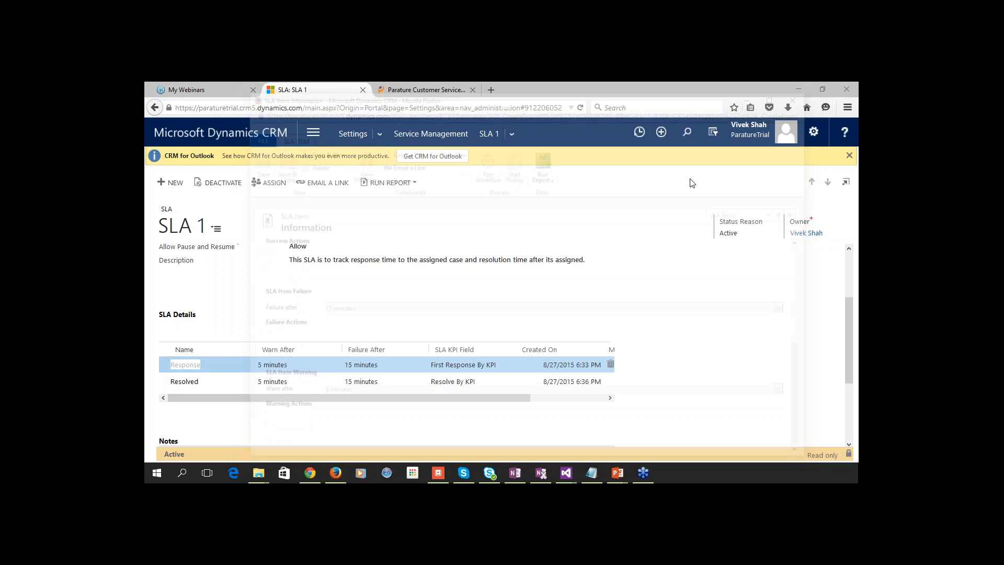
click(203, 385)
double_click(192, 382)
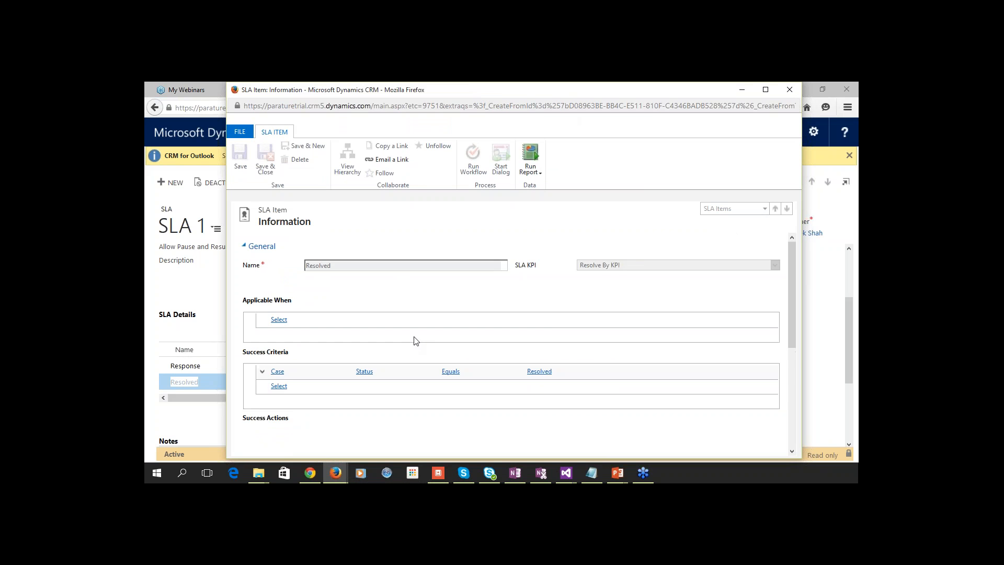
scroll(416, 341, down, 2)
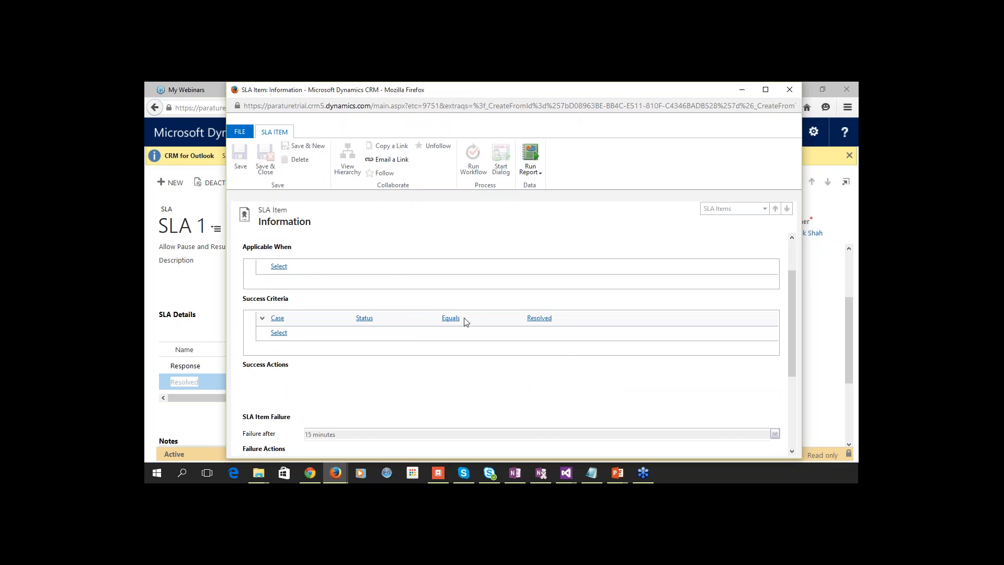
scroll(549, 346, down, 3)
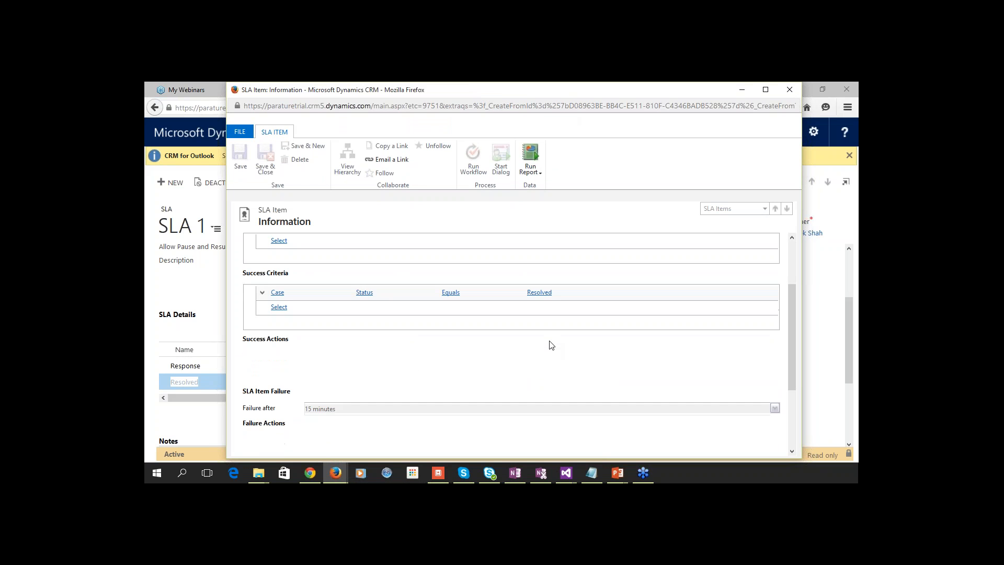
scroll(544, 344, down, 1)
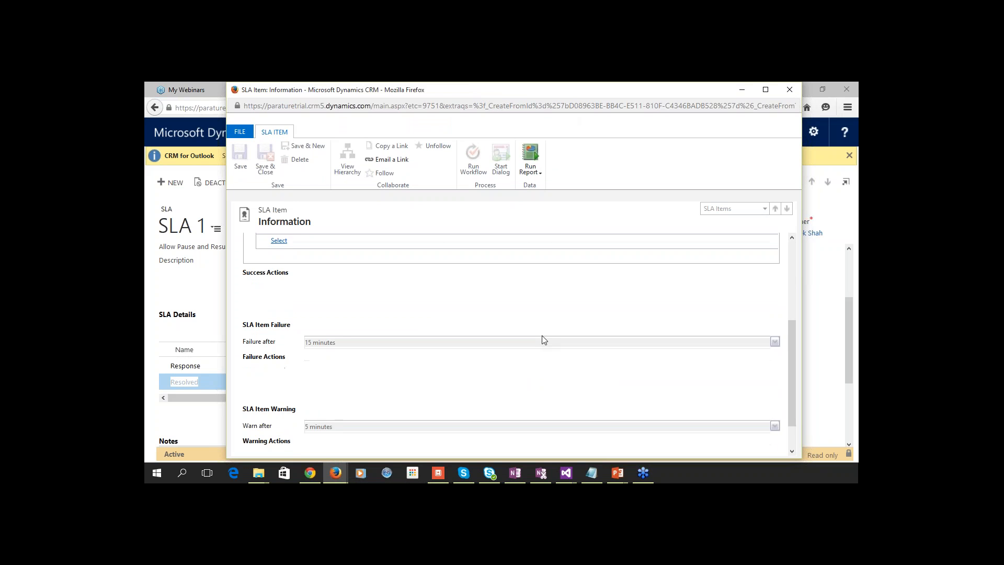
scroll(533, 354, down, 1)
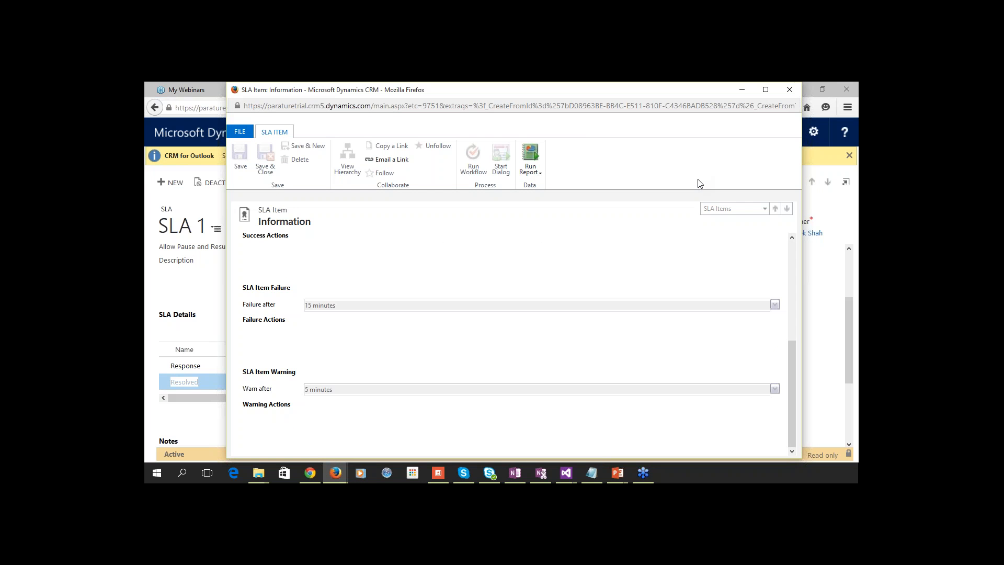
key(alt+Tab)
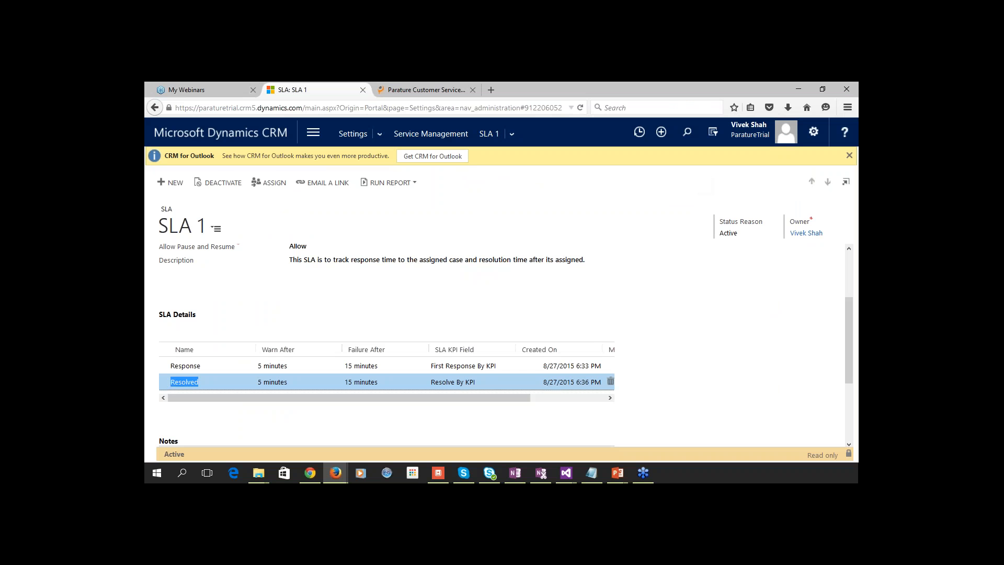
Go to Service > Cases and start a blank new case.
click(316, 138)
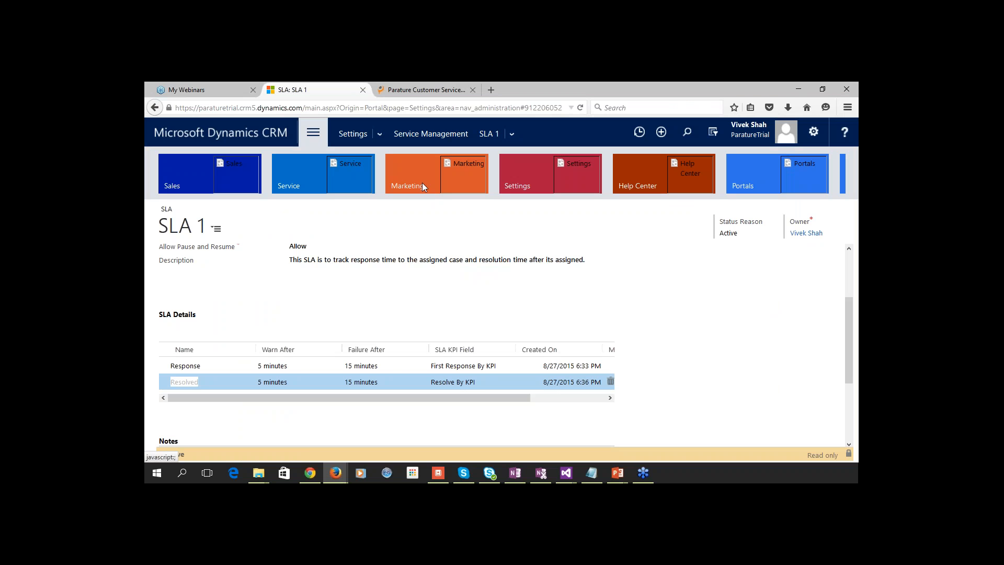
click(515, 188)
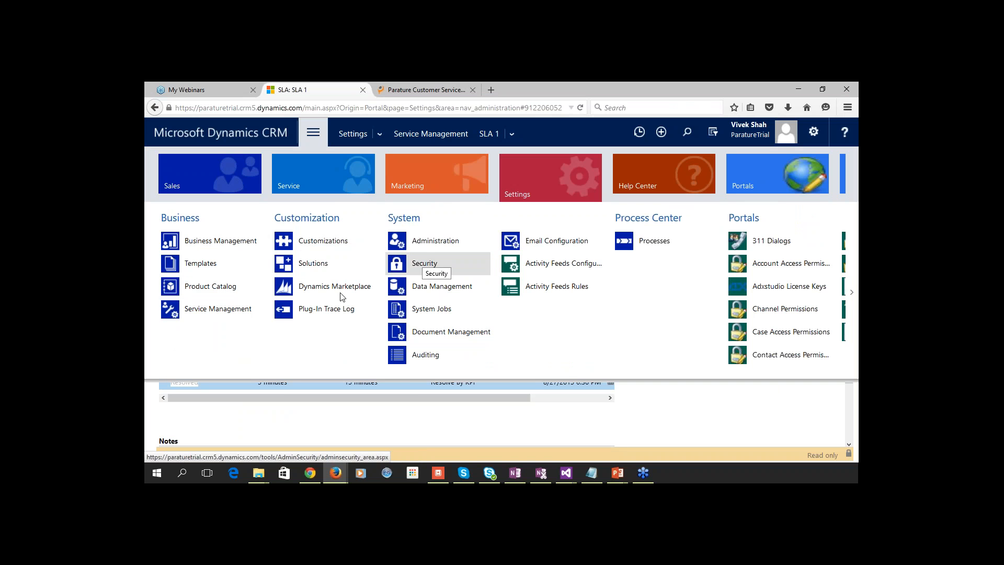
click(301, 176)
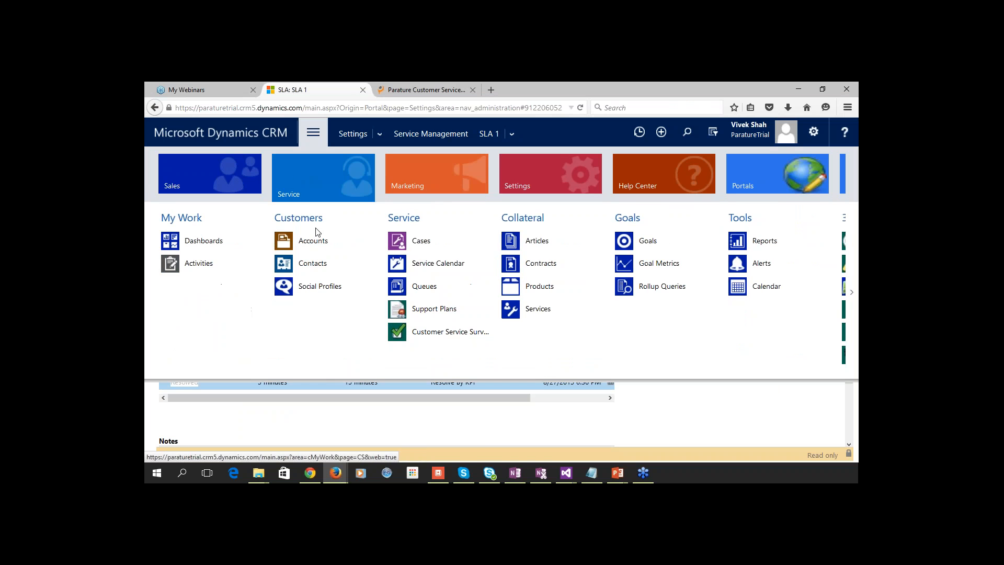
click(407, 246)
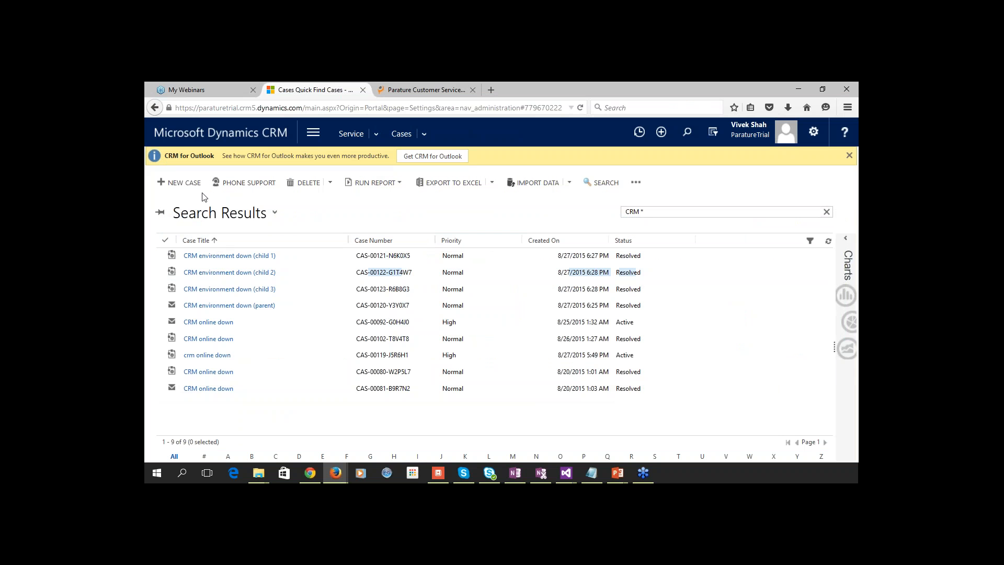
click(182, 184)
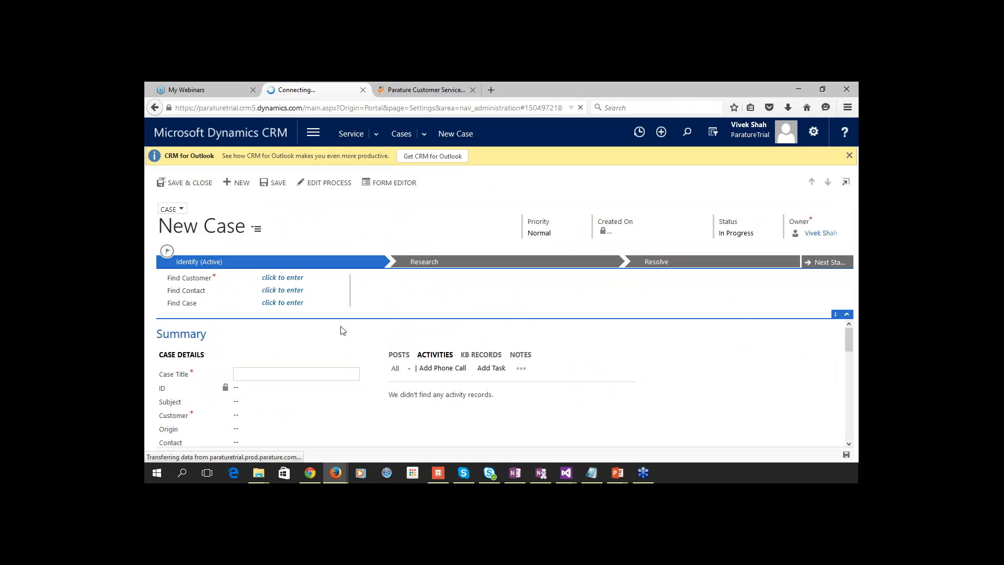
Title the new case 'Error Message'.
scroll(343, 331, down, 1)
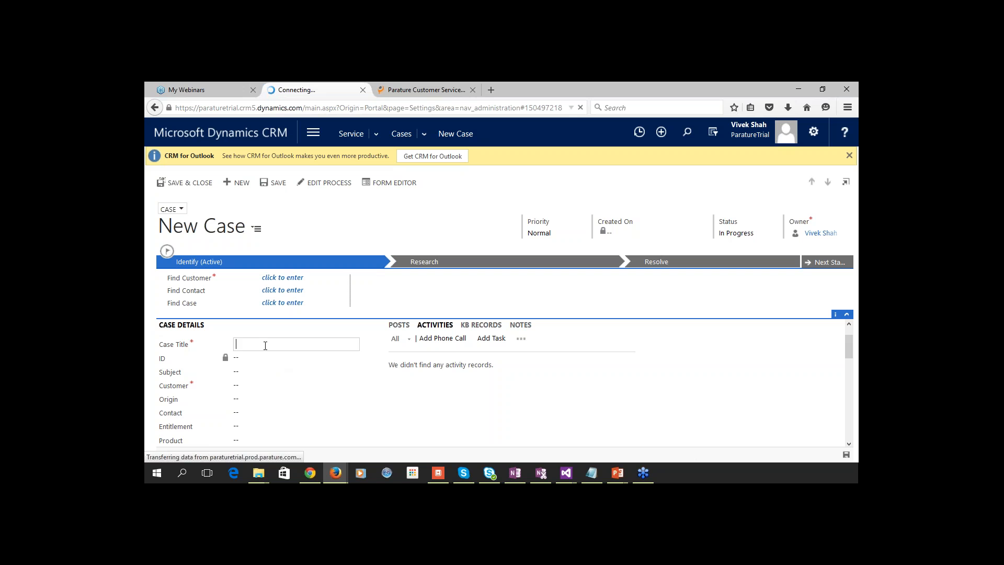
text(erir)
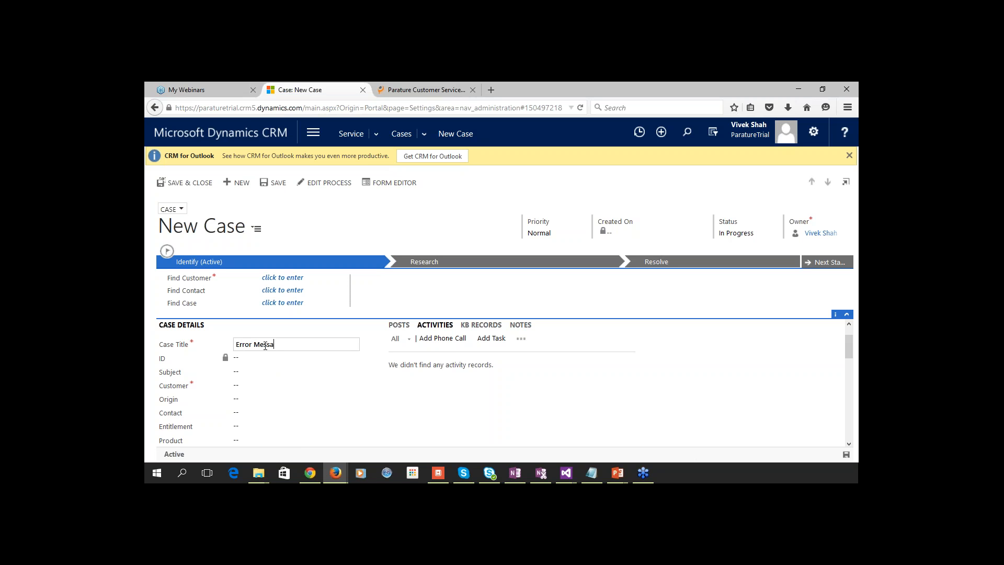
text(Message)
key(Tab)
key(Tab)
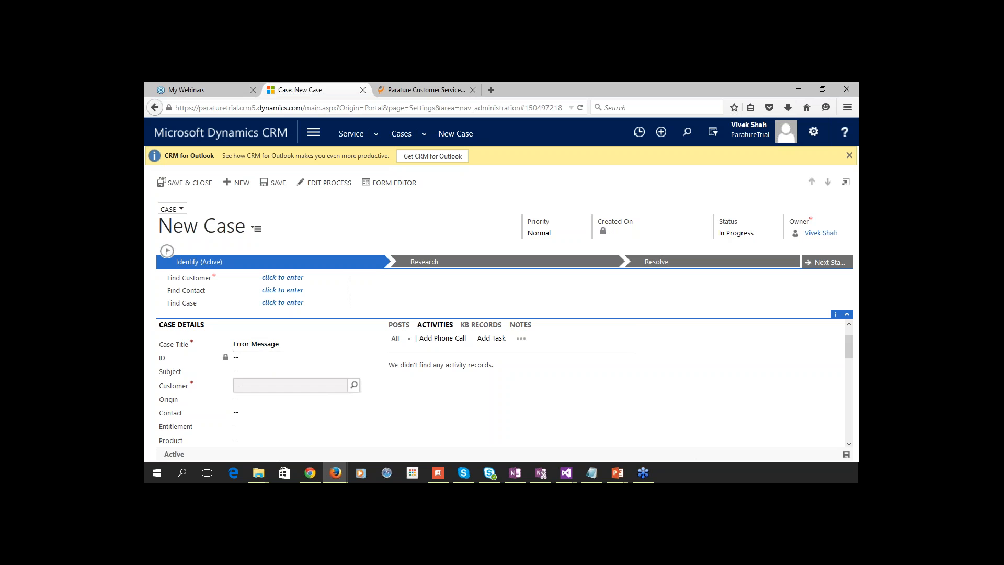
key(Tab)
Set Adventure Works (sample) as the customer, then browse the full account list without choosing.
click(284, 340)
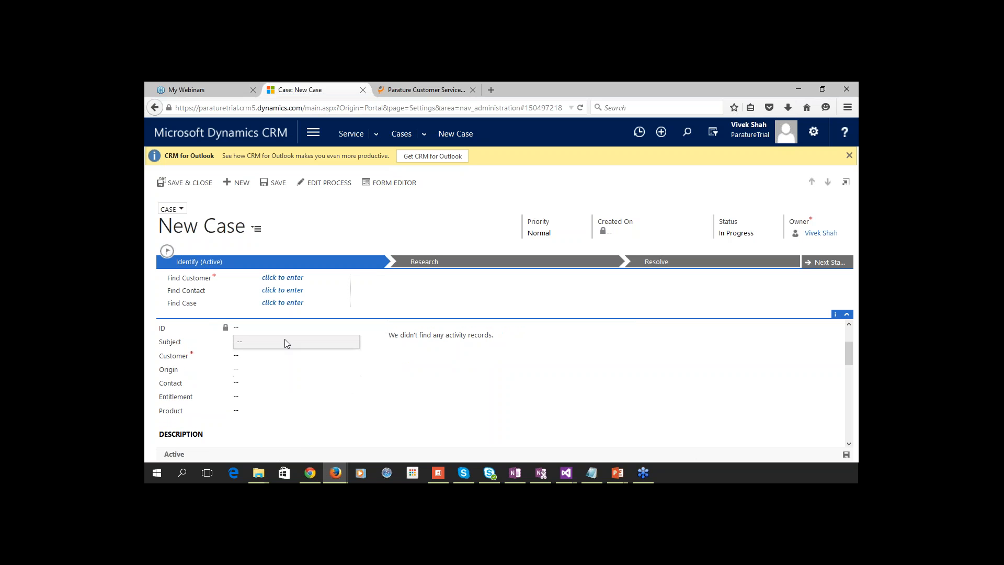
click(261, 356)
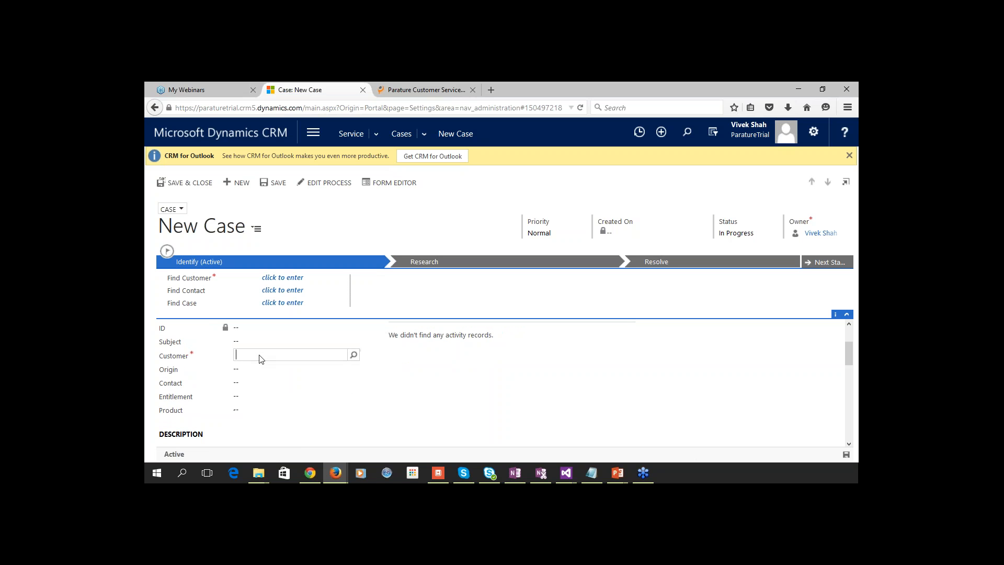
click(353, 355)
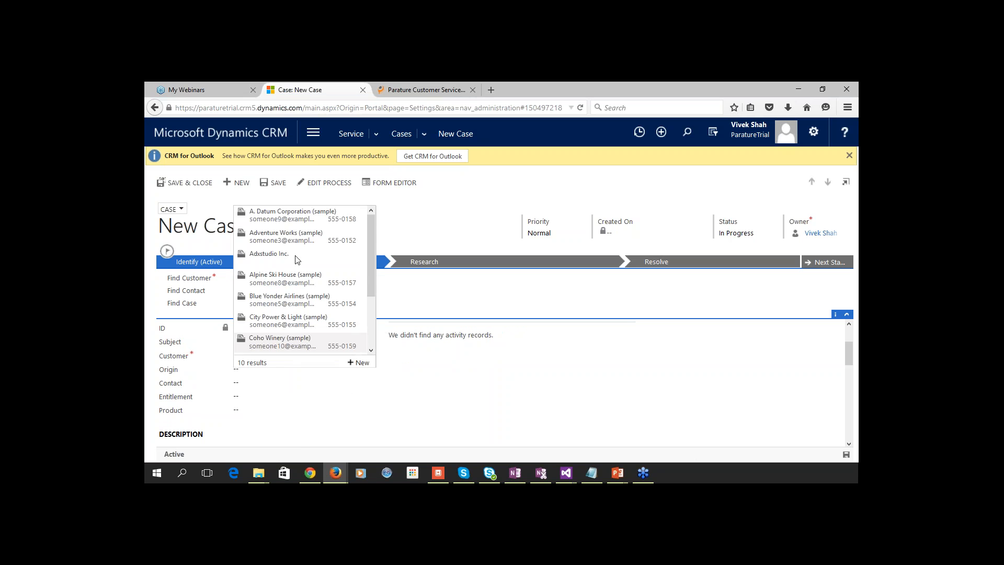
click(295, 243)
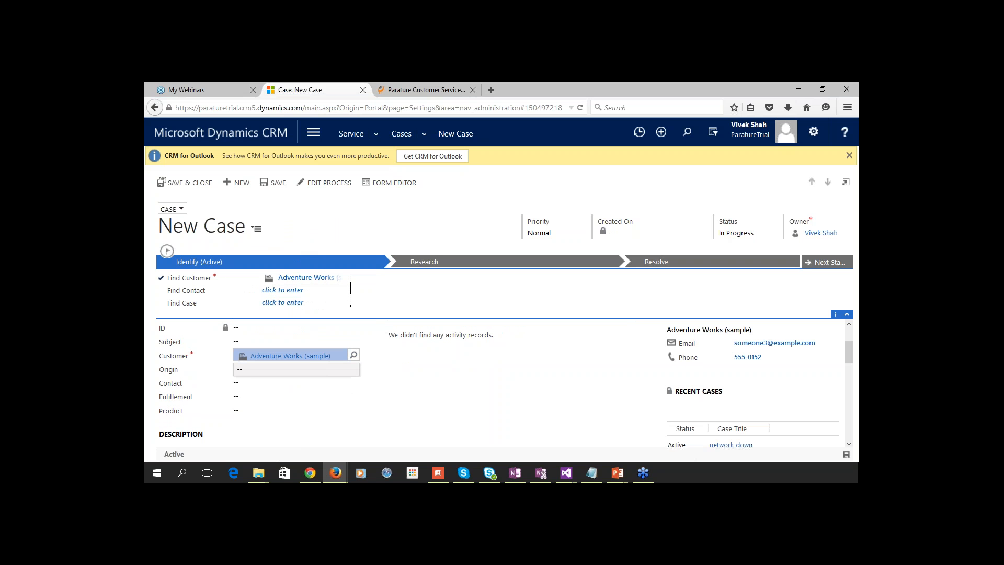
click(353, 356)
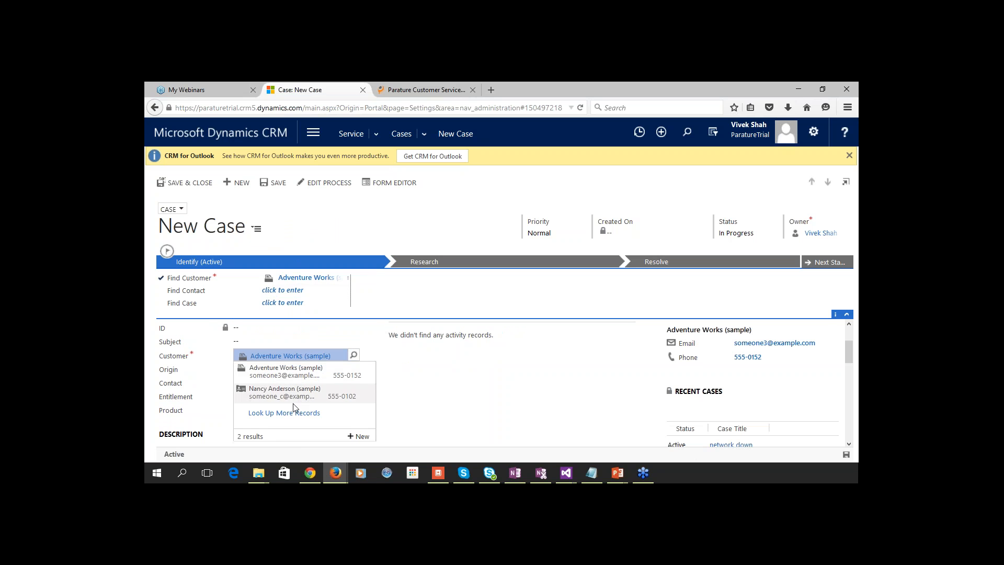
click(284, 411)
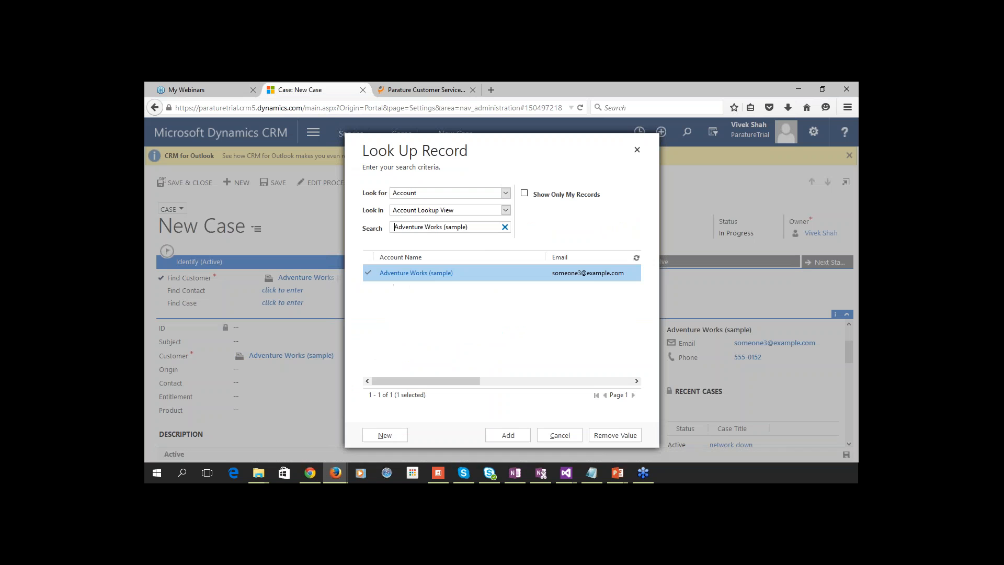
click(505, 227)
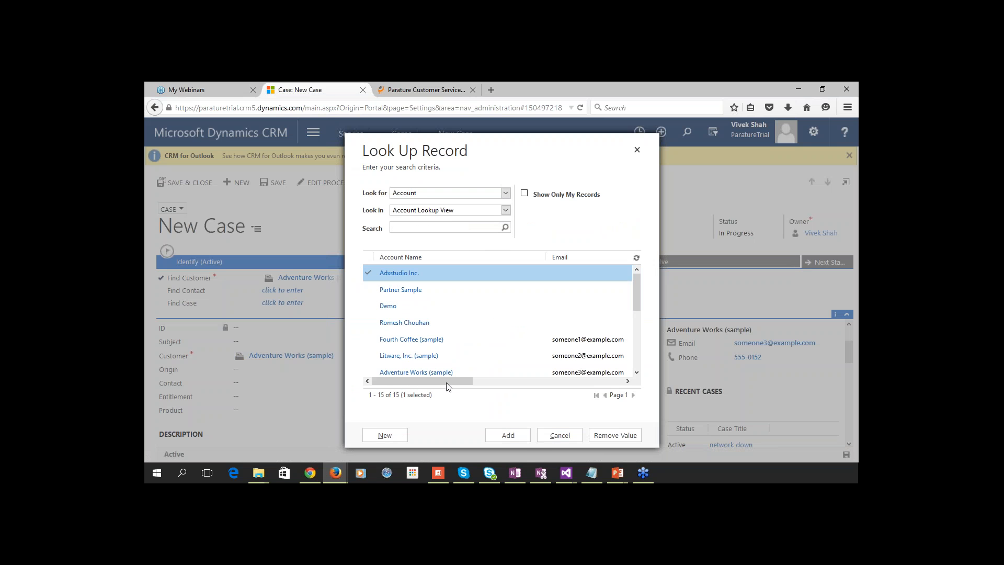
scroll(418, 366, down, 2)
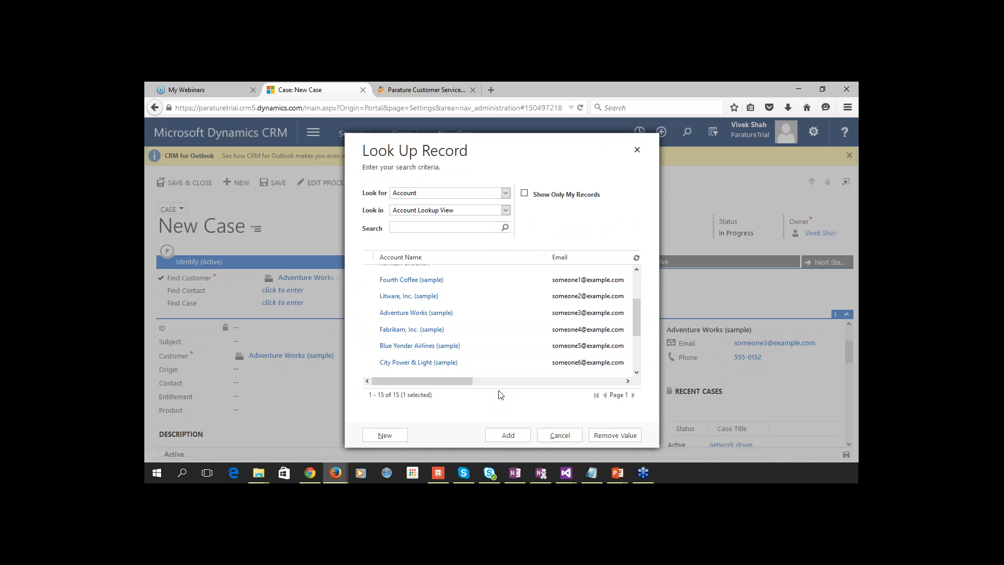
click(544, 440)
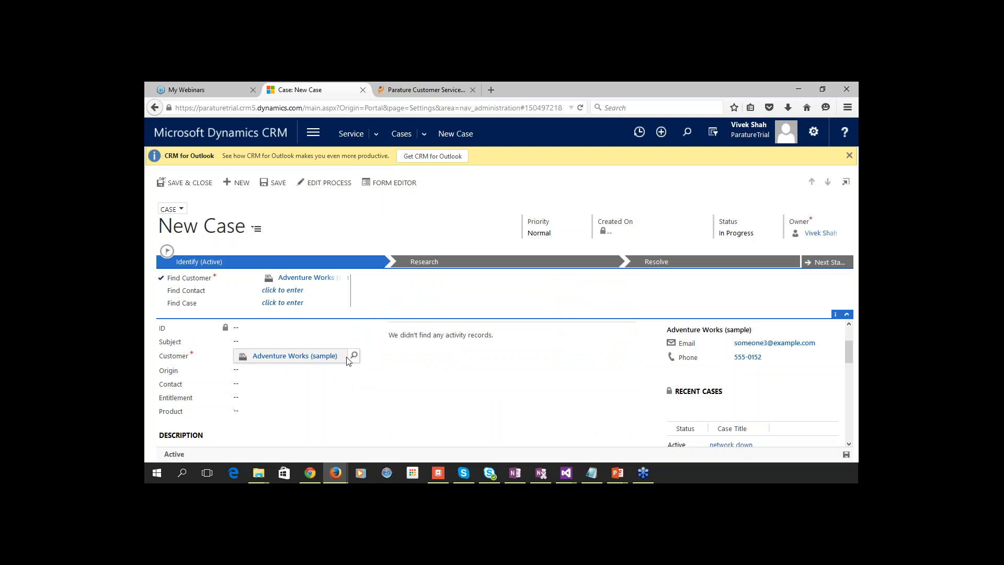
Replace the customer with A. Datum Corporation (sample).
click(345, 357)
key(Delete)
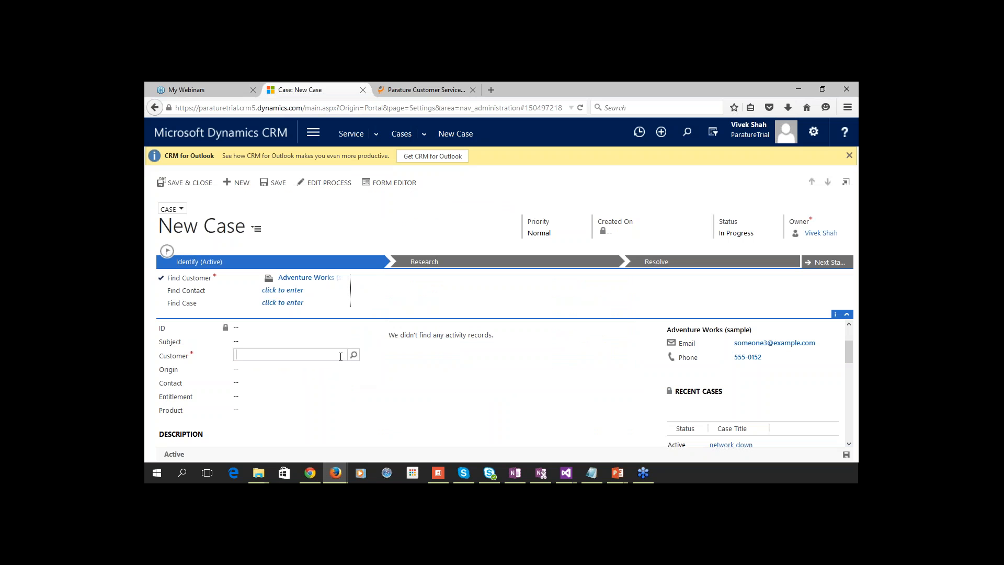
click(353, 355)
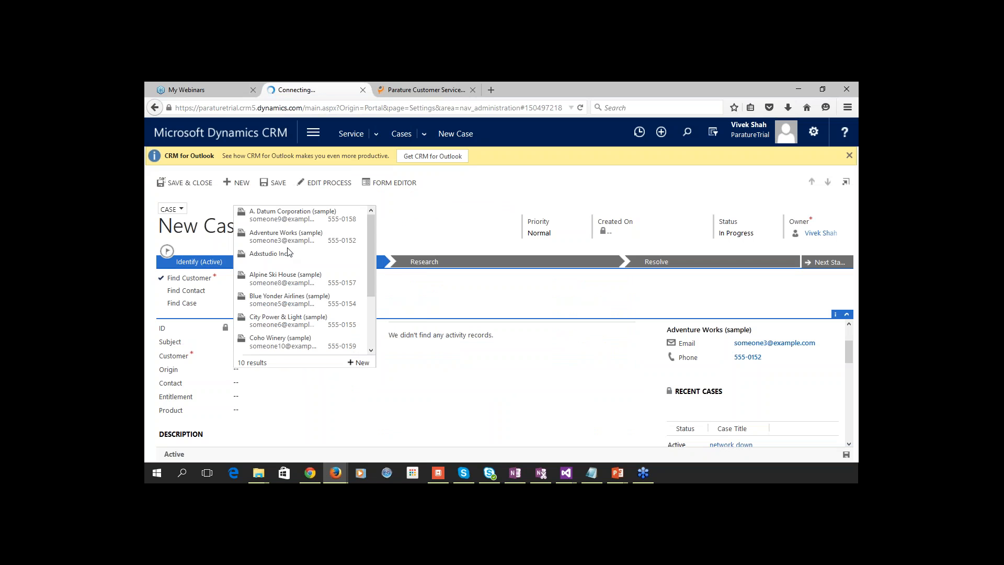
click(287, 222)
Set the case origin to Email.
click(303, 371)
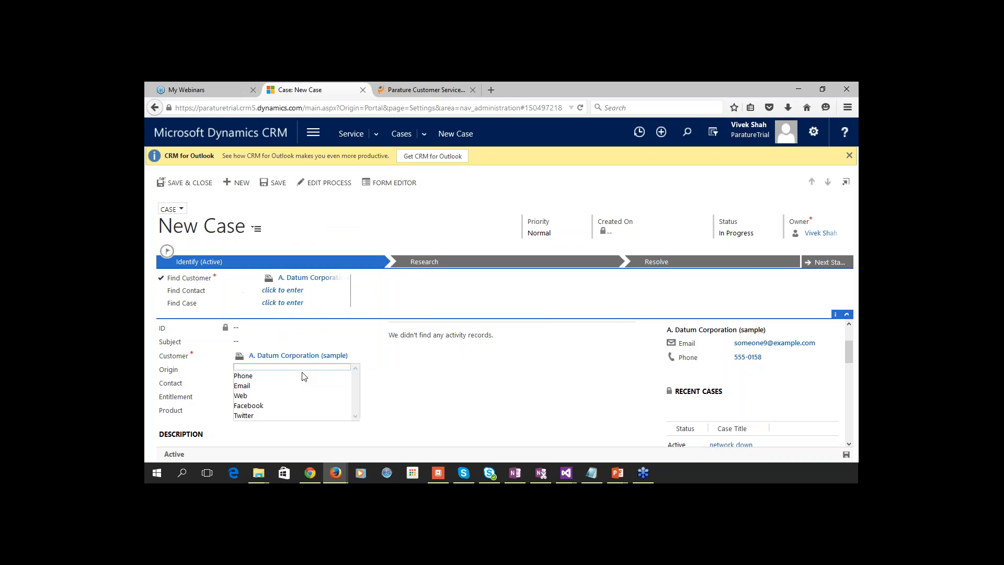
click(294, 386)
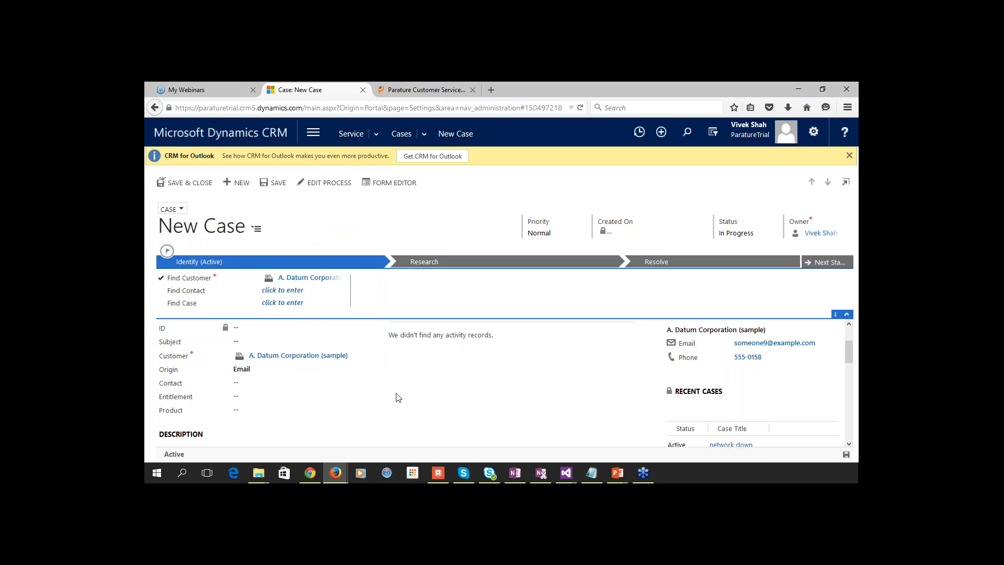
scroll(324, 377, down, 2)
Set the case entitlement to Entitlement by Case.
click(269, 339)
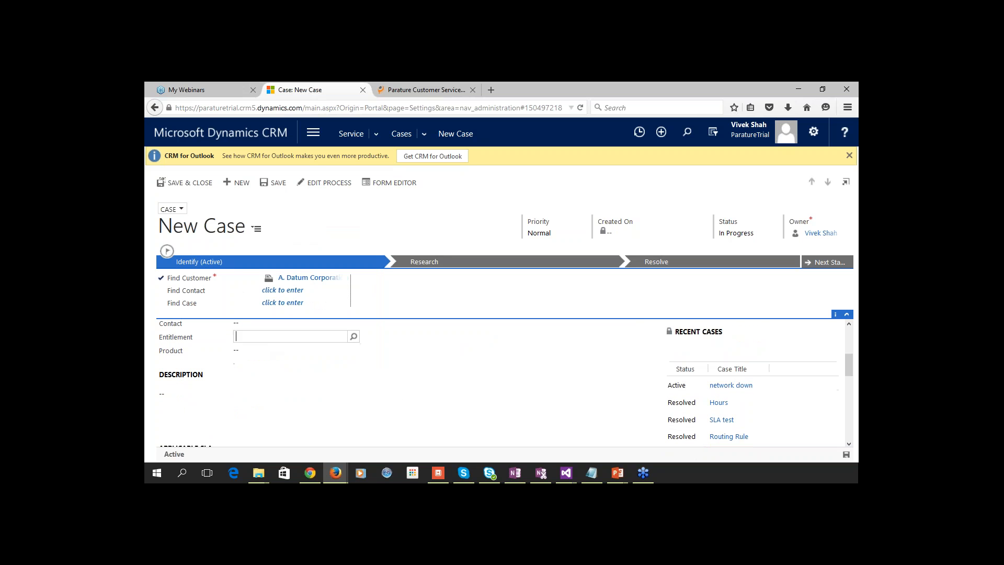
click(353, 338)
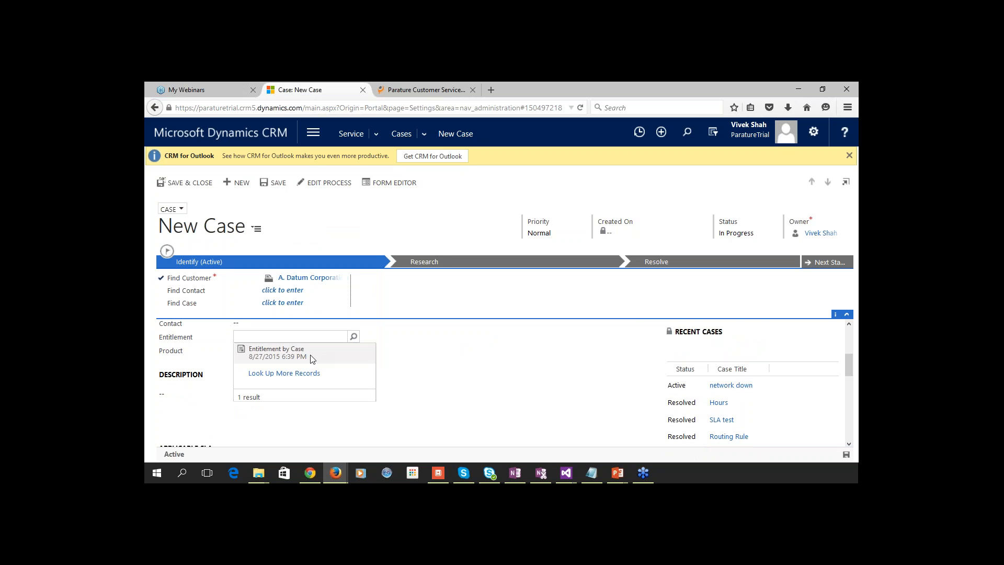
click(313, 359)
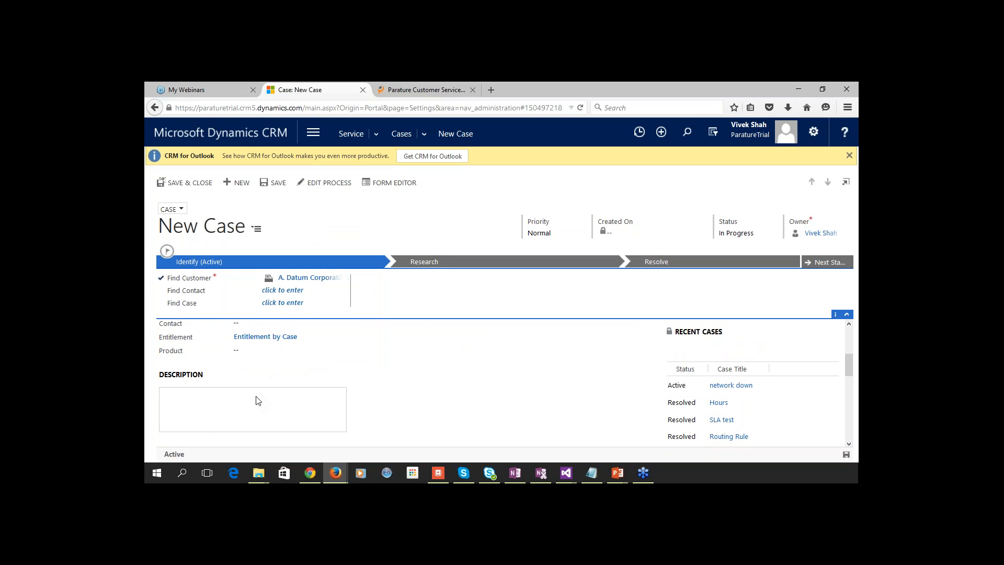
Enter the description 'Getting an error Message. Access denied. Request to look into it'.
text(Gett)
text(ing an error)
text( Message.)
text( Access )
text(denied. )
text(Request to)
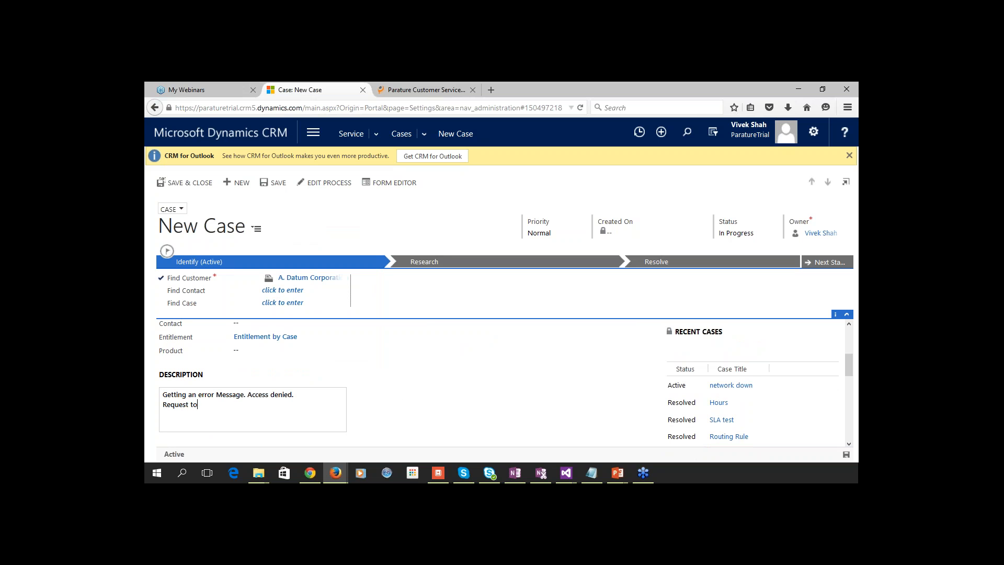
text( look into it.)
click(394, 409)
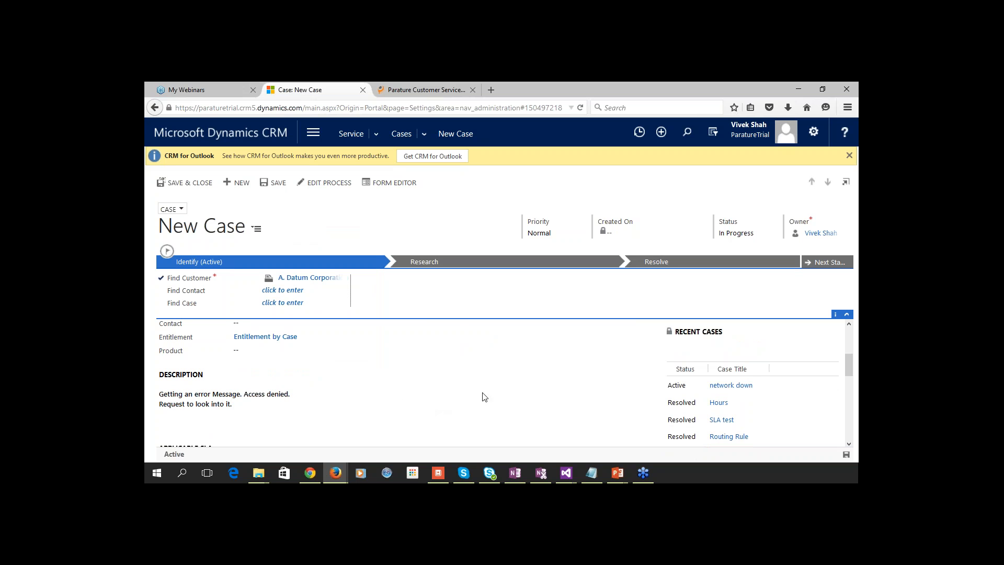
scroll(475, 313, up, 3)
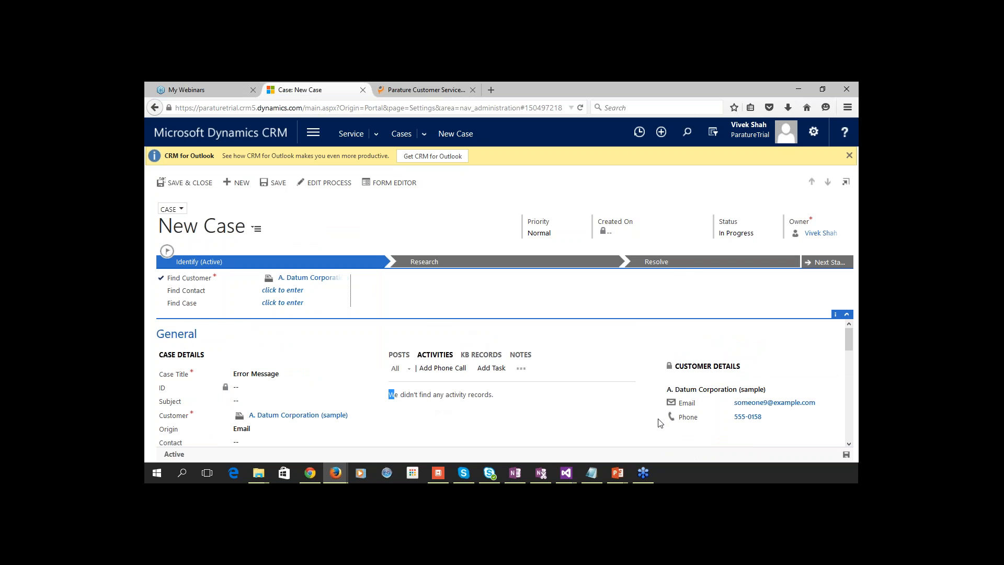
scroll(661, 419, down, 5)
scroll(637, 374, down, 2)
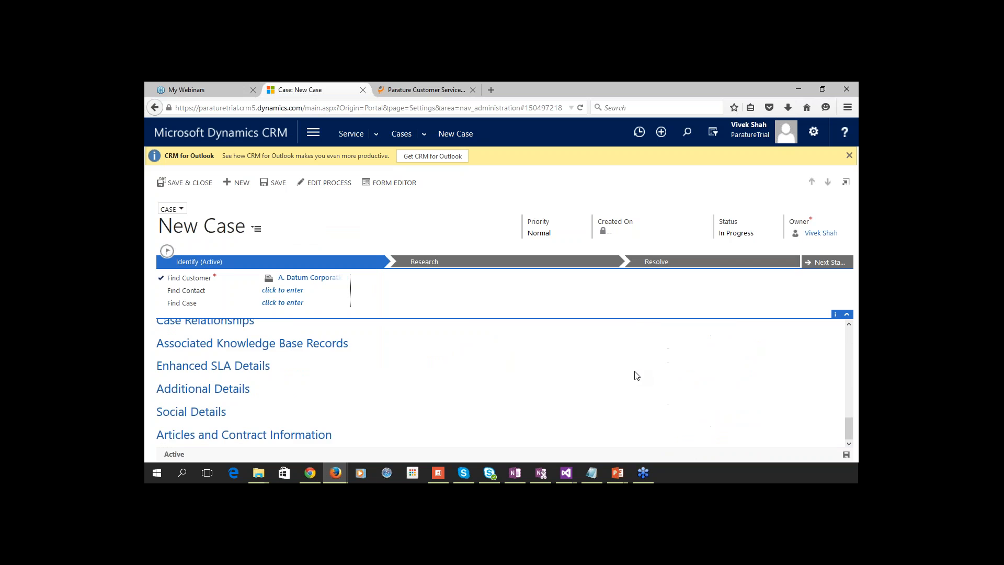
scroll(580, 375, up, 3)
scroll(580, 379, up, 2)
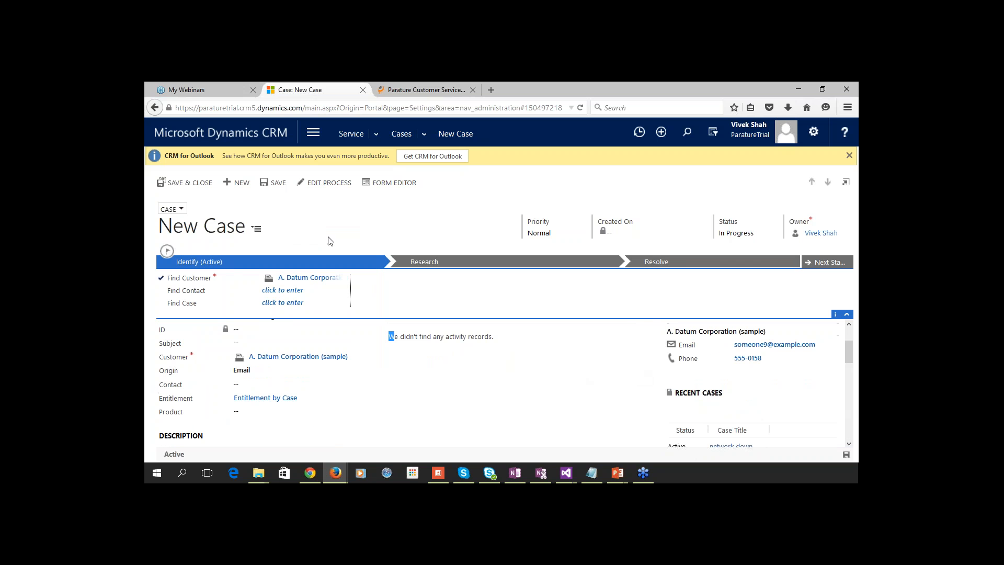
Save the case and expand Enhanced SLA Details to show the SLA countdown timers.
click(279, 184)
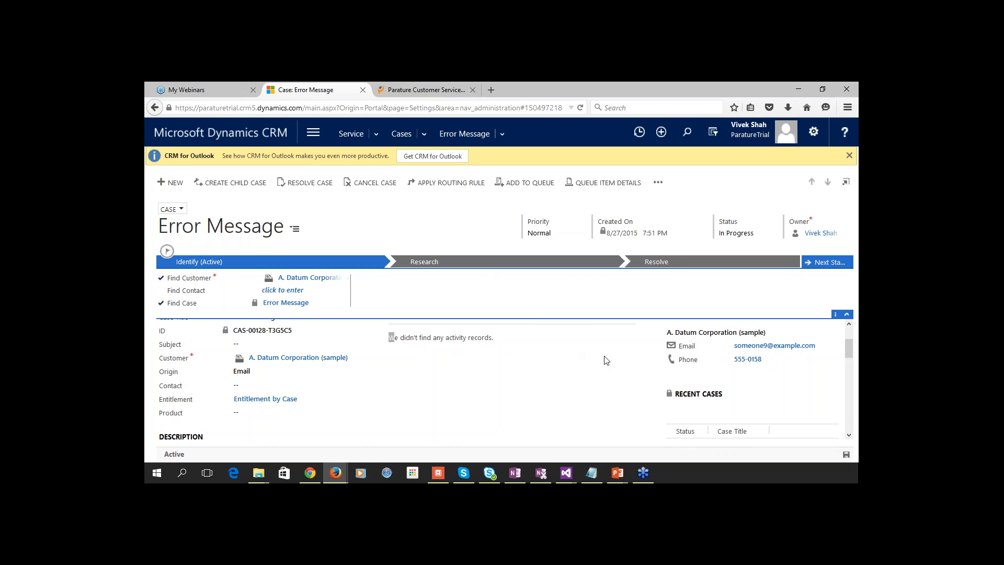
scroll(606, 360, down, 5)
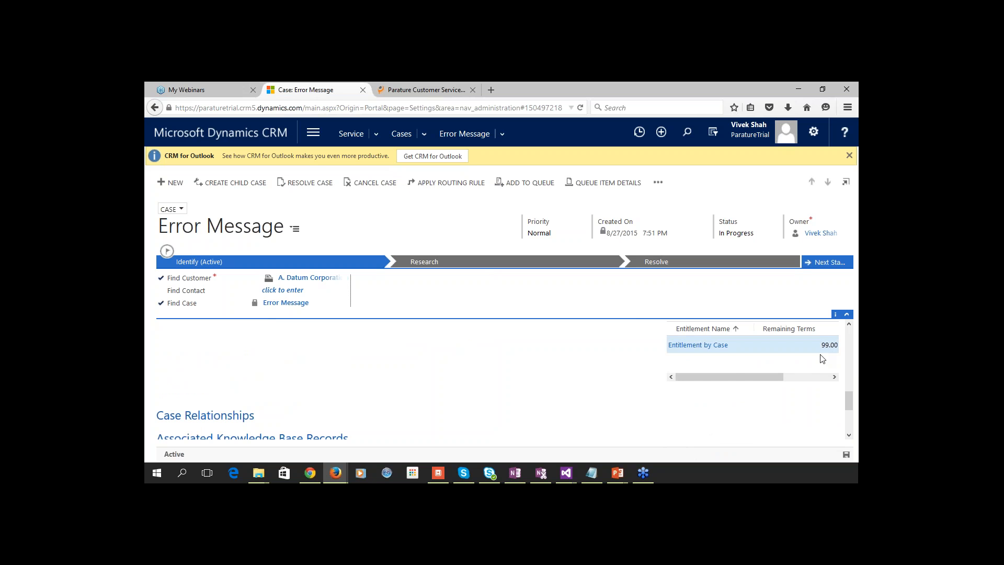
scroll(580, 378, down, 3)
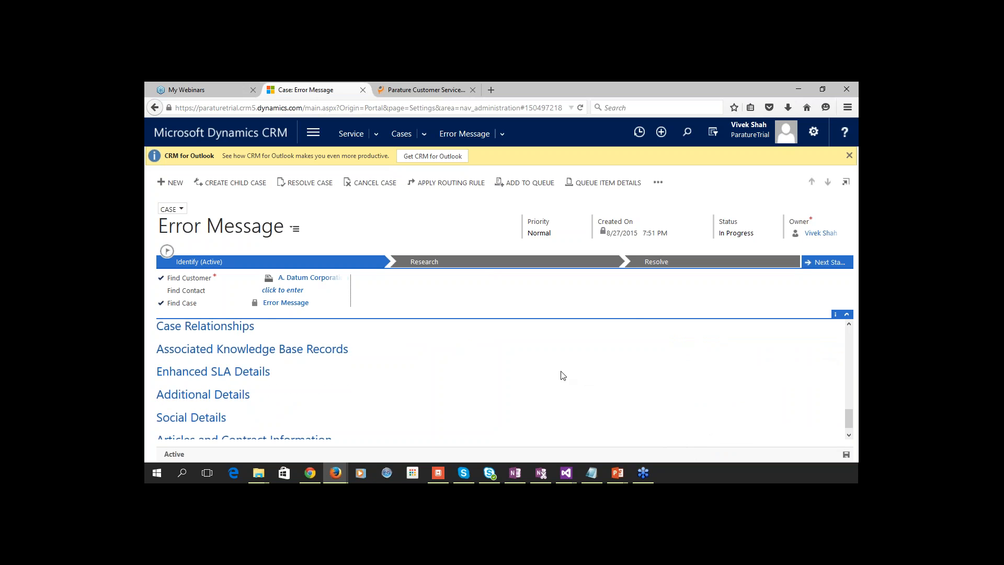
click(232, 372)
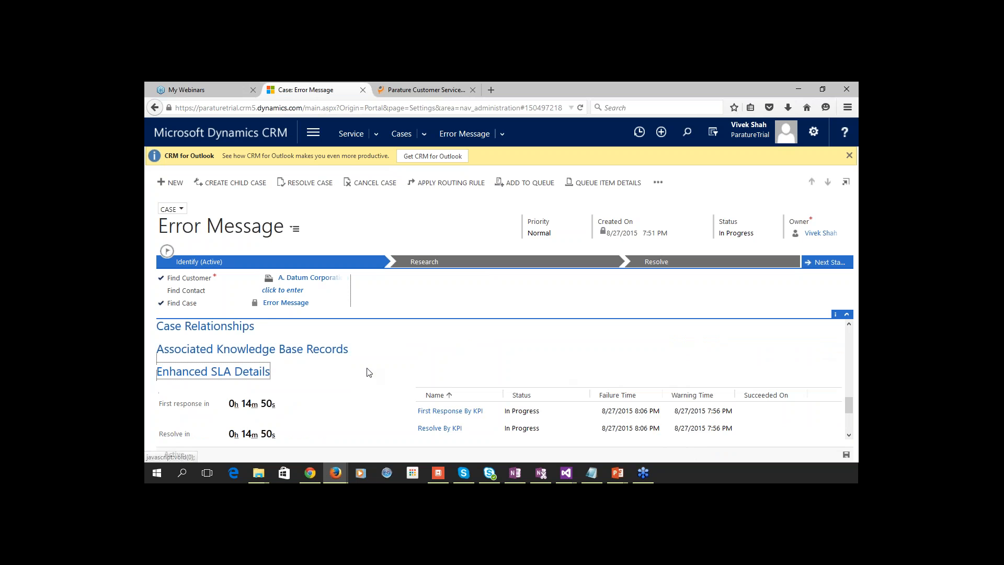
scroll(365, 370, down, 1)
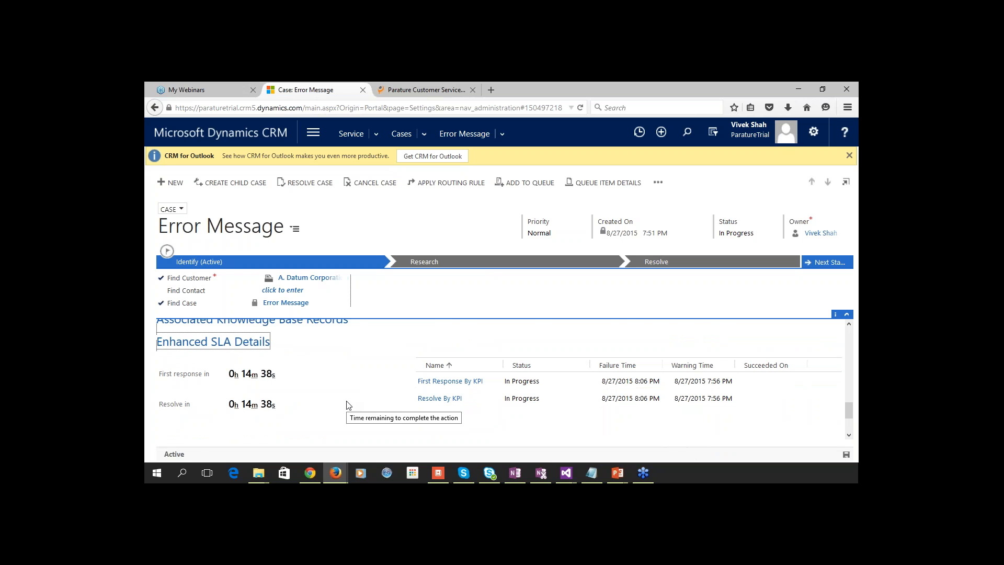
scroll(349, 405, down, 3)
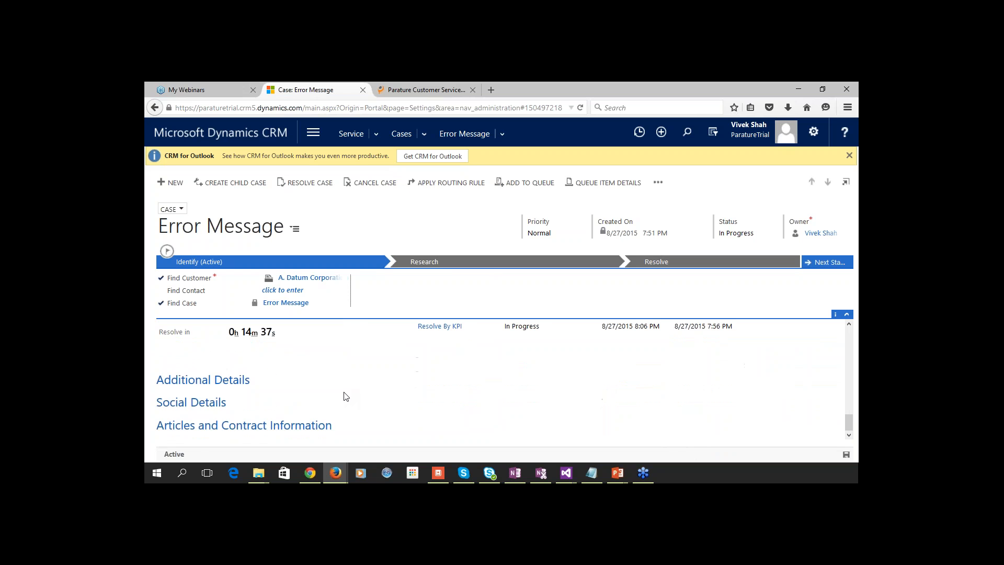
Set First Response Sent to Yes under Additional Details.
click(230, 388)
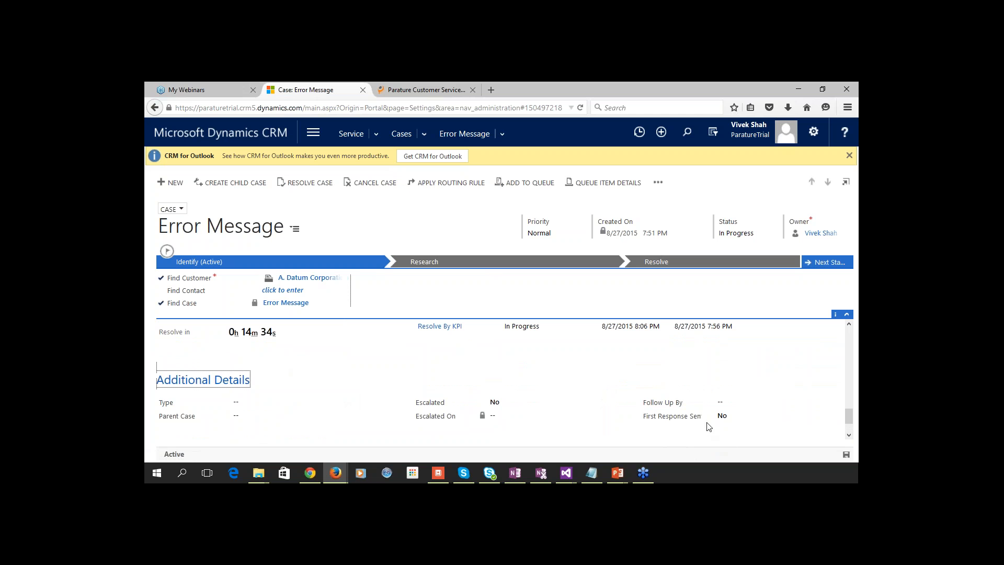
click(738, 417)
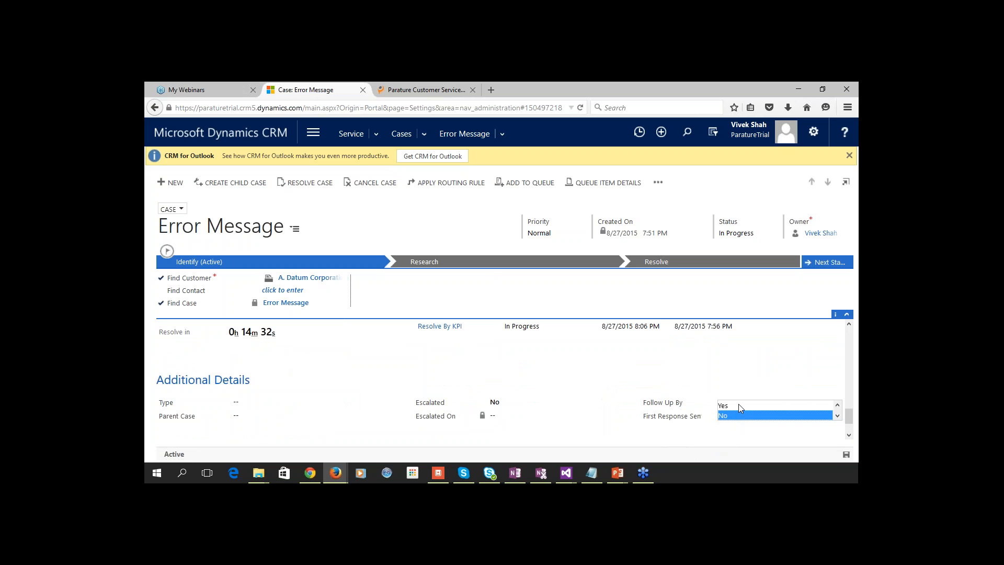
click(739, 405)
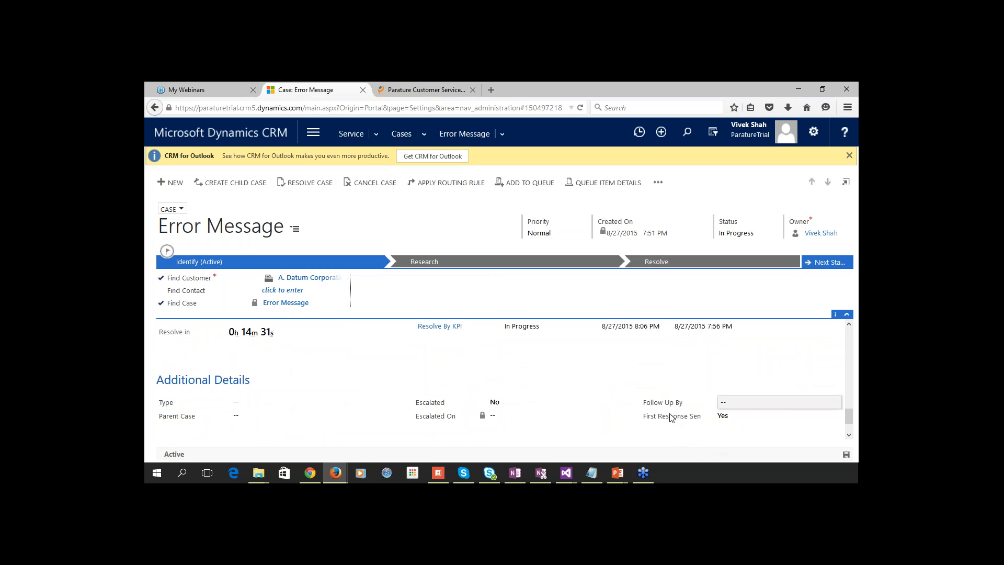
Resolve the case as Problem Solved with 'resolved' as resolution and remarks.
click(312, 184)
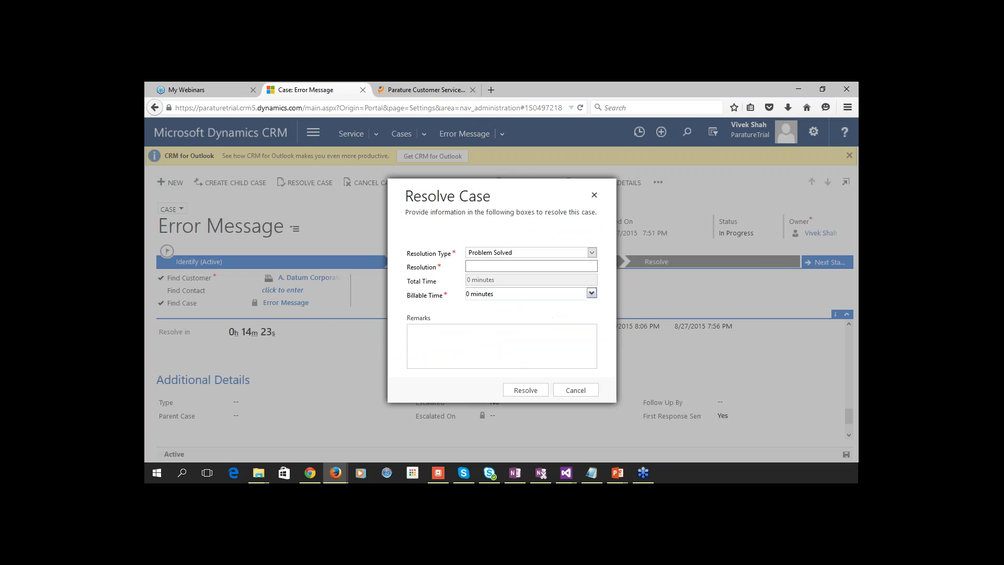
click(481, 265)
text(reolved)
click(454, 329)
click(524, 390)
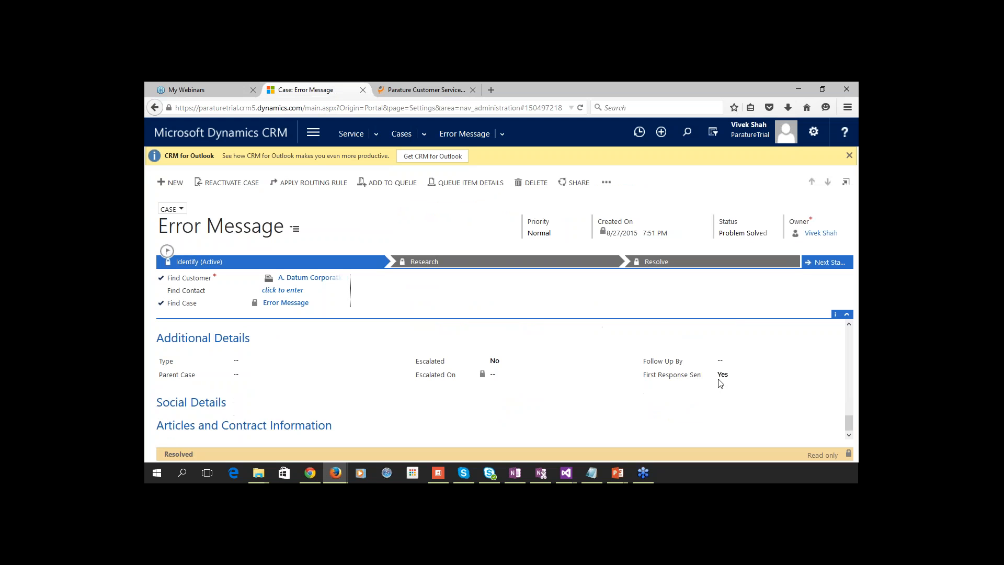
scroll(582, 382, up, 3)
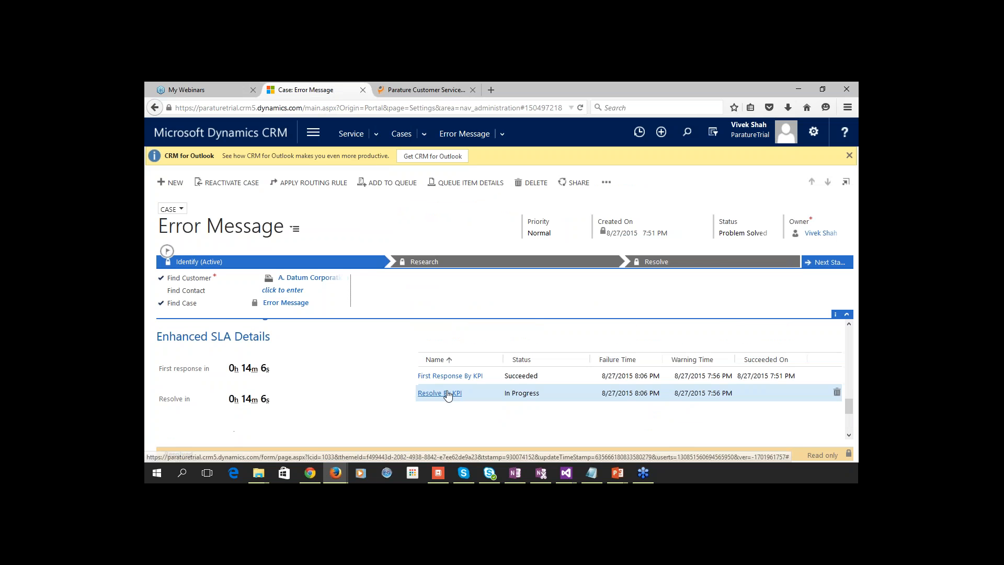
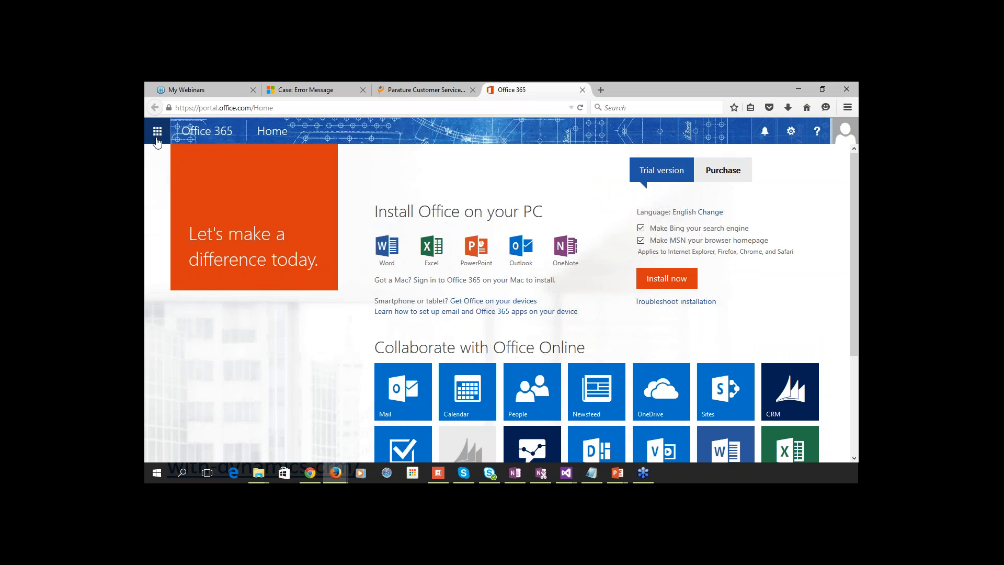
Launch Parature from the Office 365 app launcher in a new tab.
click(156, 135)
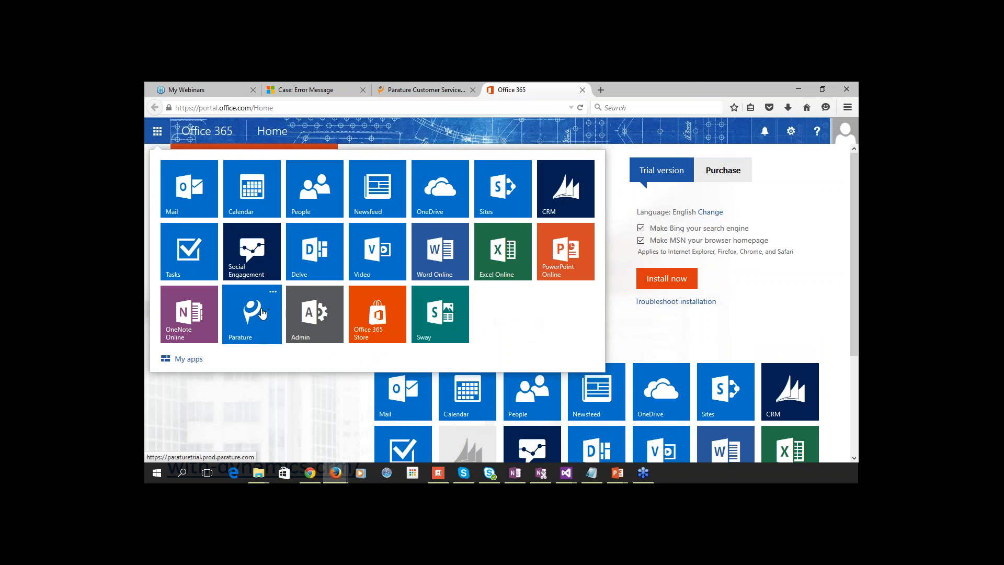
click(262, 314)
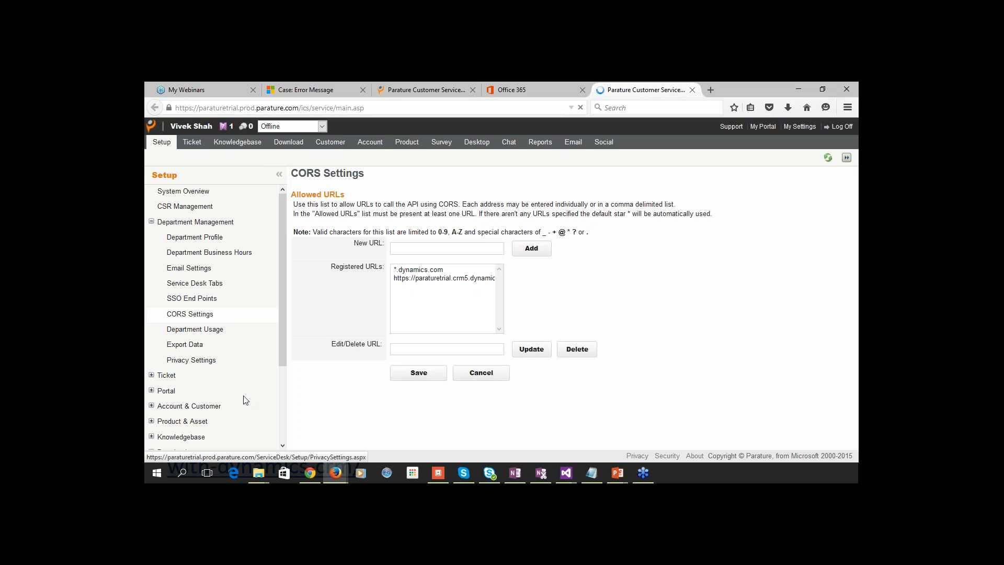
Check that the Dynamics CRM URL is registered in Parature's CORS Settings, then return to the Error Message case.
click(151, 222)
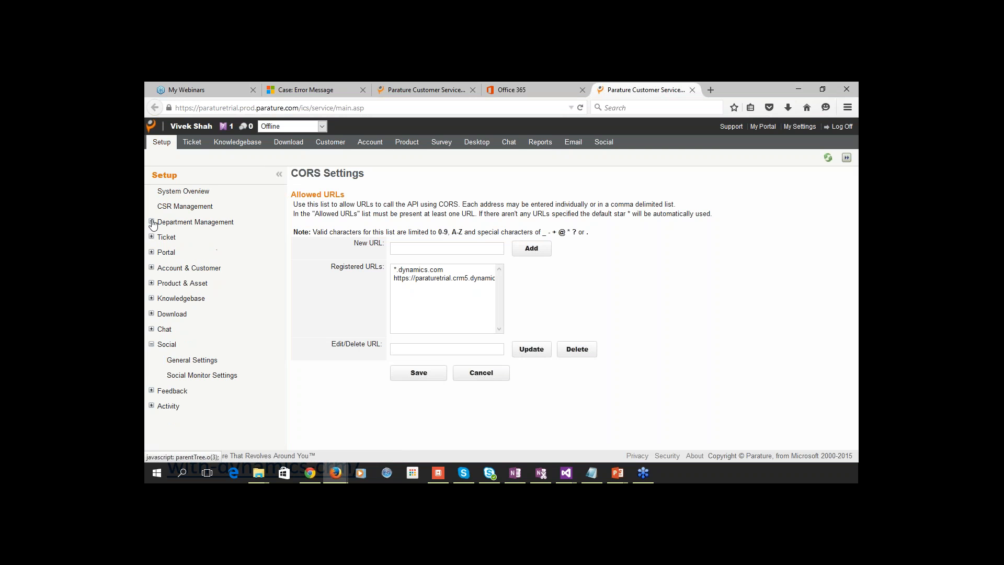
click(151, 221)
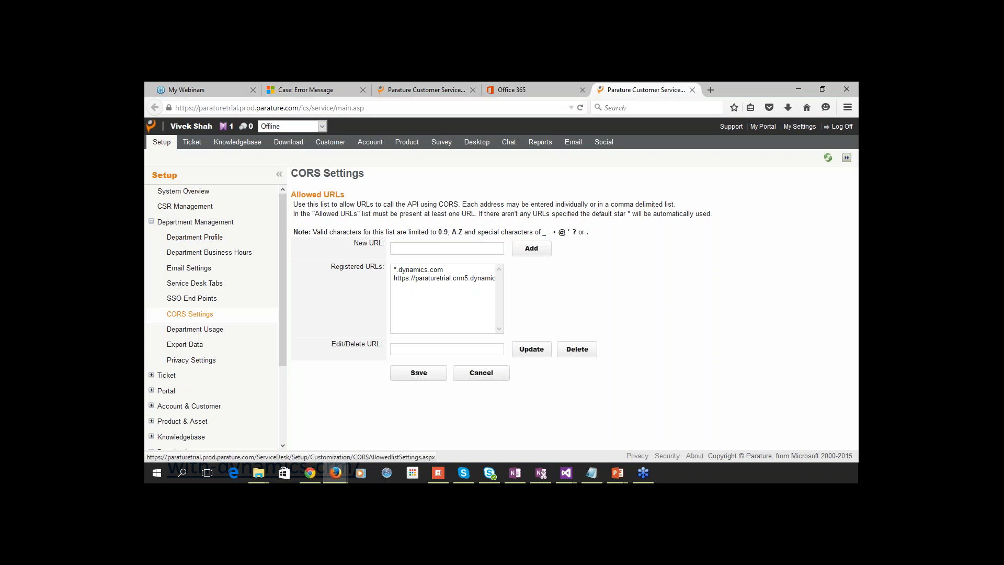
click(190, 314)
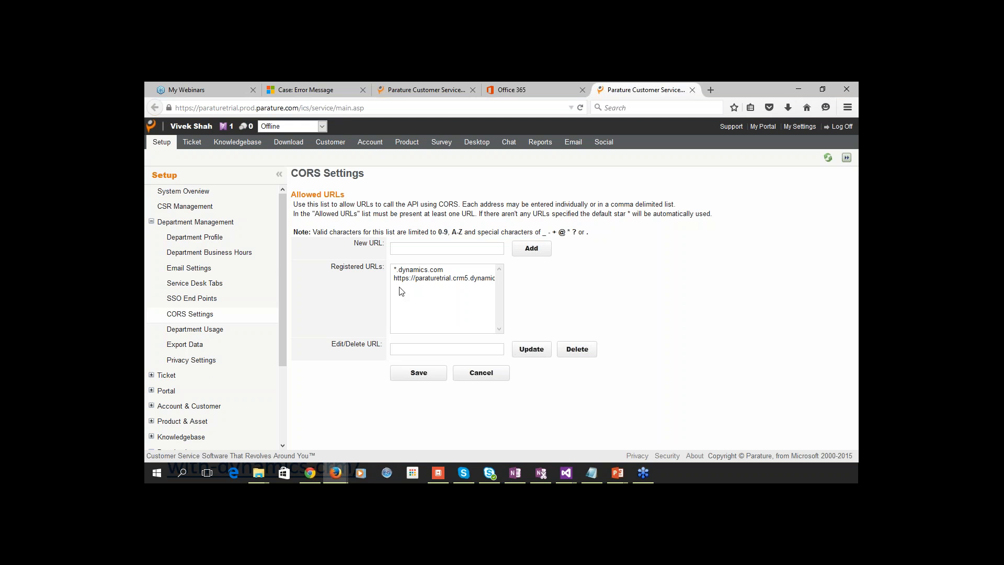
click(413, 279)
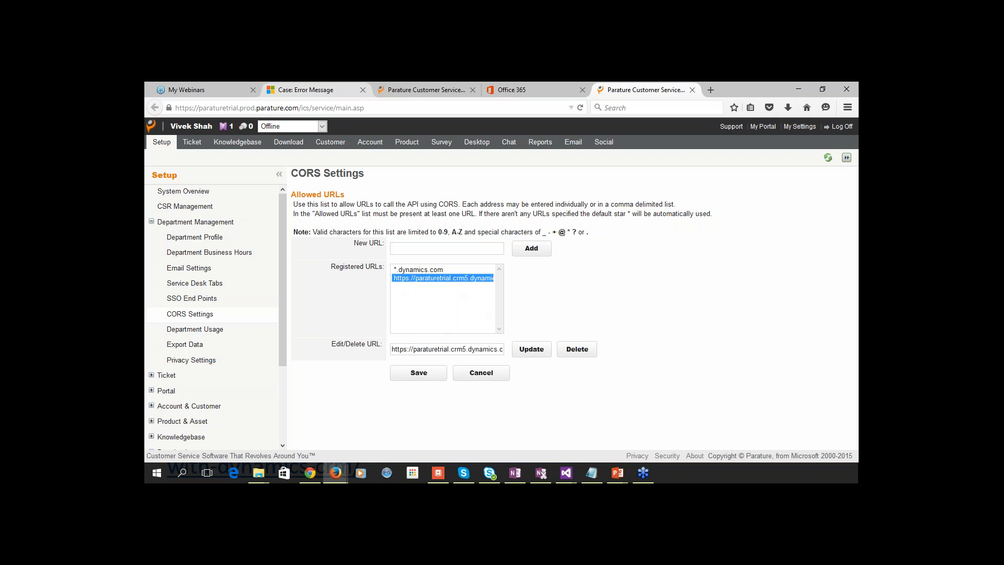
click(306, 90)
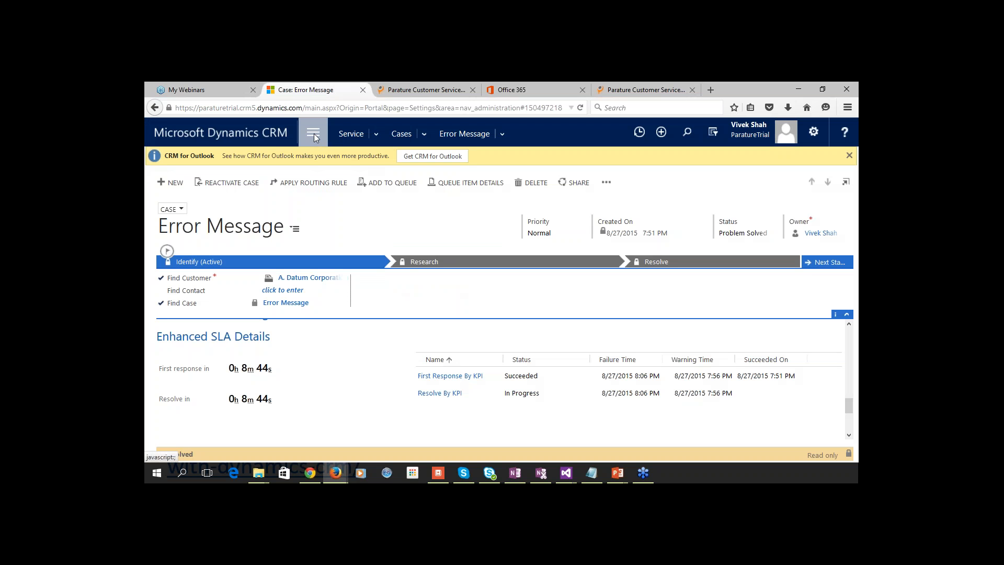
Go to Settings > Service Management and open the Knowledge Base Management Settings window.
click(314, 134)
click(536, 177)
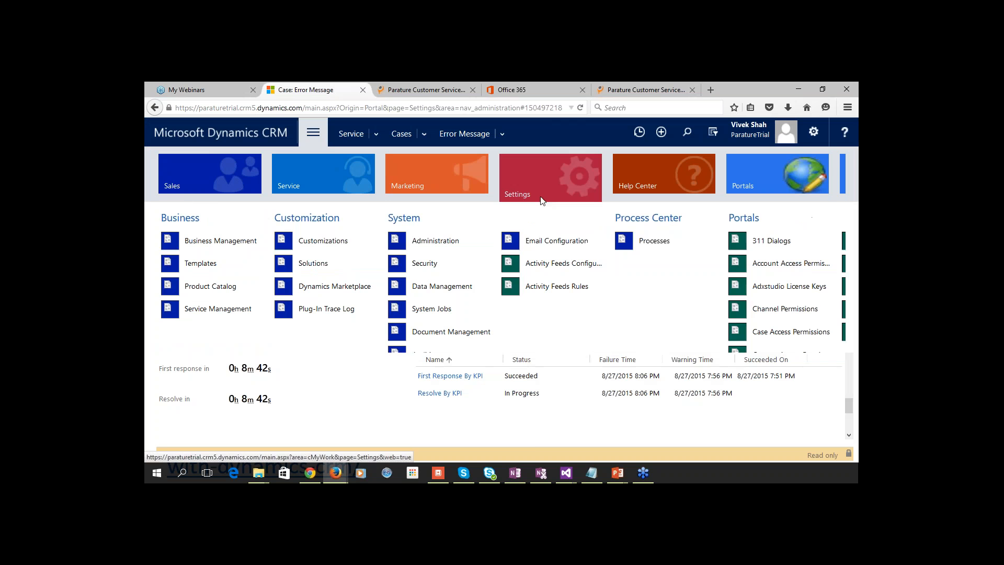
click(233, 309)
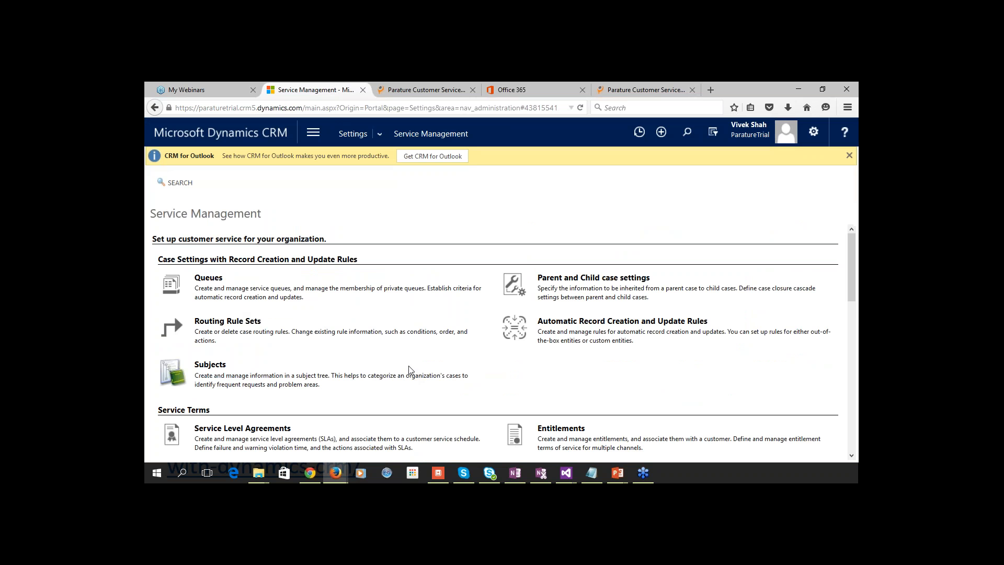
scroll(405, 372, down, 5)
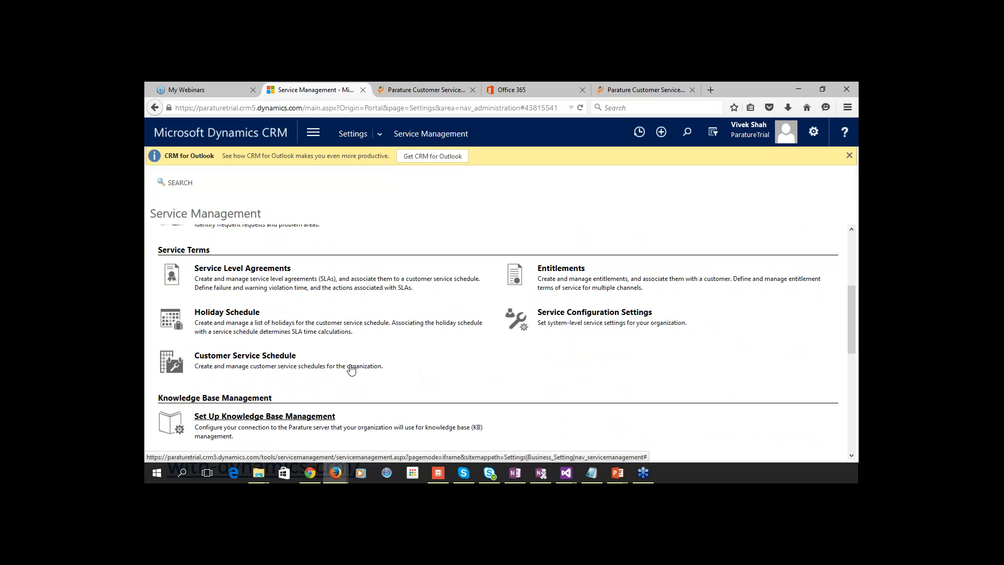
drag(466, 113, 430, 98)
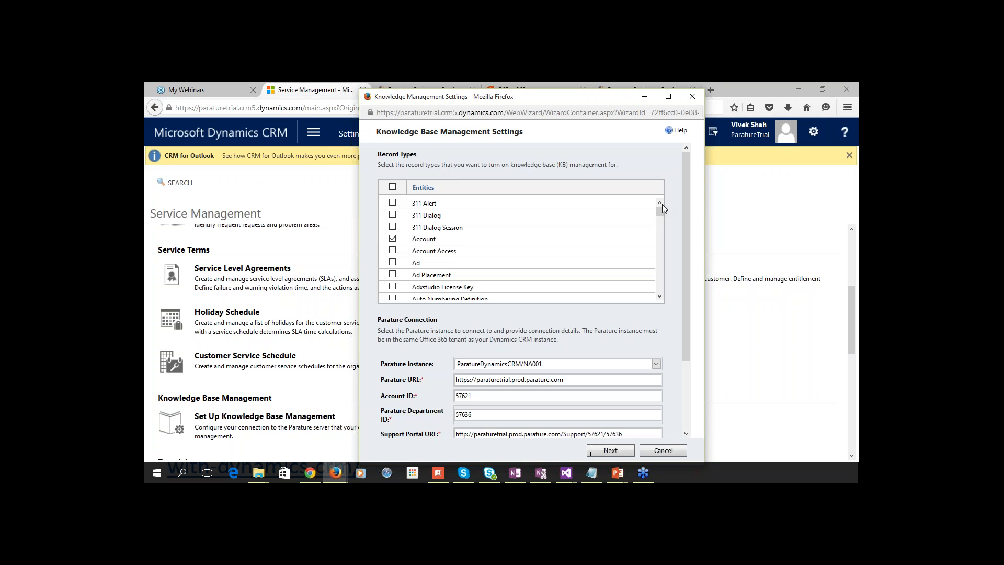
Confirm Account and Case are enabled on ParatureDynamicsCRM/NA001, then switch back to Parature.
mouse_move(660, 212)
mouse_down()
mouse_move(660, 246)
mouse_move(659, 222)
mouse_up()
scroll(544, 242, up, 4)
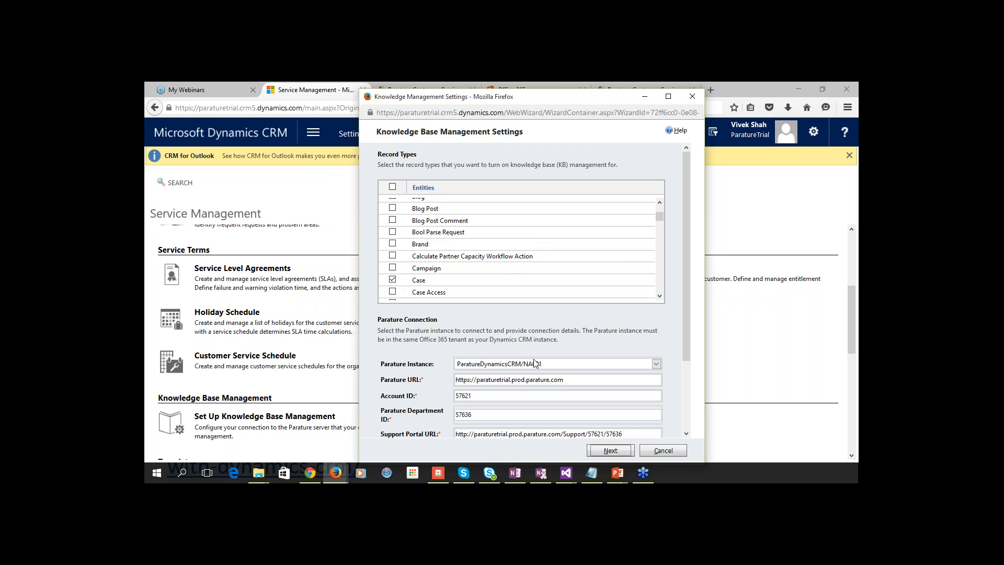
click(550, 365)
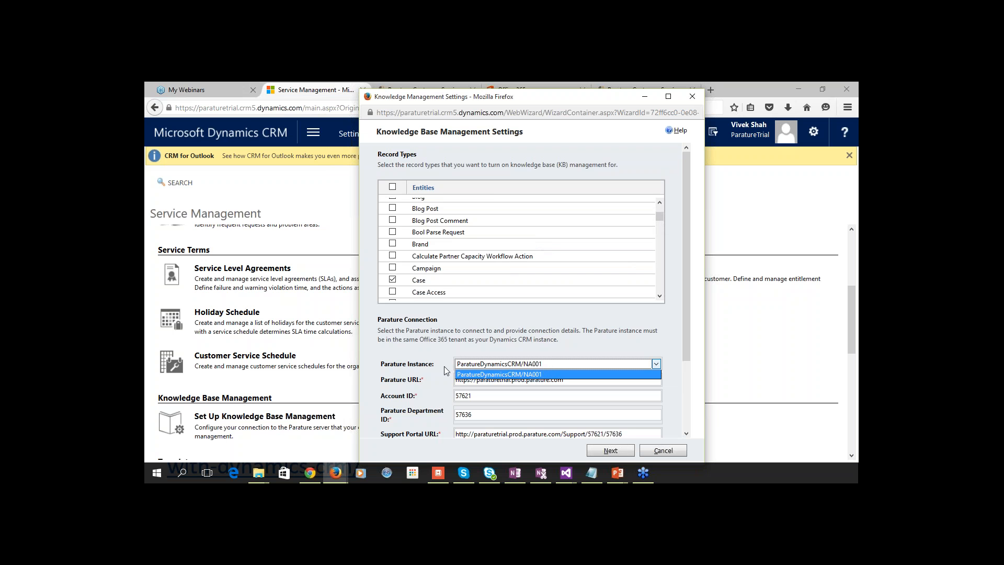
click(426, 369)
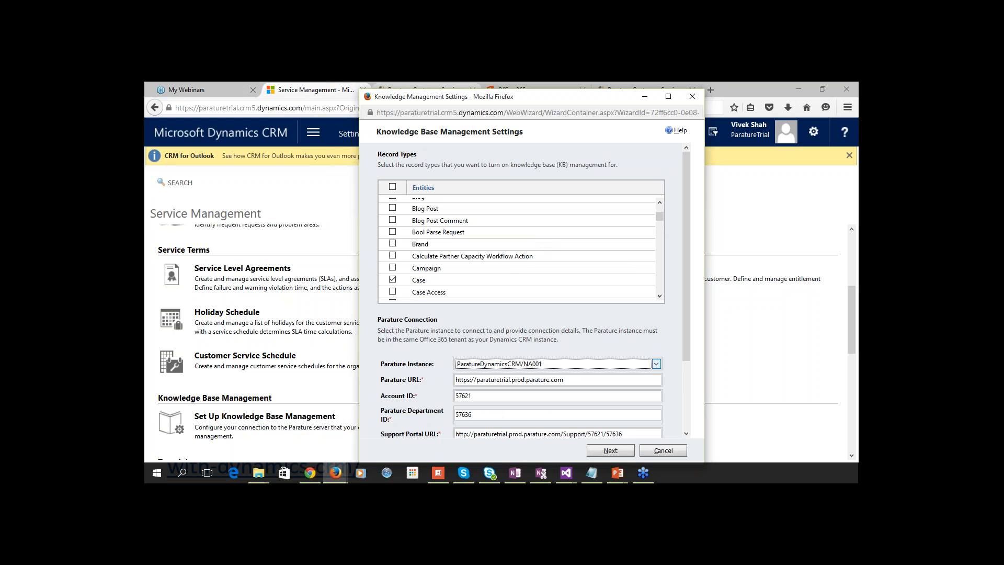
click(401, 92)
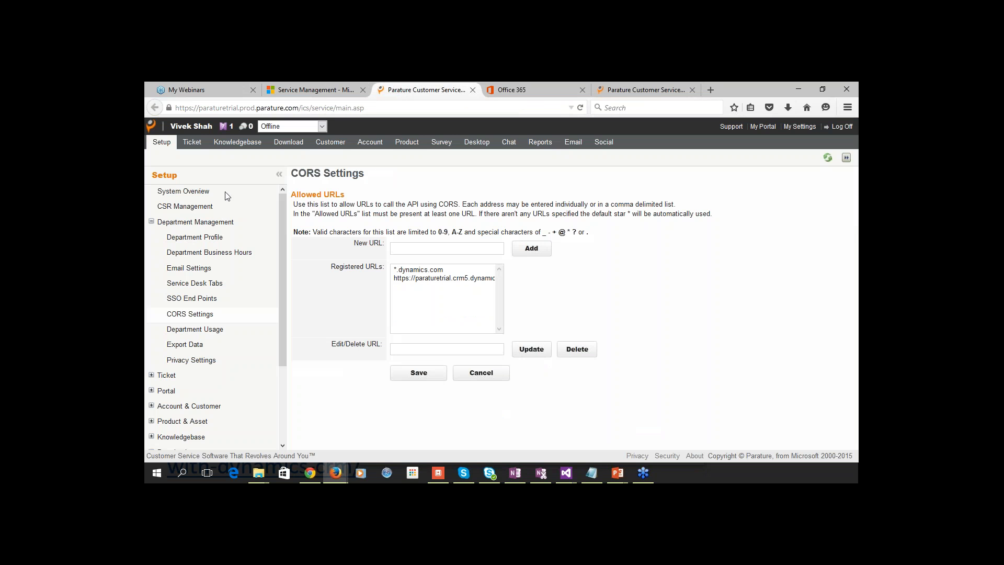
Note the Account ID and Department ID on Parature's System Overview page.
click(197, 192)
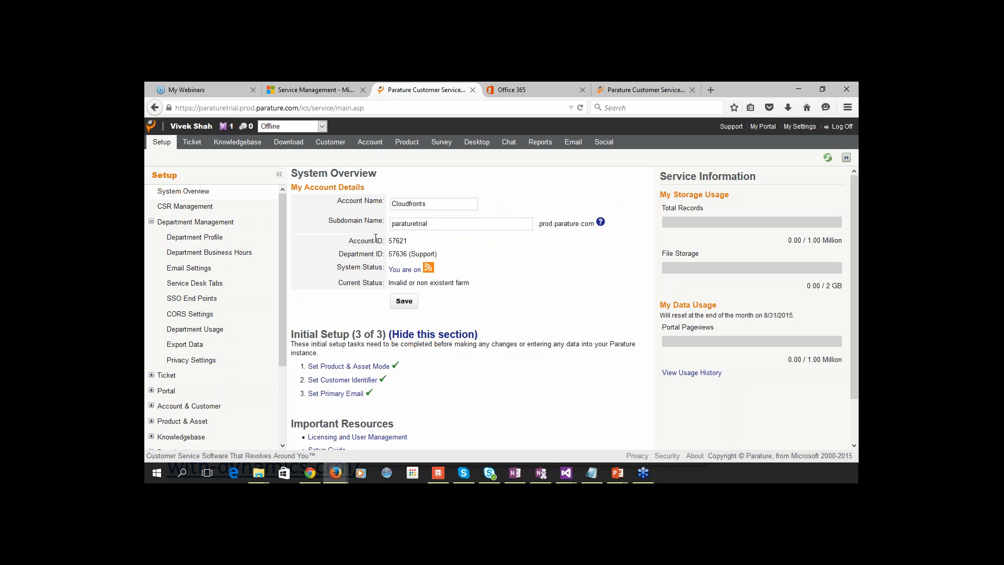
drag(375, 239, 408, 244)
click(408, 243)
drag(391, 251, 410, 256)
Match the wizard's Support Portal URL against Parature's Default Portal address.
click(314, 90)
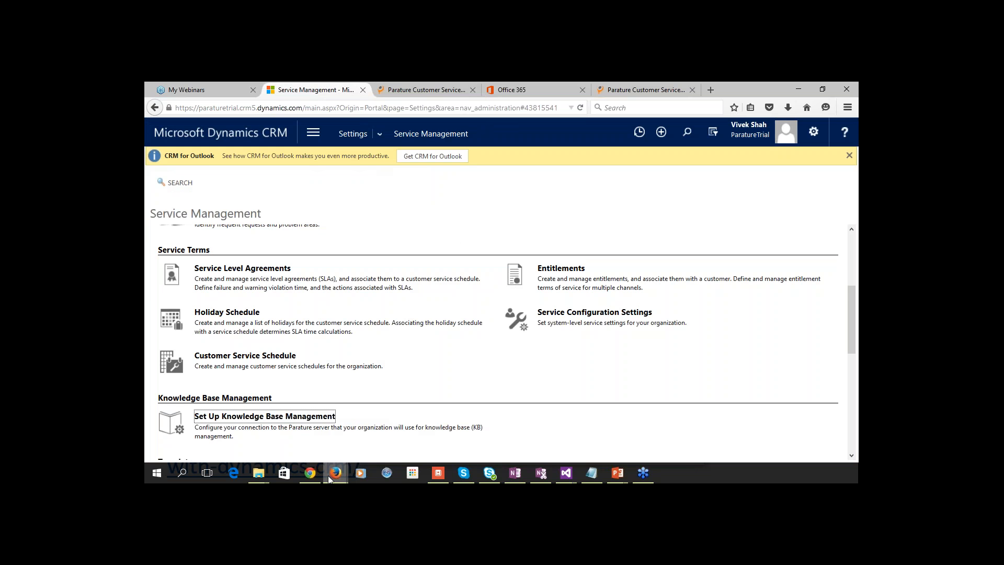
mouse_move(336, 473)
click(427, 426)
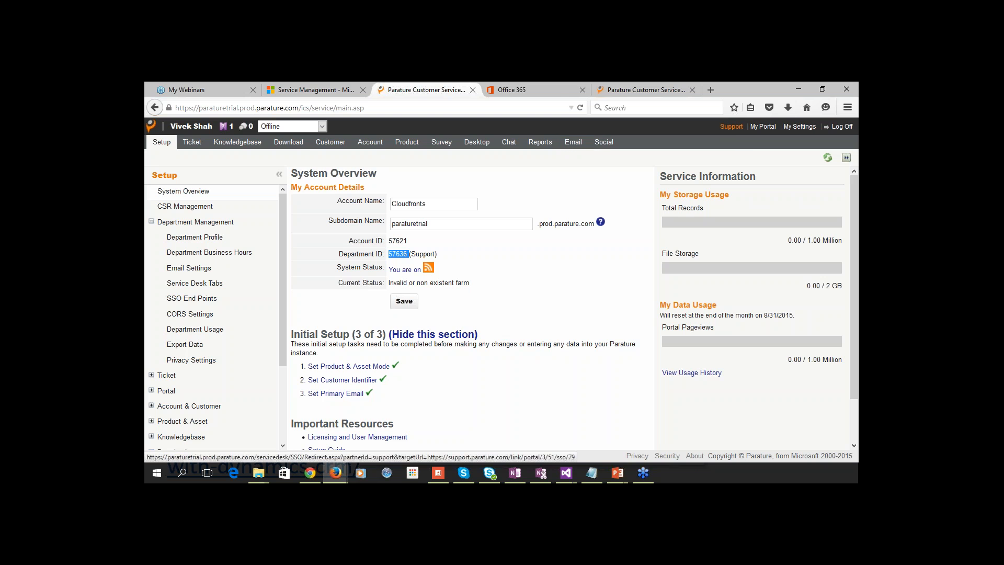
click(731, 127)
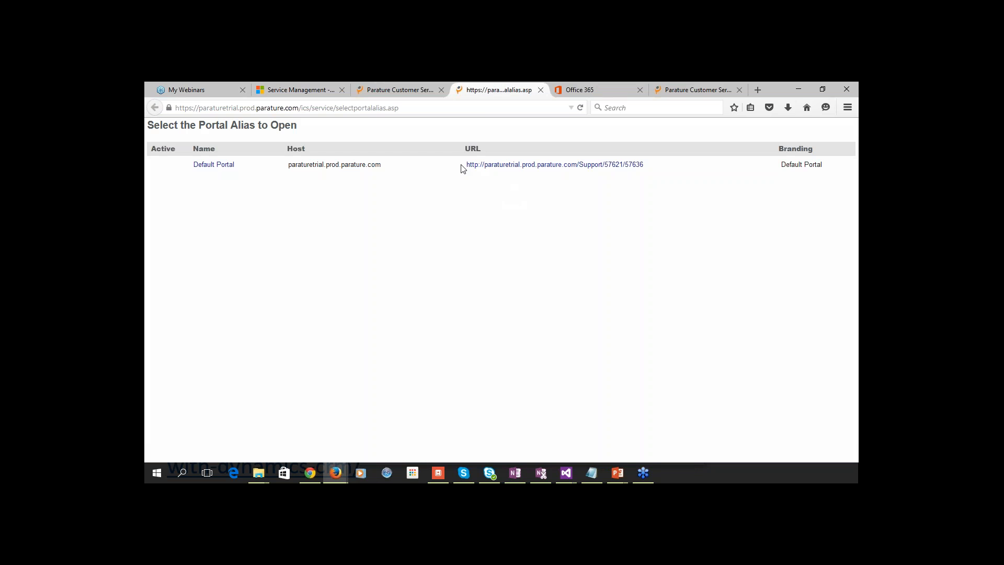
drag(464, 167, 648, 170)
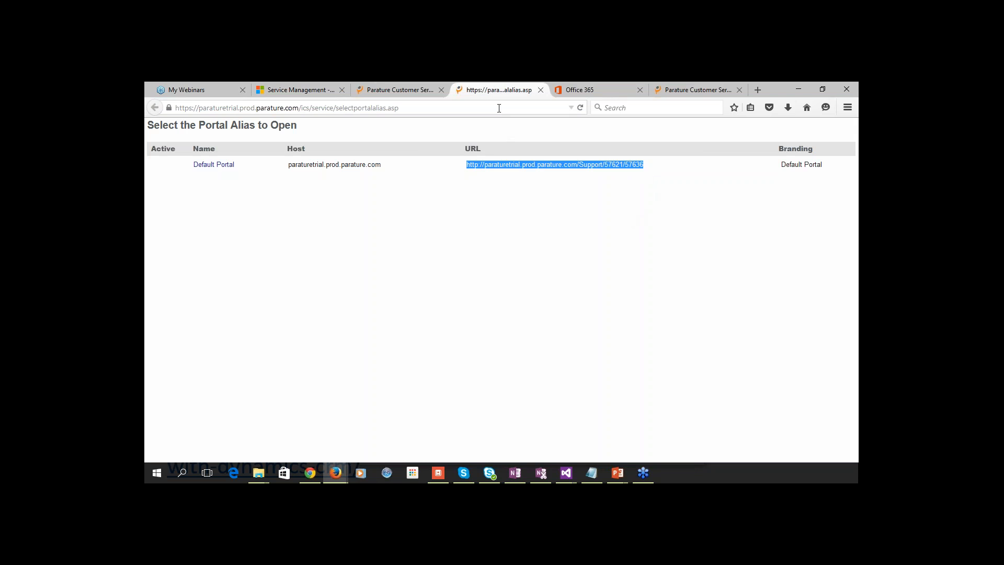
click(541, 90)
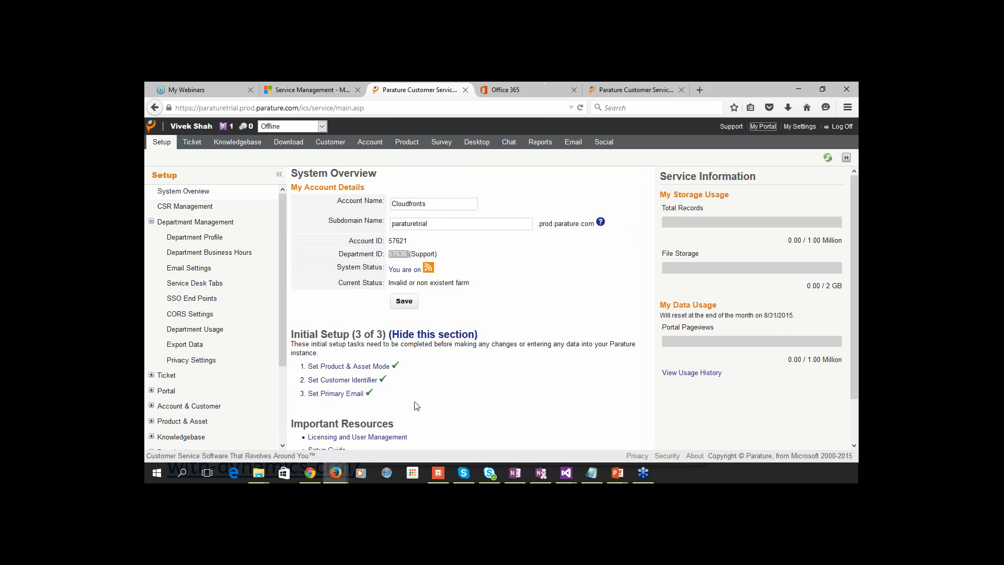
mouse_move(340, 473)
click(457, 431)
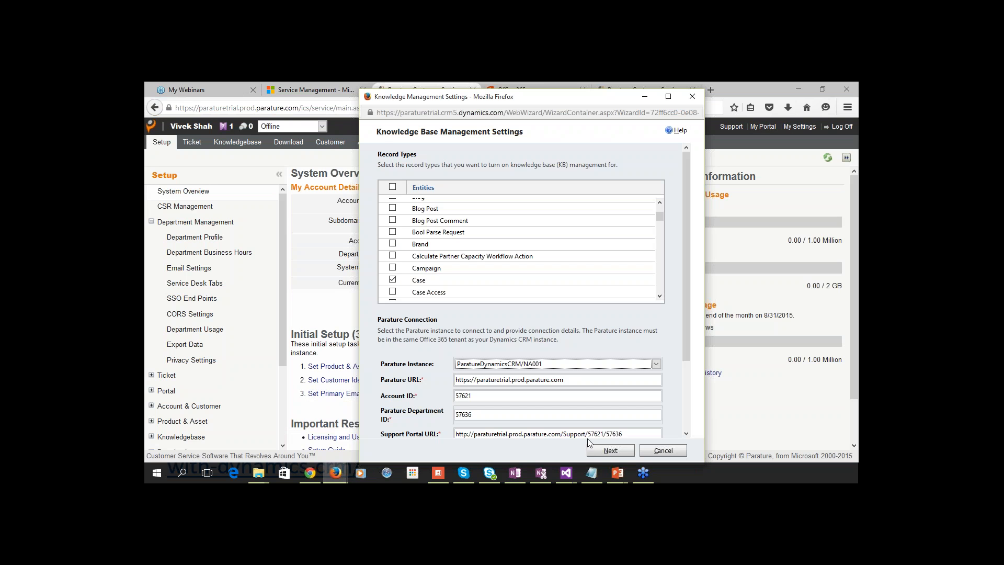
Validate the Parature connection to its success page, then cancel and confirm closing the wizard.
click(613, 454)
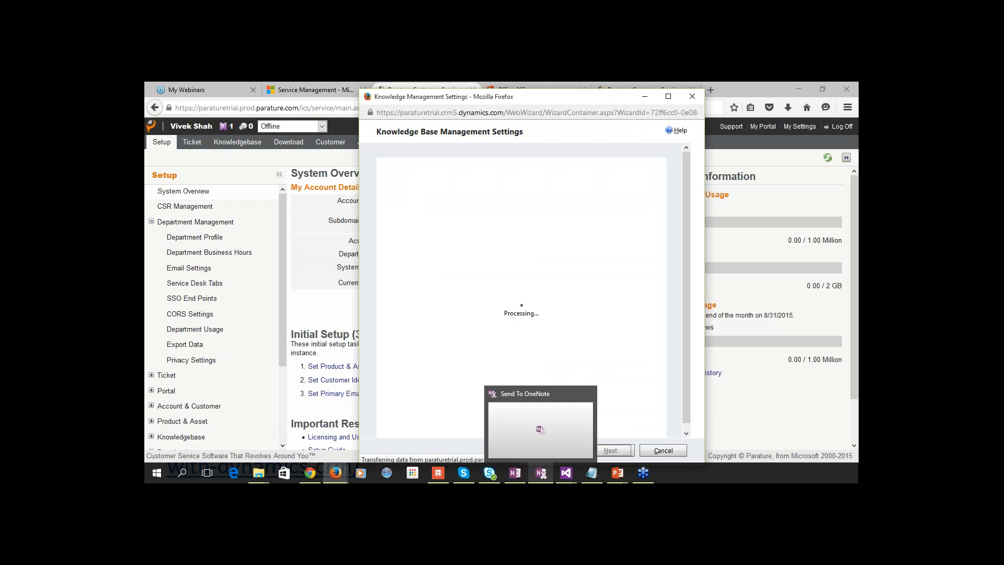
mouse_move(525, 472)
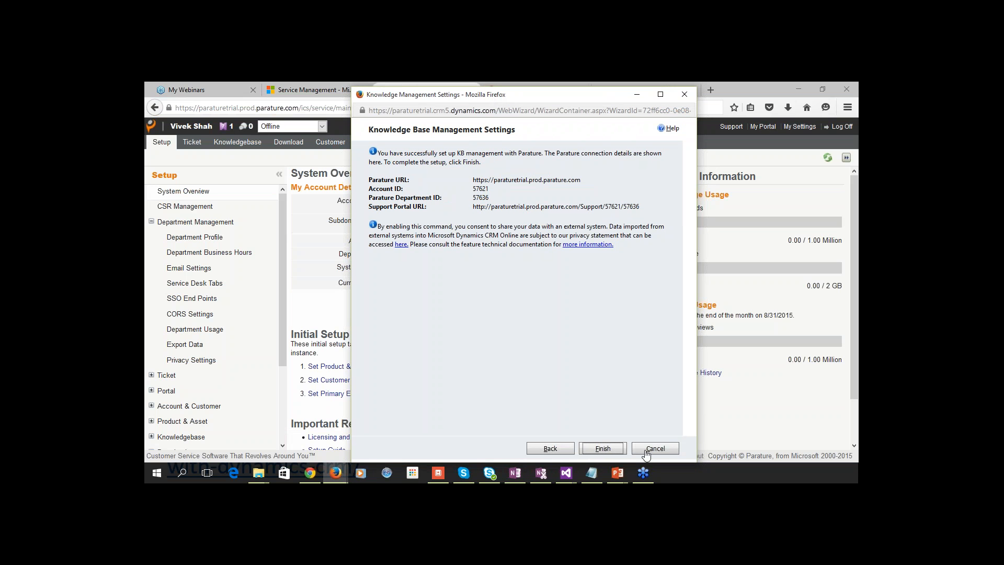
click(647, 451)
click(551, 269)
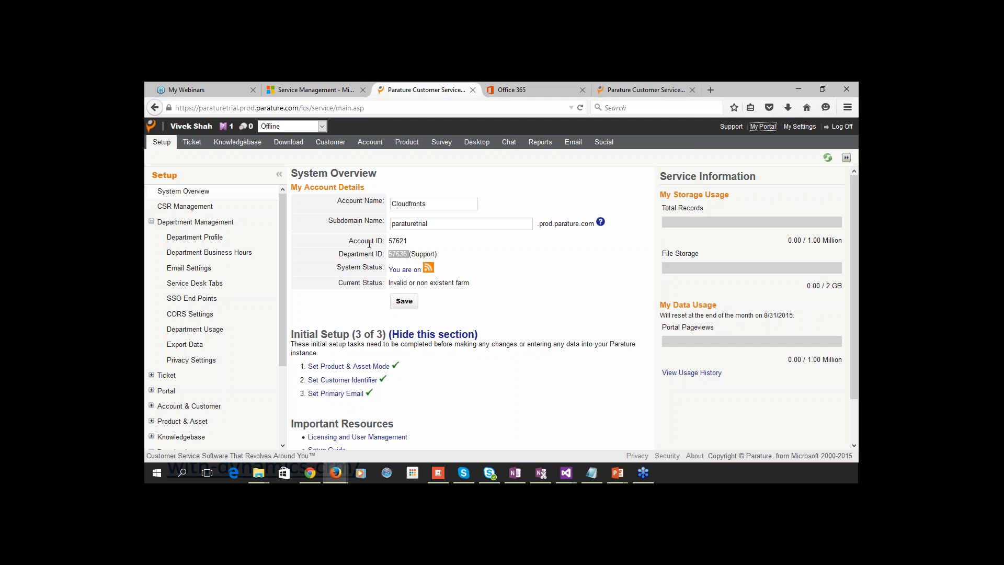
Return to CRM Service Management and show the 'Setup Connection between CRM and Parature' slide.
click(287, 93)
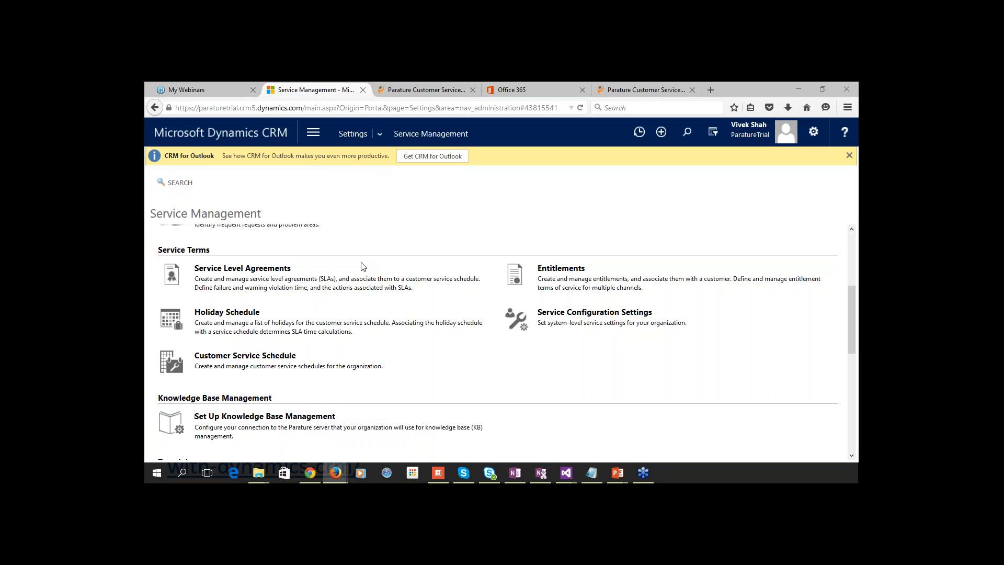
key(alt+Tab)
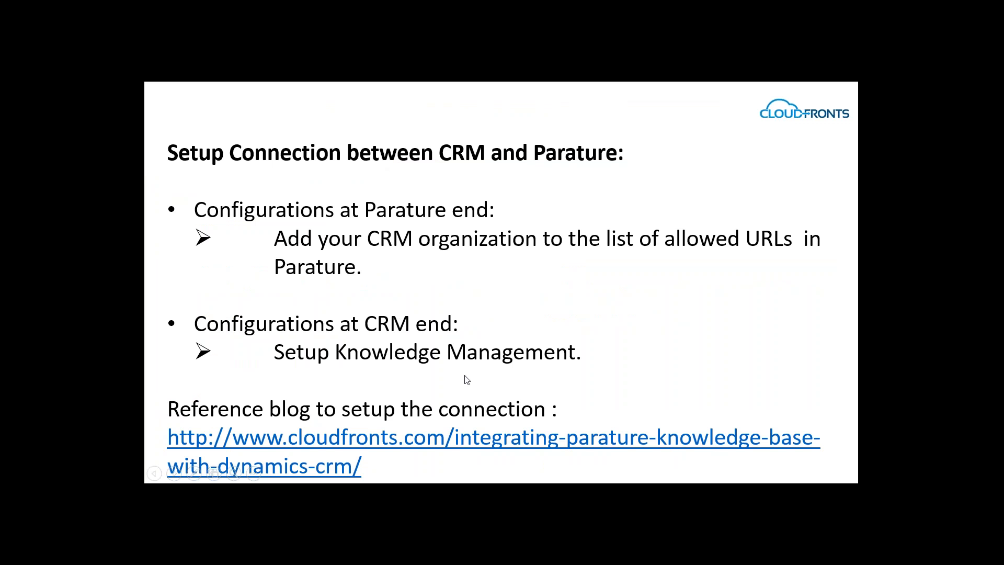
Advance to the slide on adding Knowledge Base articles in Parature.
key(Right)
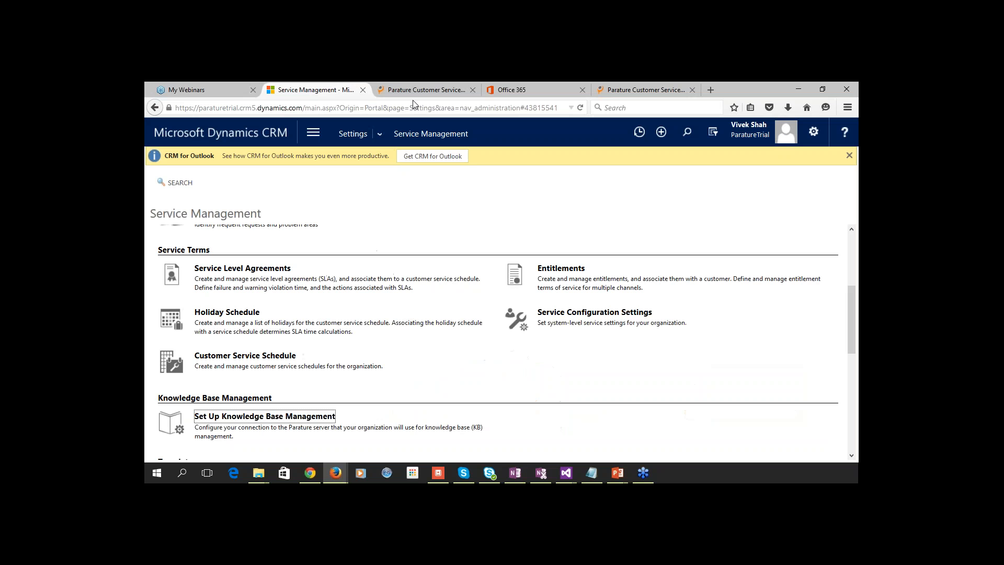
Go to Parature's Knowledgebase section and start a New Article.
click(415, 90)
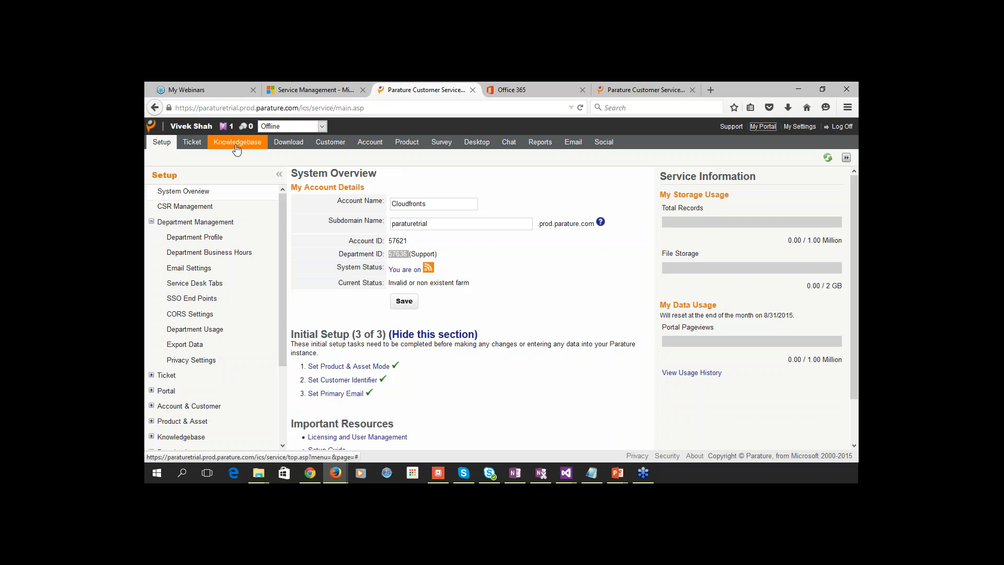
click(237, 148)
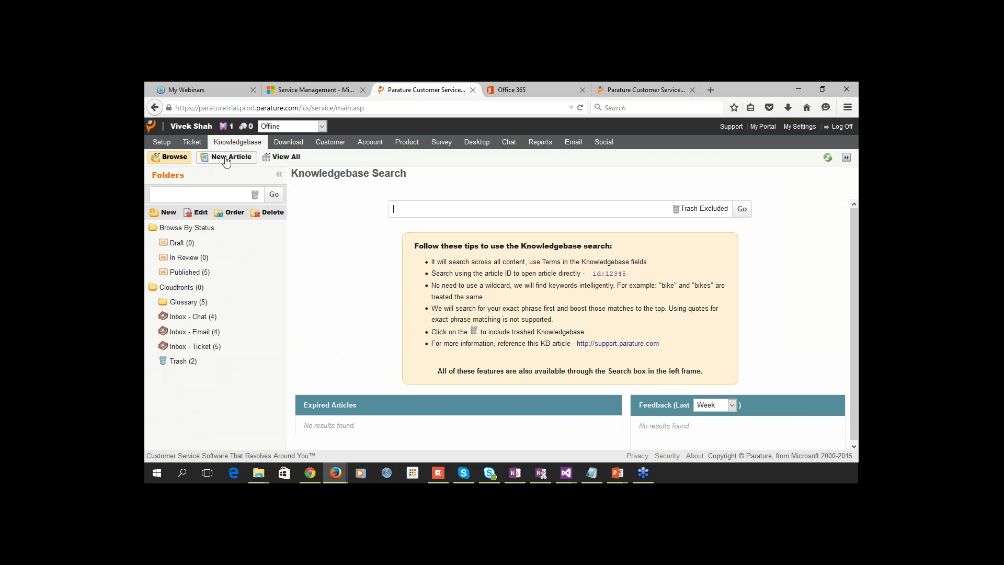
click(226, 159)
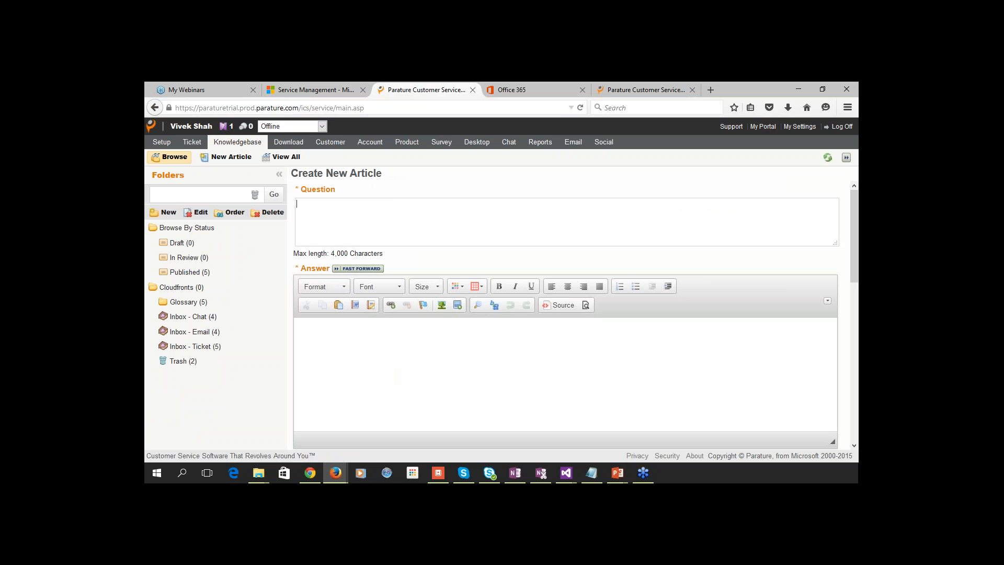
Enter the question 'Why my keyboard is not working' and answer 'Can you reboot the system and verify'.
text(W)
key(BackSpace)
text(W)
key(BackSpace)
text(Why my keyboard is not working?)
key(Tab)
key(Tab)
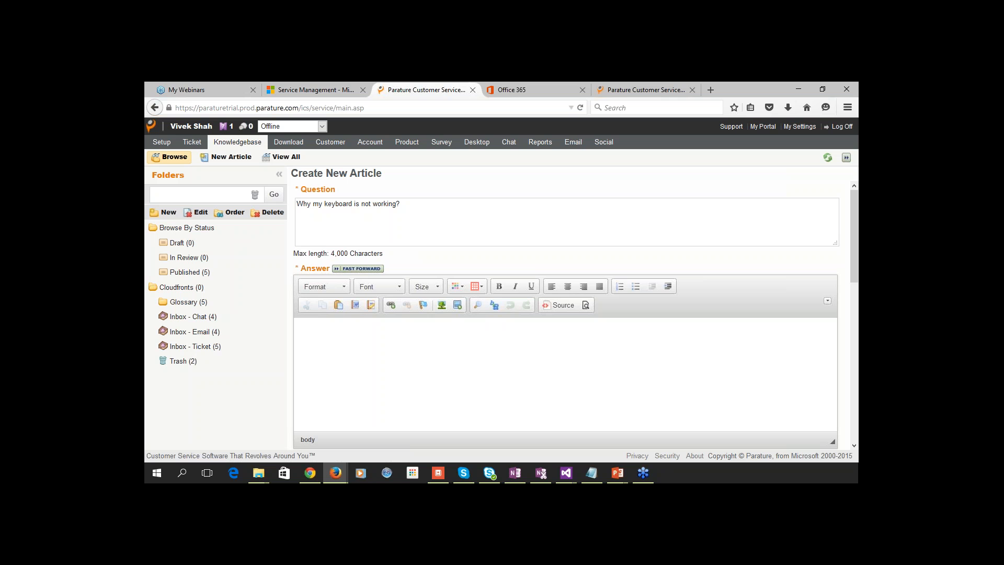
text(Can you reboot the system and verify)
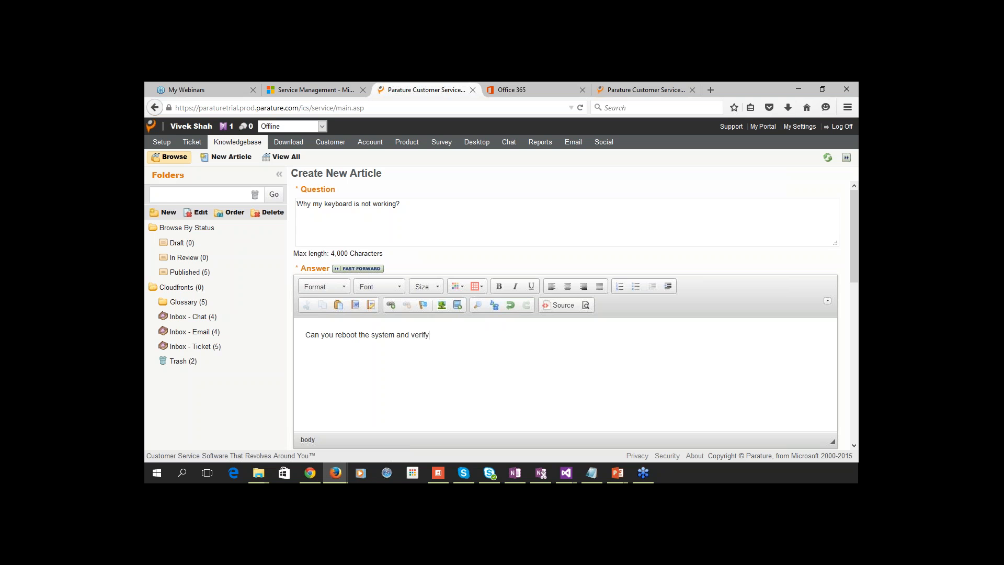
File the article in the Glossary folder with Premium permission and save it.
scroll(348, 347, down, 1)
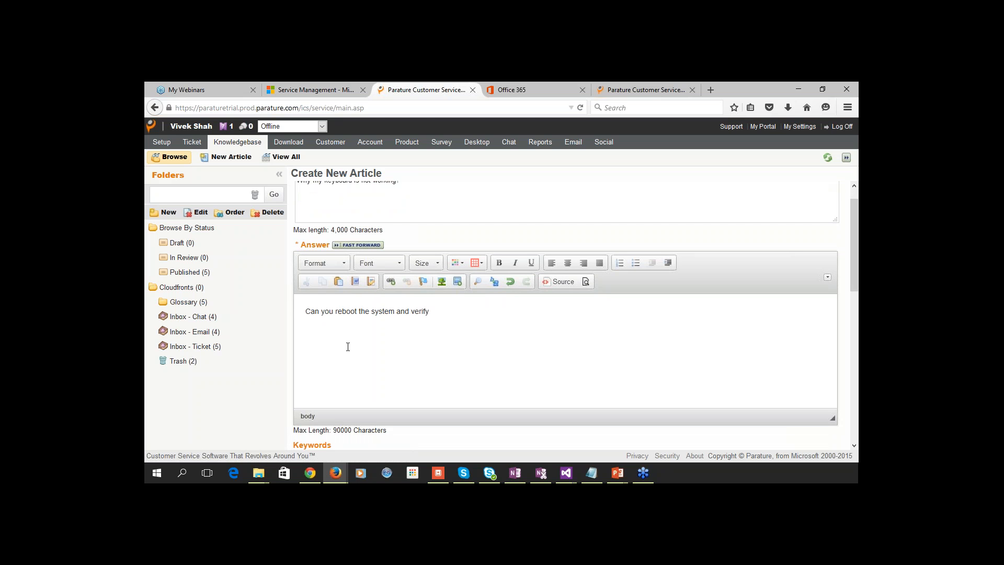
scroll(348, 347, down, 3)
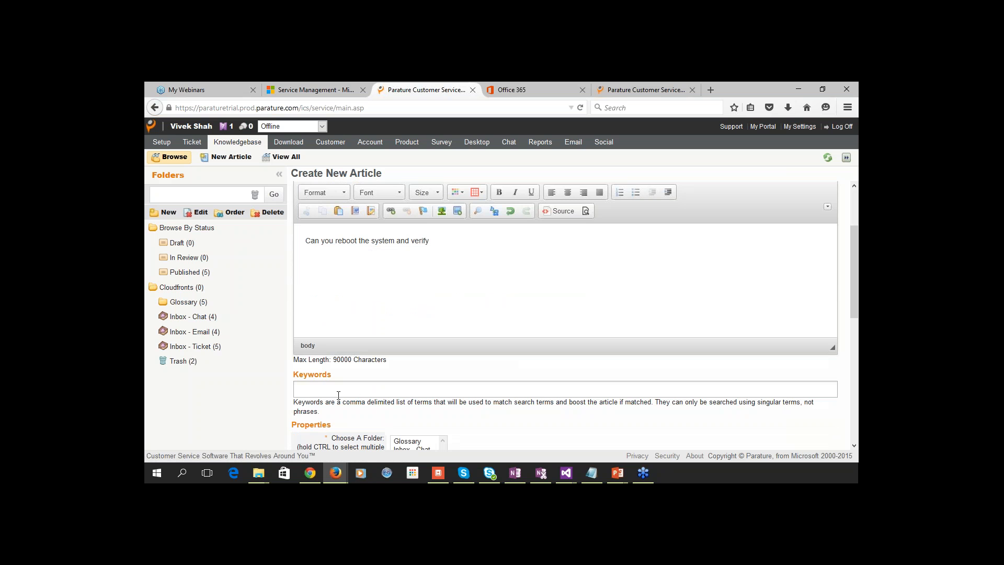
click(339, 392)
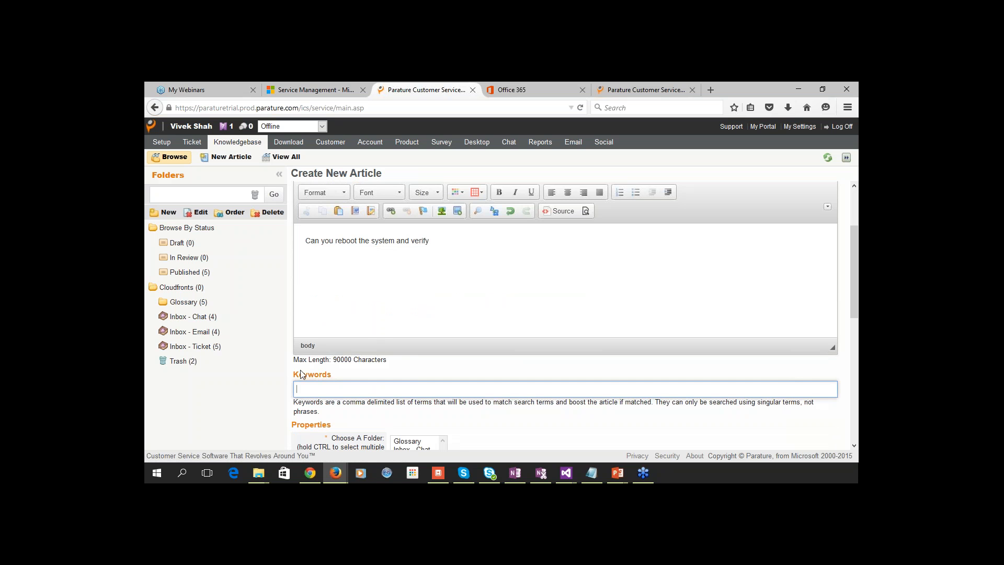
click(486, 424)
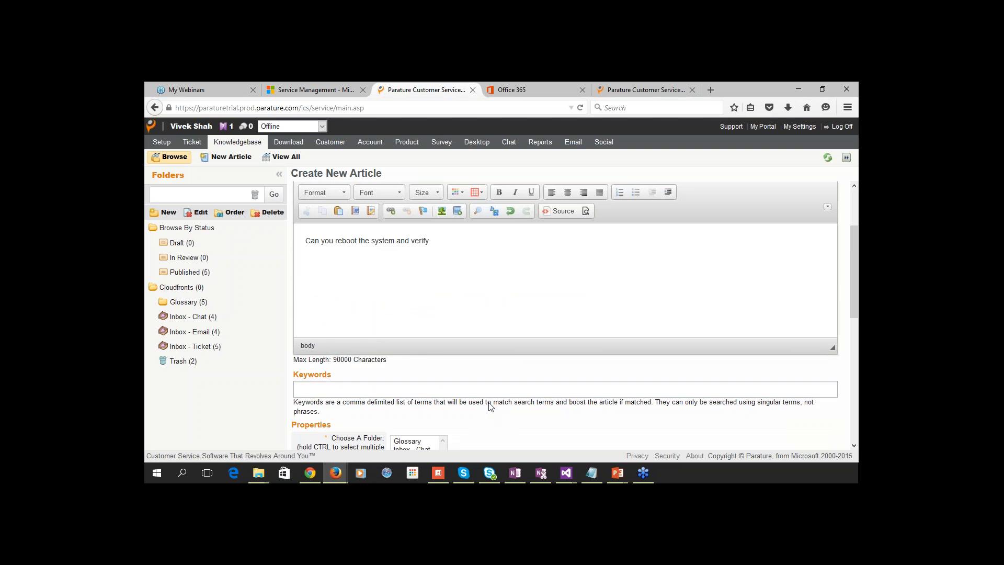
scroll(492, 407, down, 4)
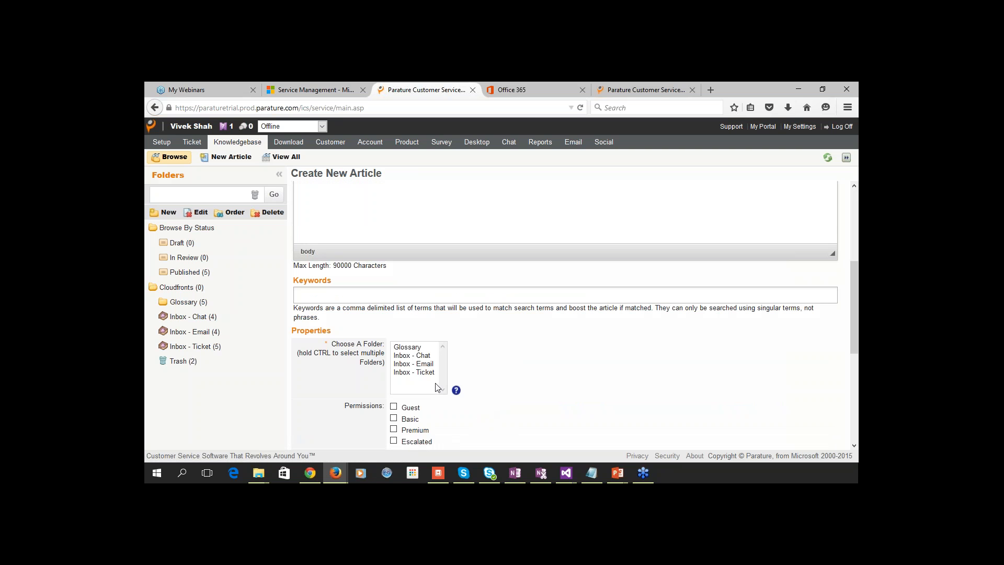
click(418, 348)
scroll(483, 403, down, 4)
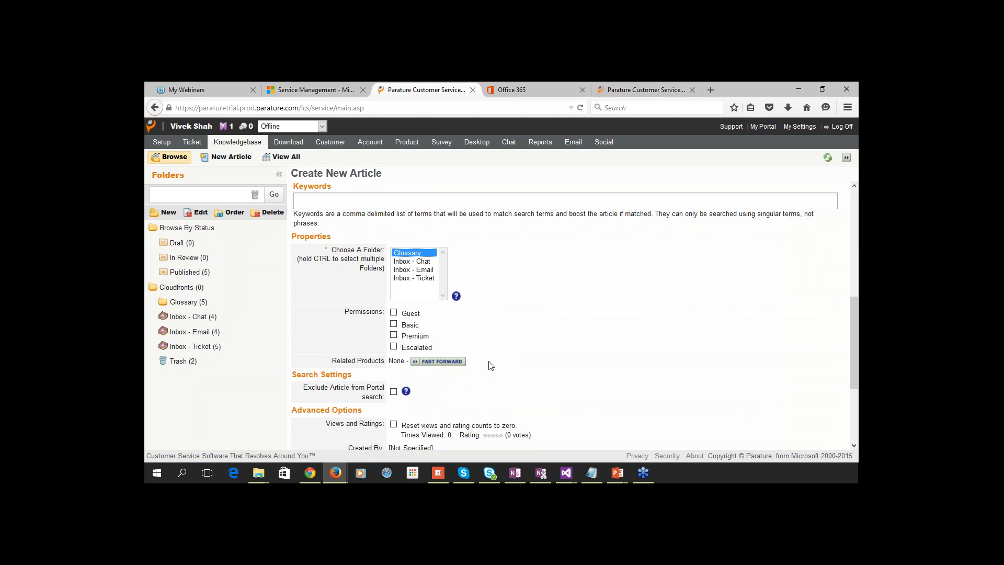
click(394, 336)
scroll(516, 376, down, 4)
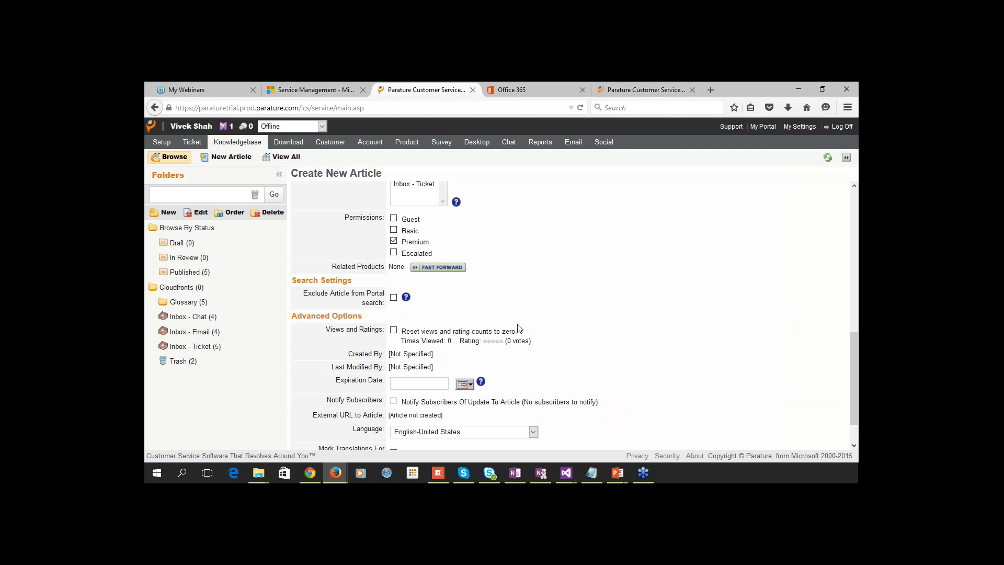
scroll(520, 328, down, 2)
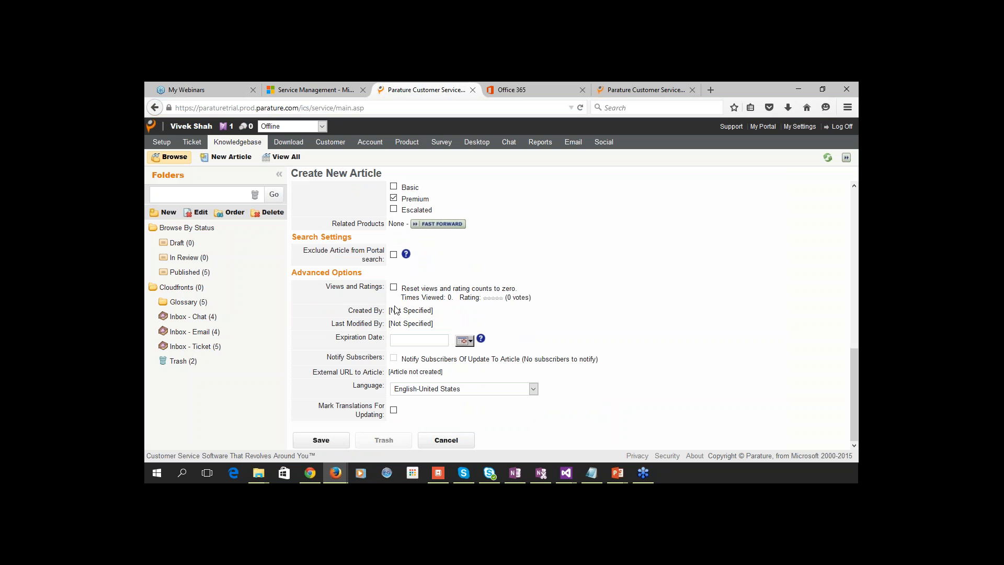
click(339, 444)
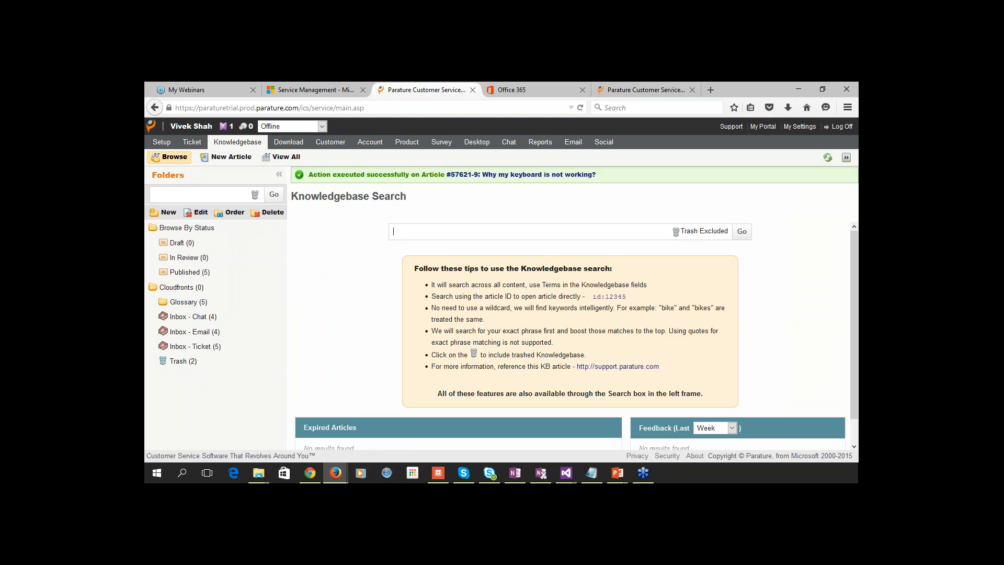
Send the draft article 'Why my keyboard is not working?' for review and check the In Review folder.
click(236, 145)
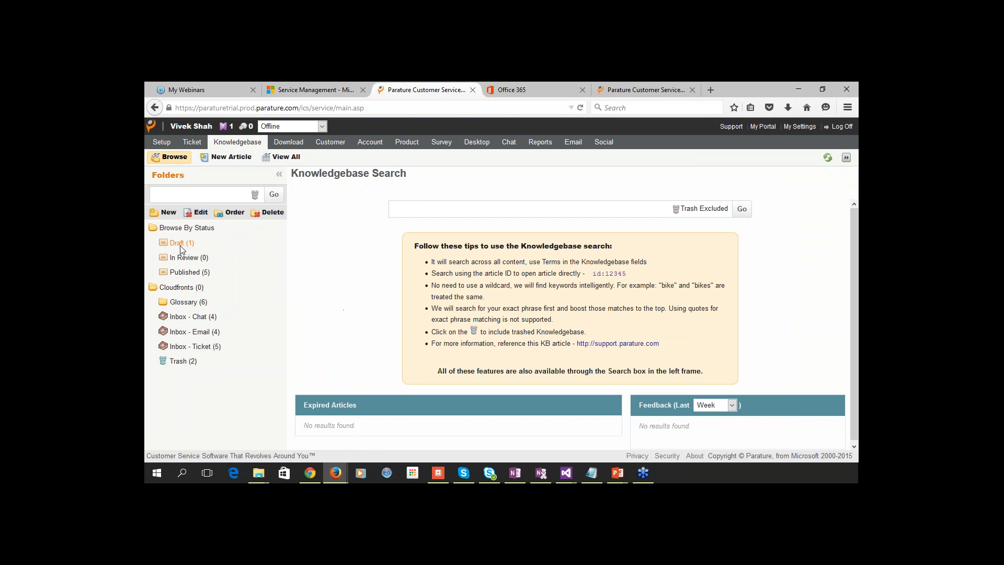
click(182, 244)
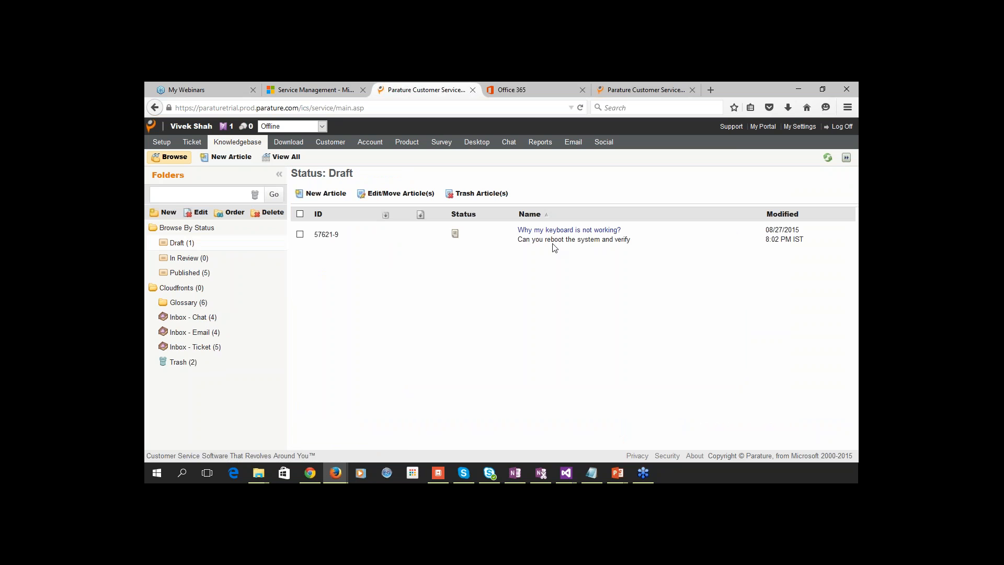
click(579, 233)
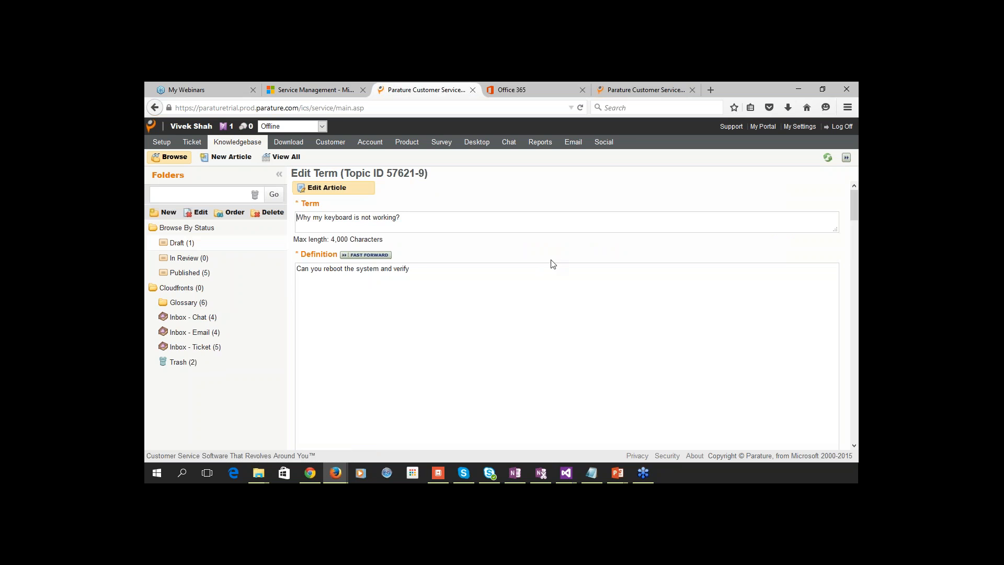
scroll(553, 264, down, 15)
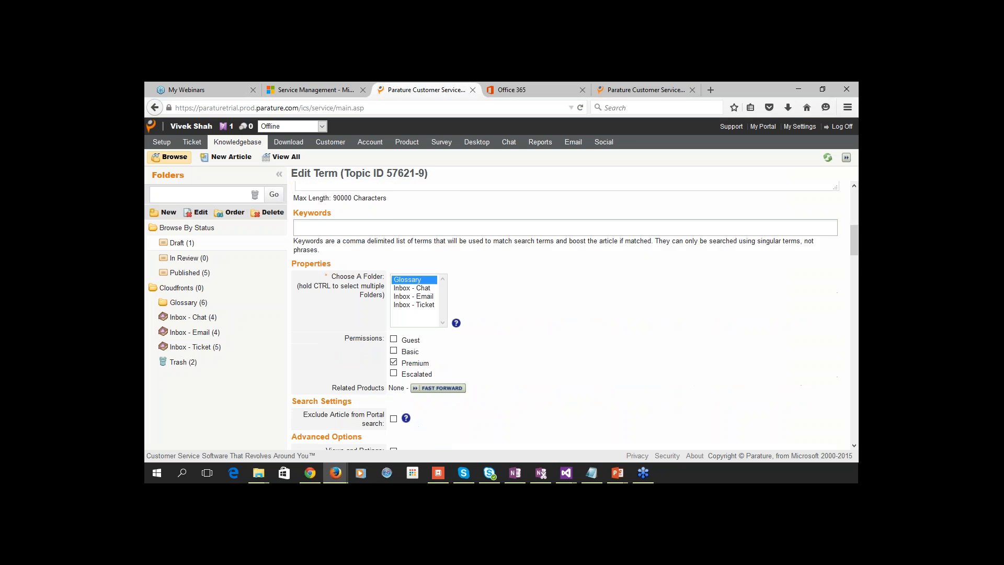
scroll(515, 324, down, 8)
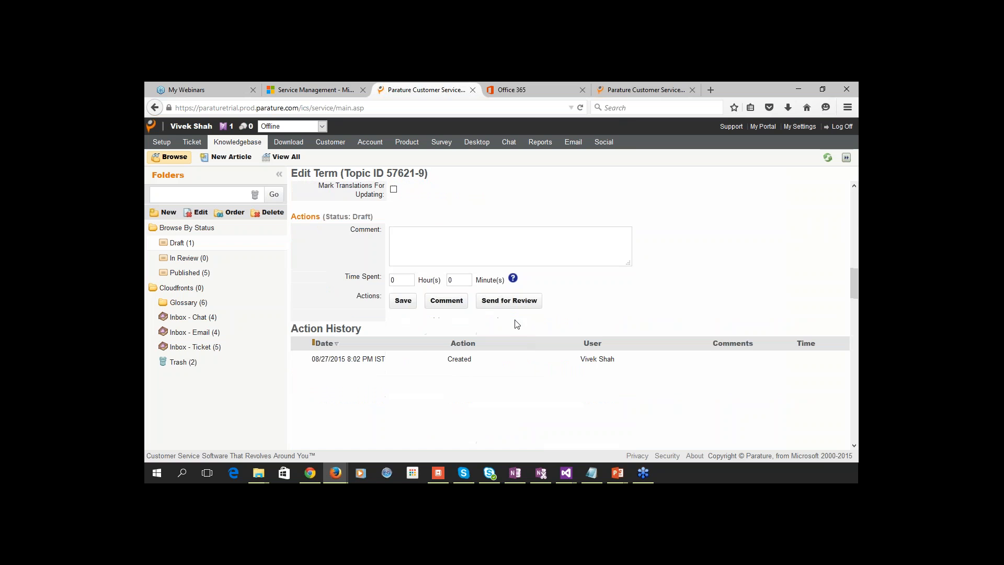
click(487, 305)
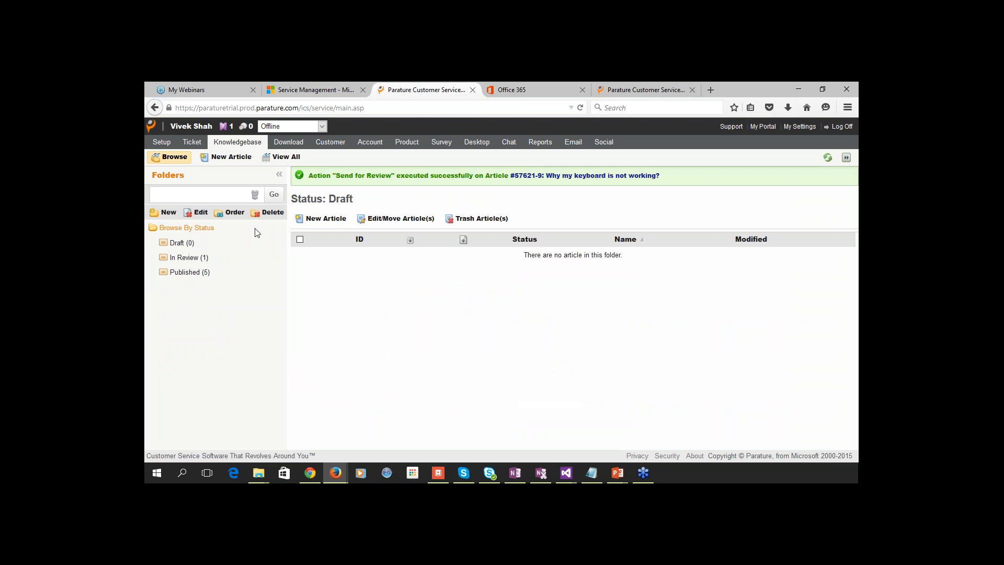
click(188, 259)
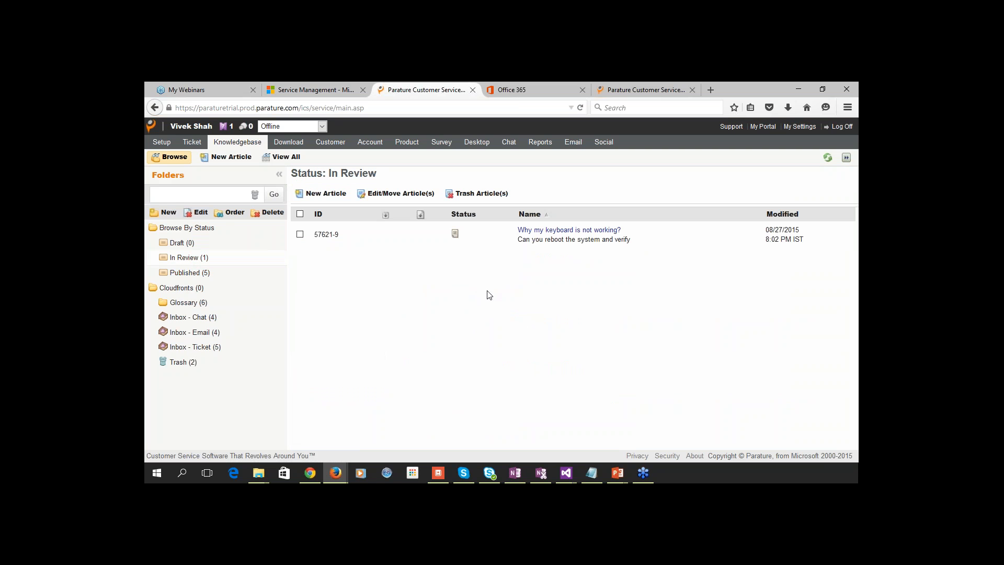
Publish the reviewed keyboard article, then switch to the Dynamics CRM browser tab.
click(535, 233)
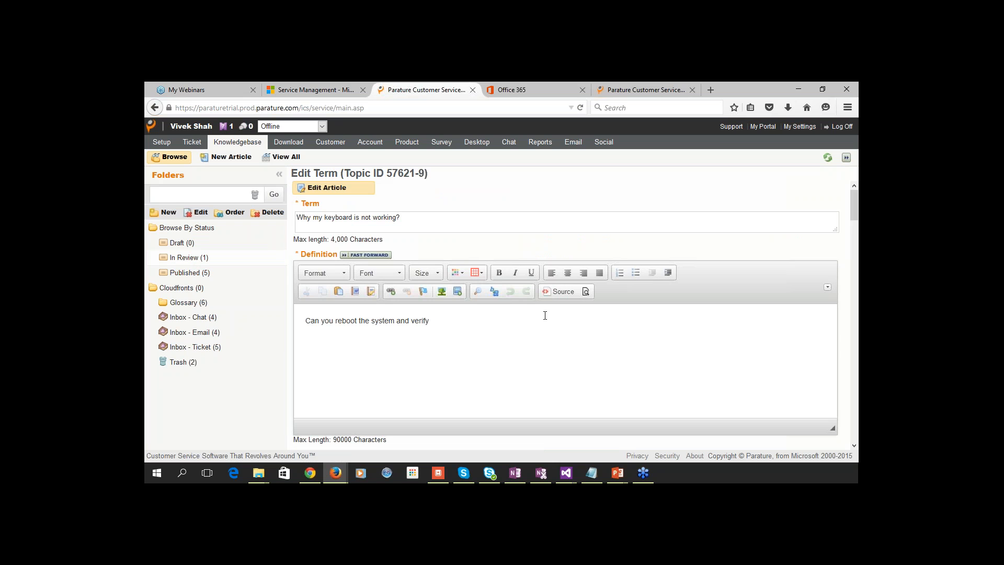
scroll(545, 315, down, 4)
scroll(473, 427, down, 4)
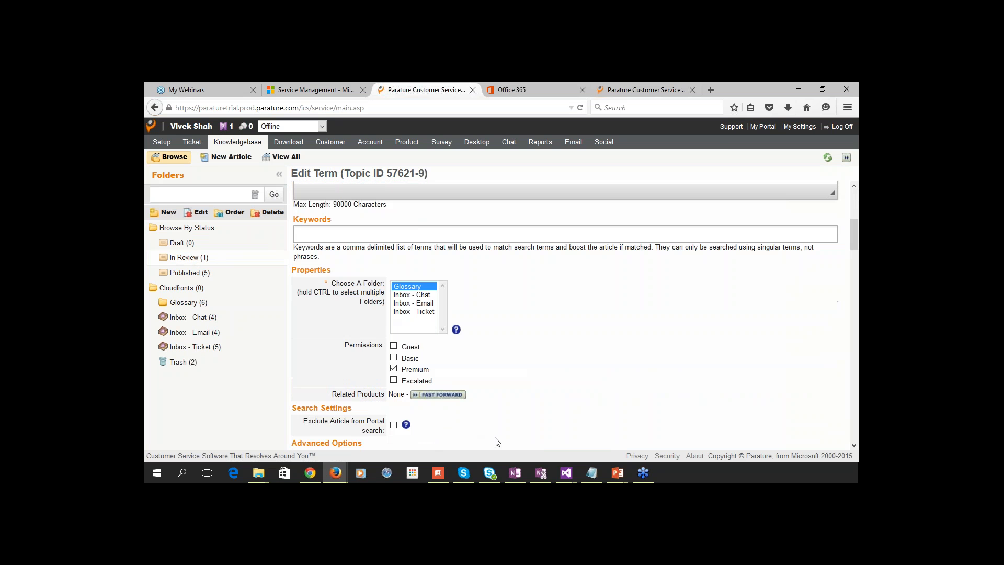
scroll(497, 442, down, 5)
click(502, 419)
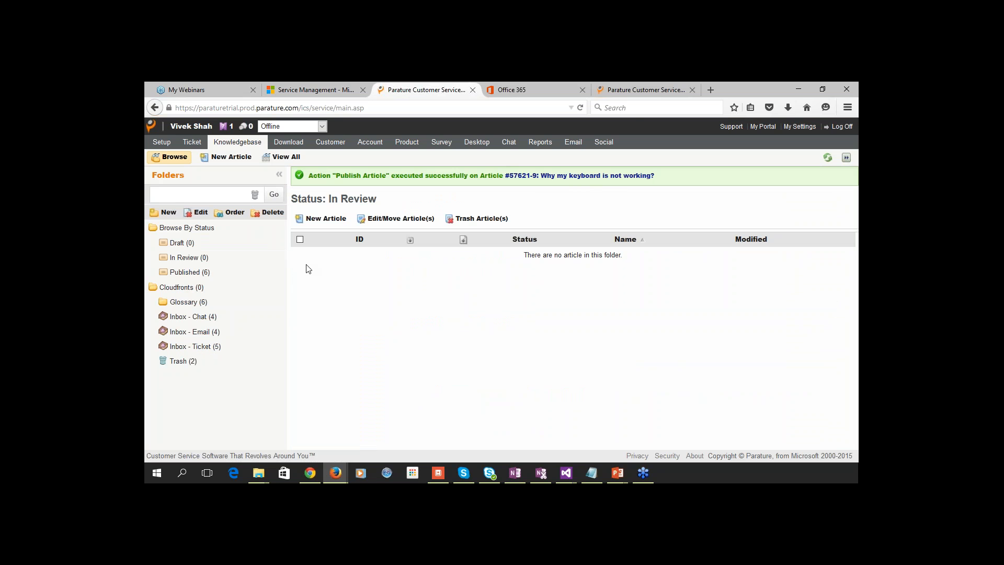
key(ctrl+shift+Tab)
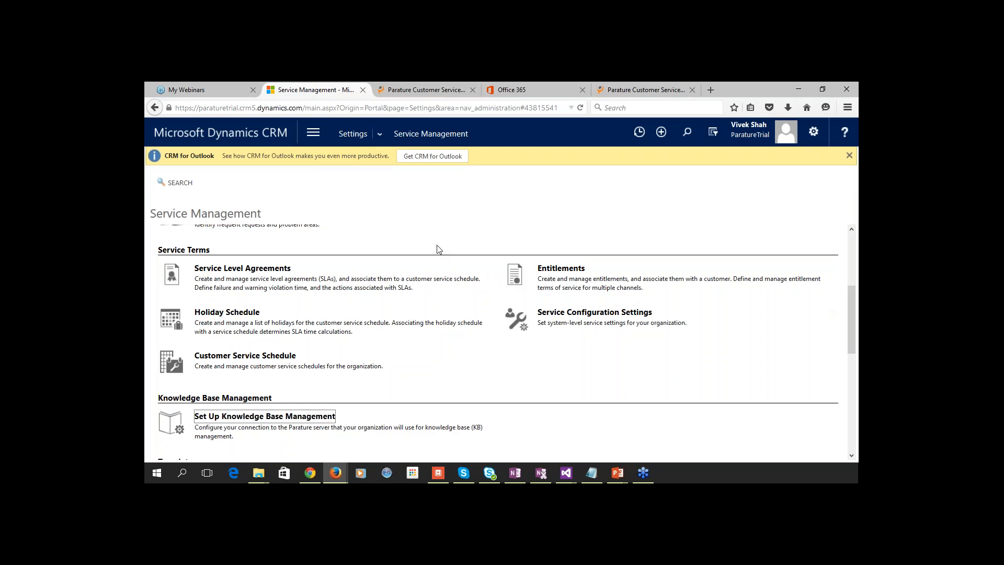
Go to Service > Cases and start a blank new case.
click(315, 137)
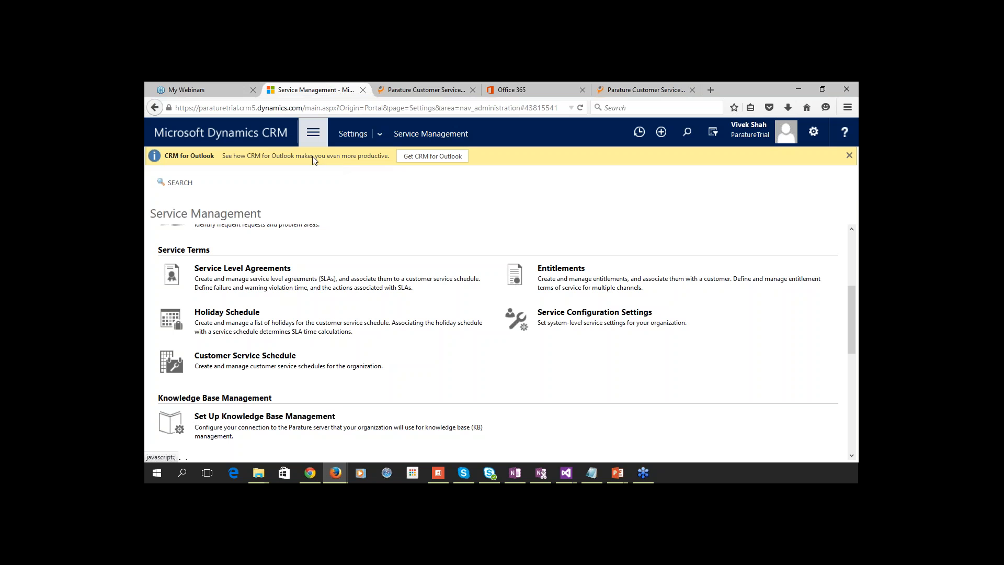
click(348, 197)
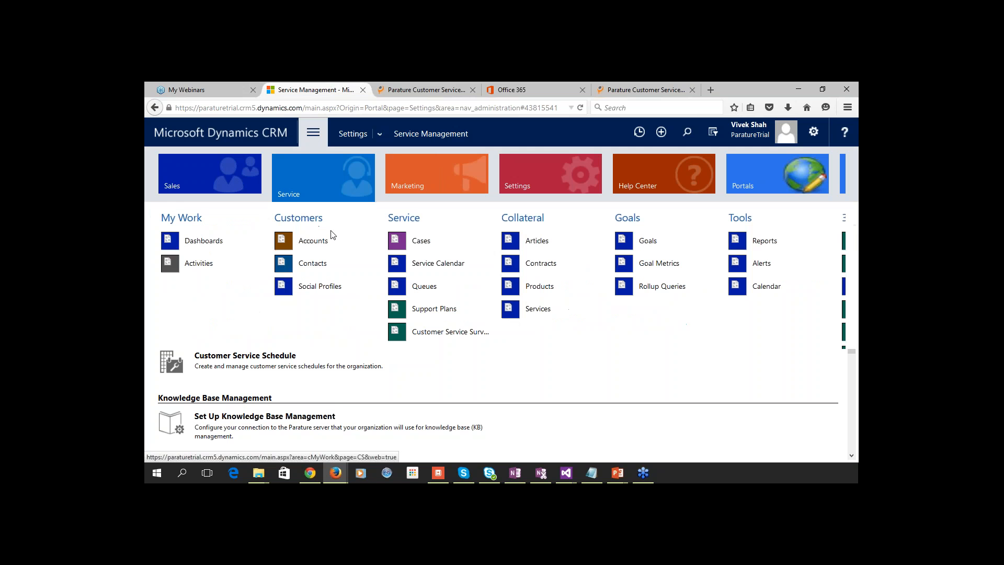
click(426, 240)
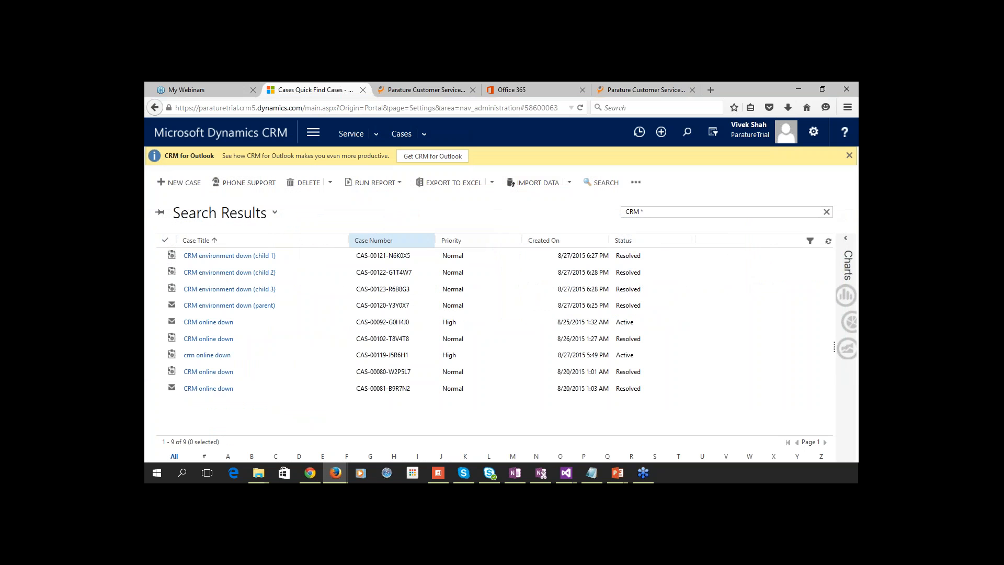
click(179, 183)
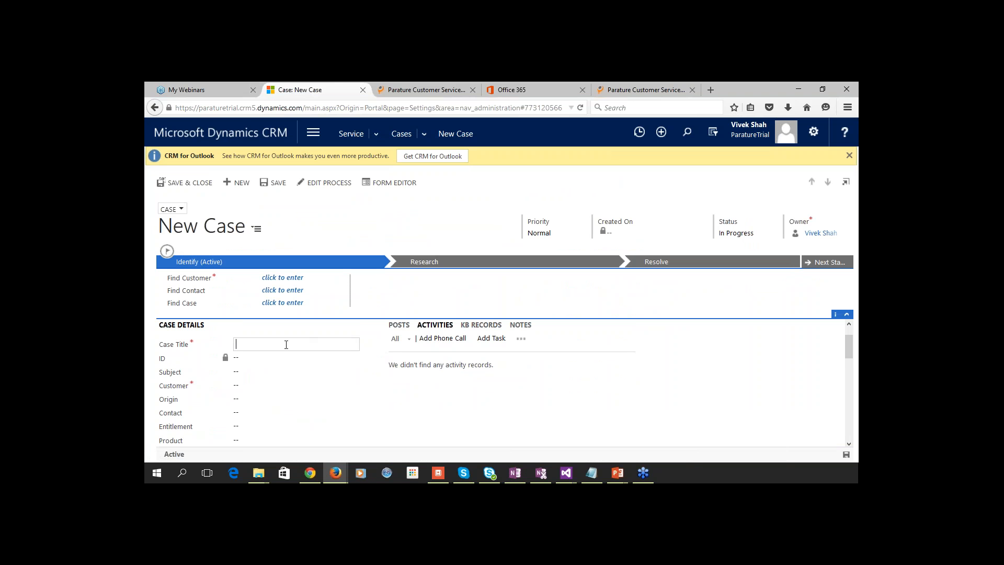
Title the case 'laptop not working', view its matching KB Records article, then advance the PowerPoint slide.
text(aptop not working)
key(Tab)
click(481, 325)
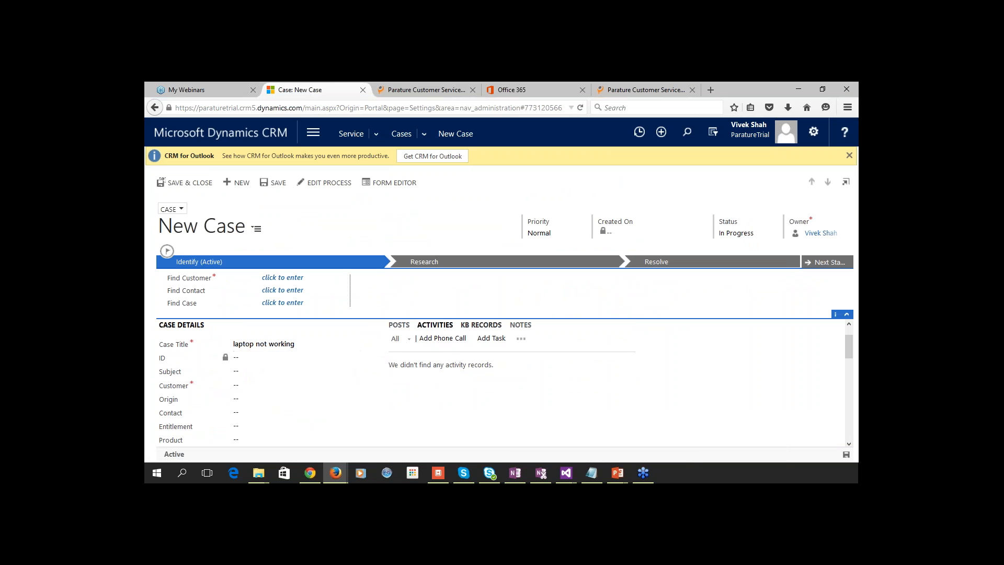
scroll(539, 414, down, 1)
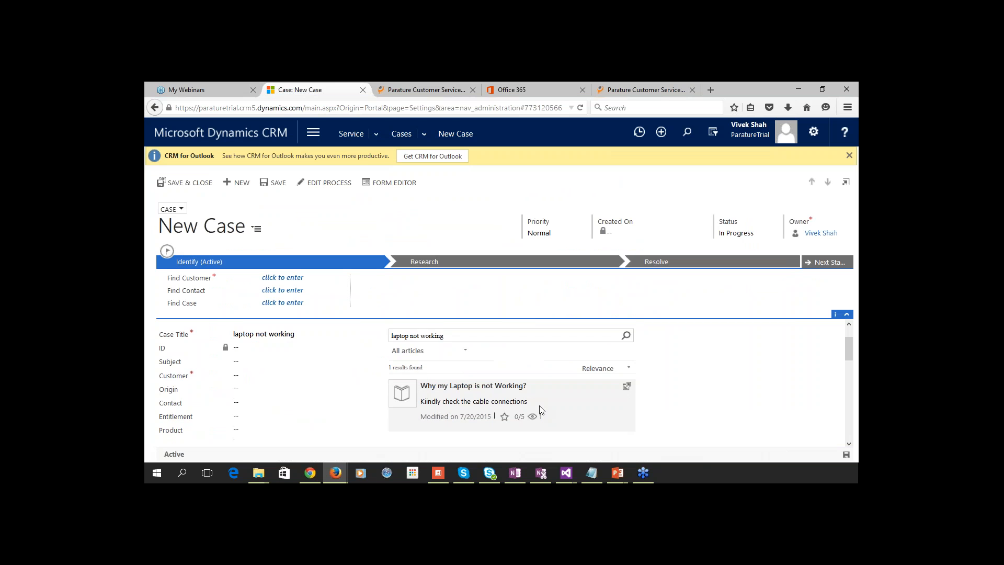
scroll(413, 403, up, 1)
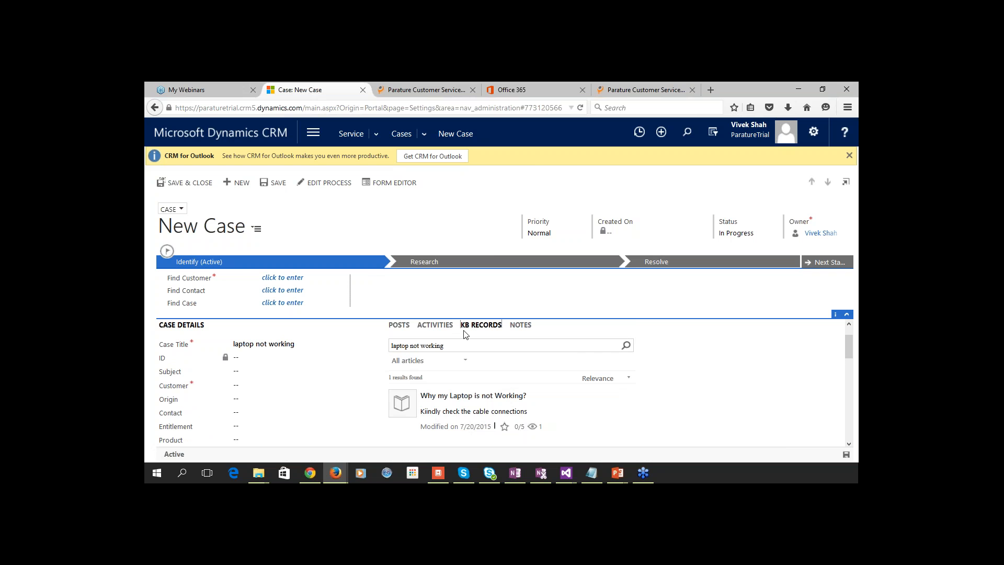
key(alt+Tab)
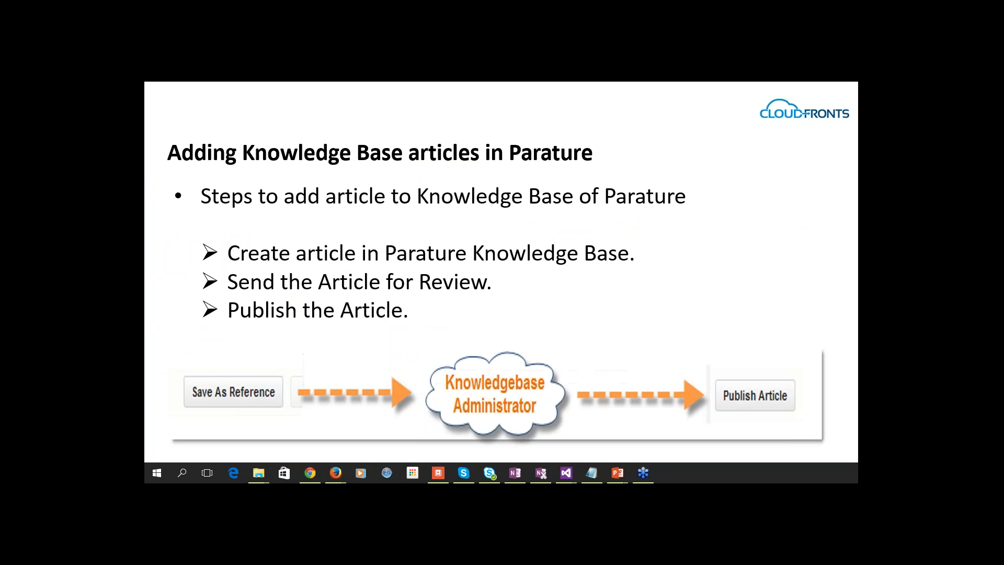
click(419, 275)
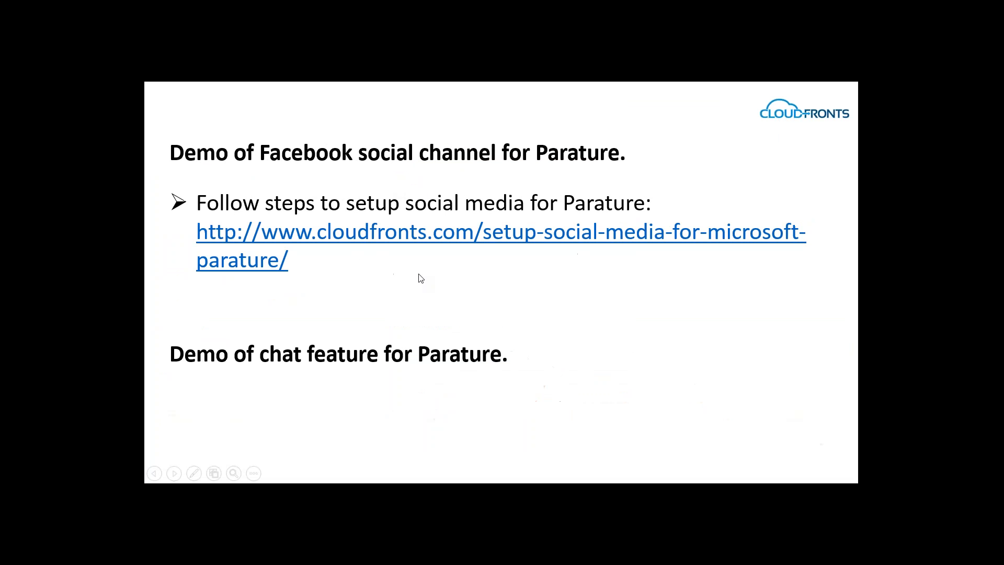
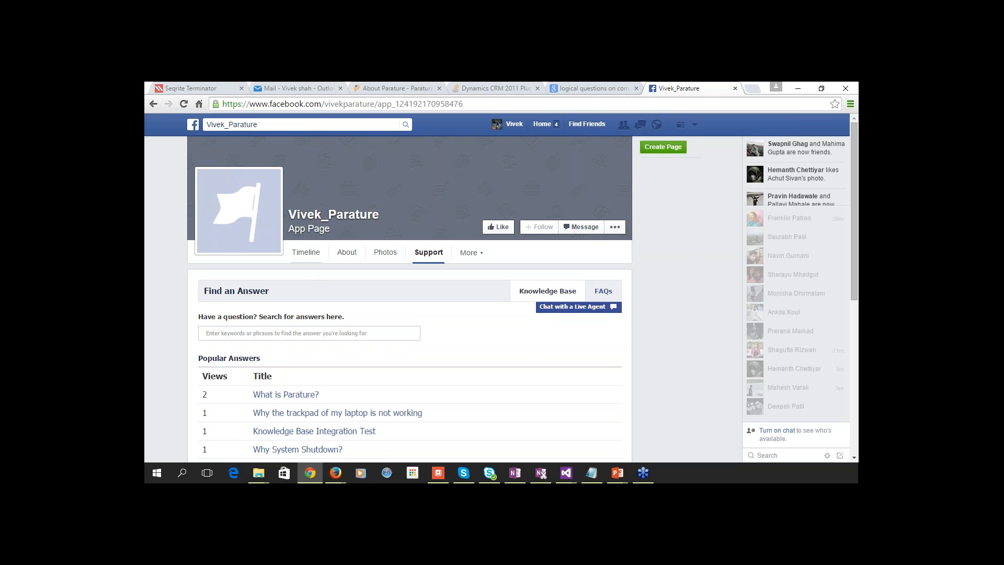
click(308, 253)
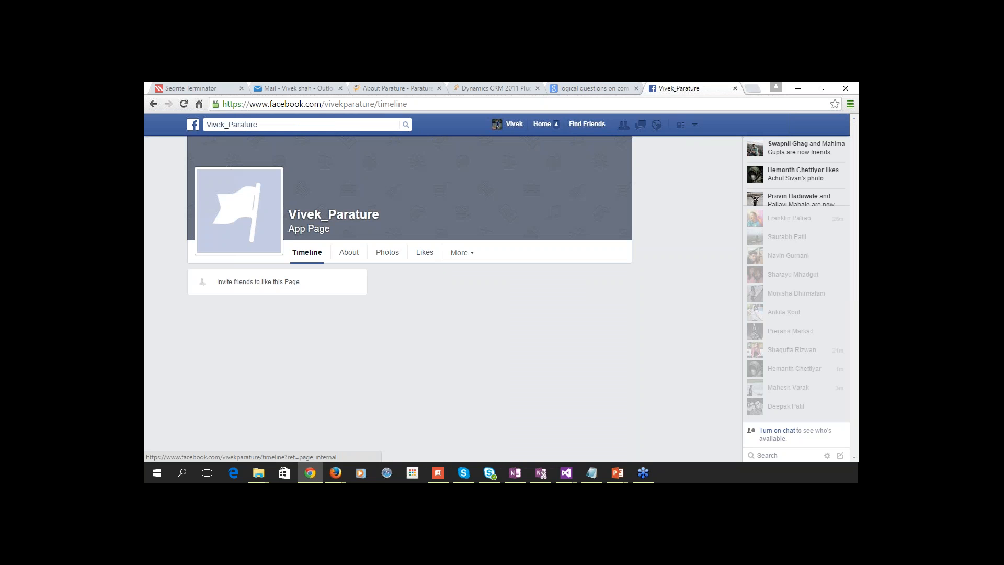
scroll(321, 337, down, 1)
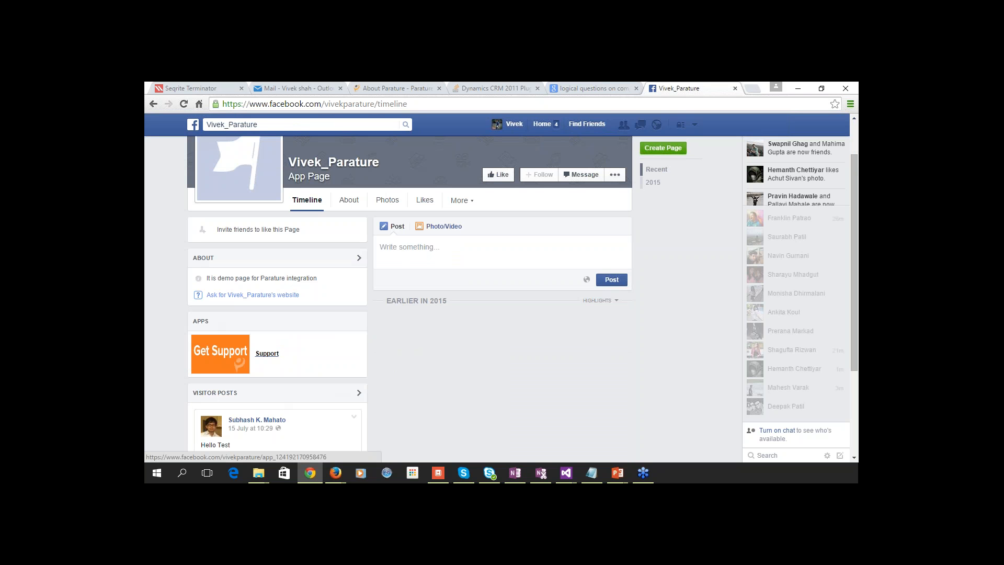
click(266, 354)
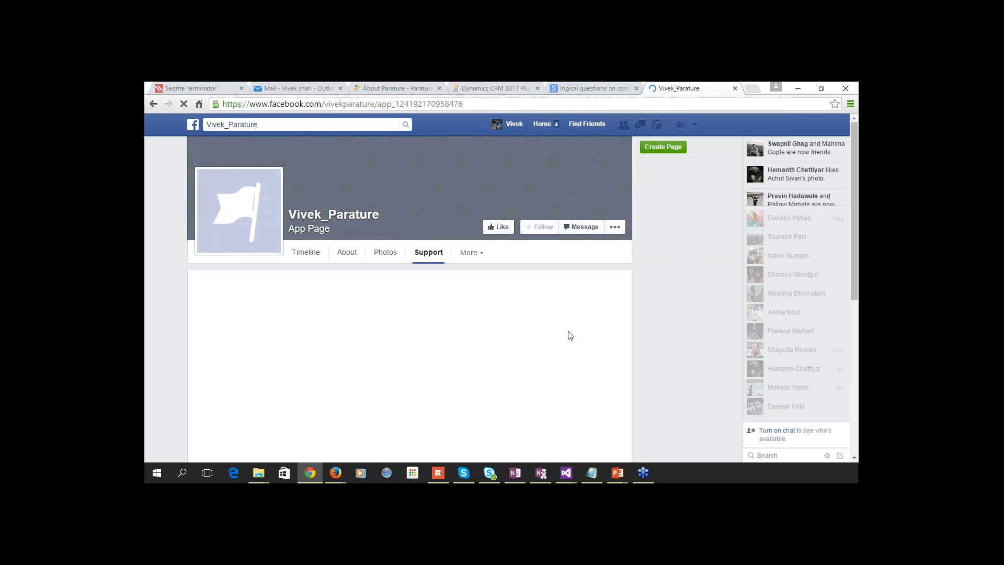
scroll(570, 336, down, 1)
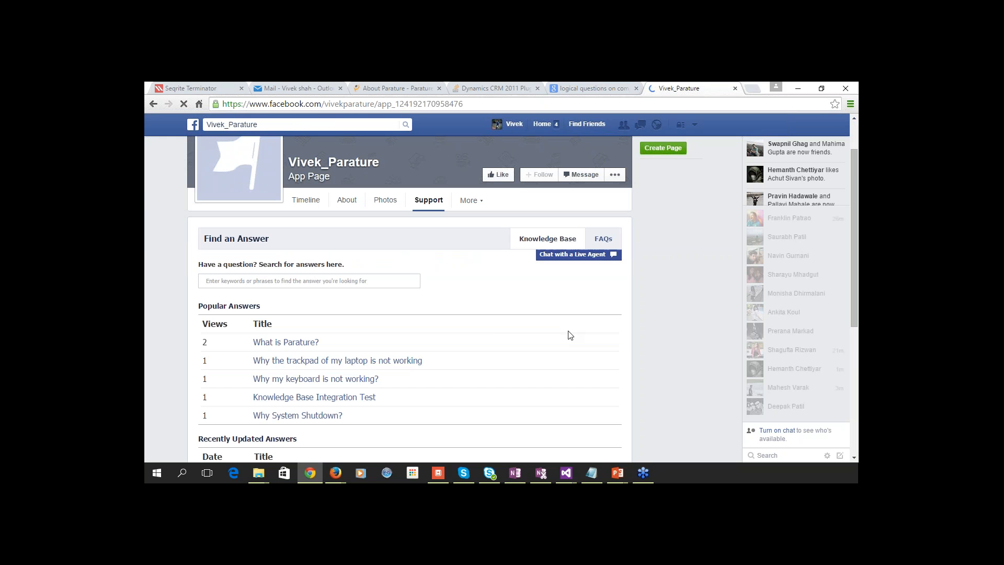
scroll(191, 348, down, 1)
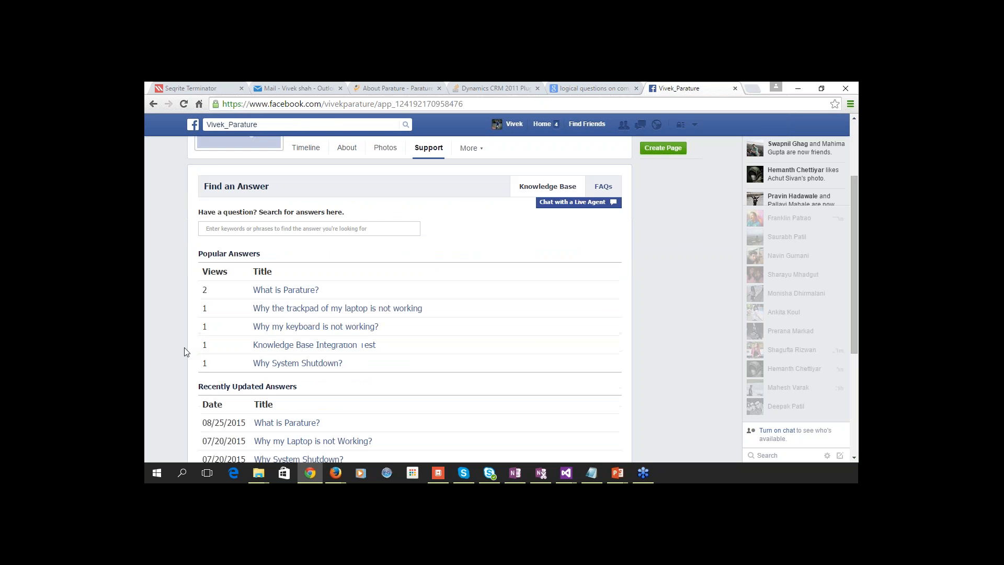
scroll(200, 341, down, 1)
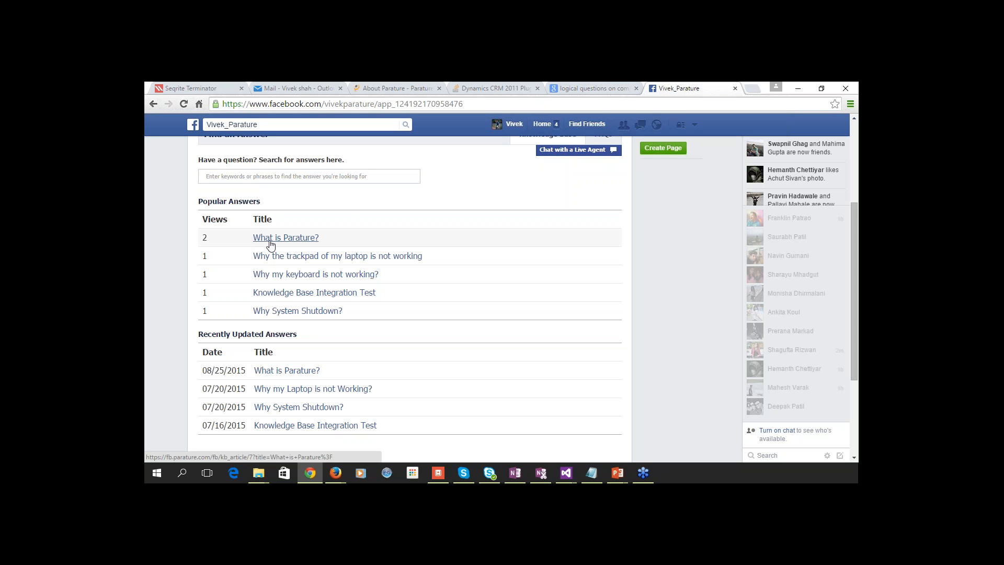
drag(198, 335, 306, 338)
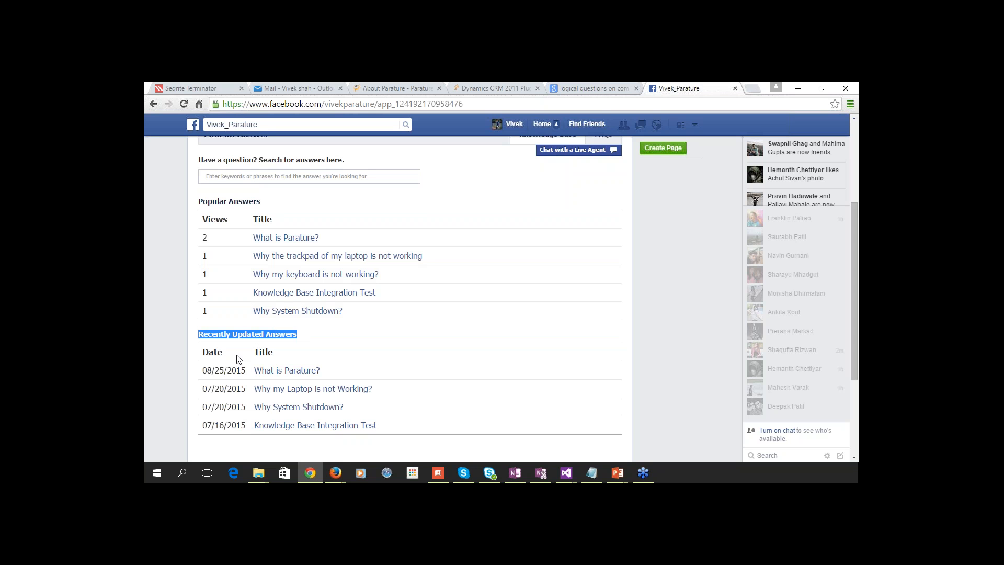
click(320, 347)
scroll(322, 345, up, 1)
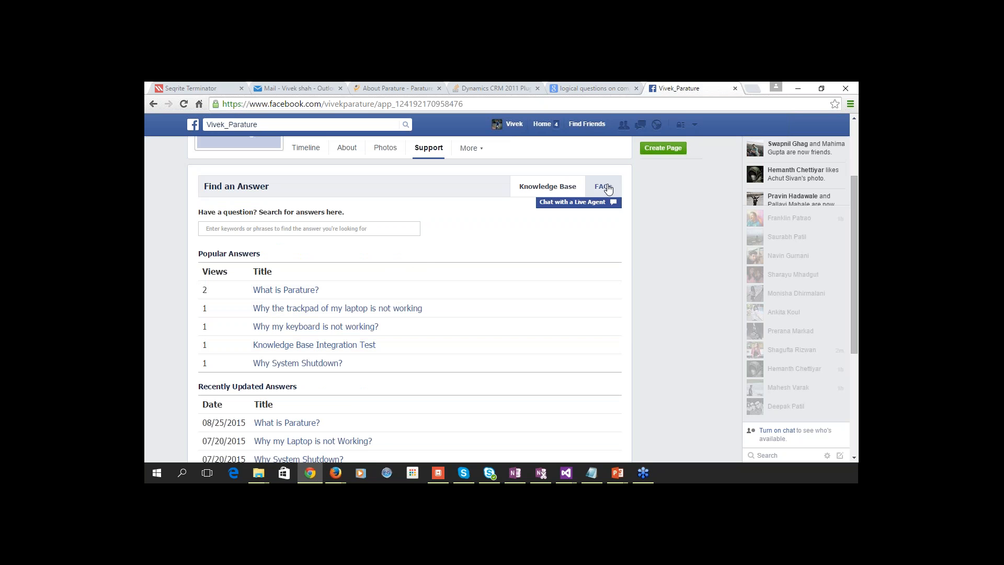
Fill the Ask a Question form: summary 'Why my OS is crashing?', OS-hanging details, High priority.
click(262, 308)
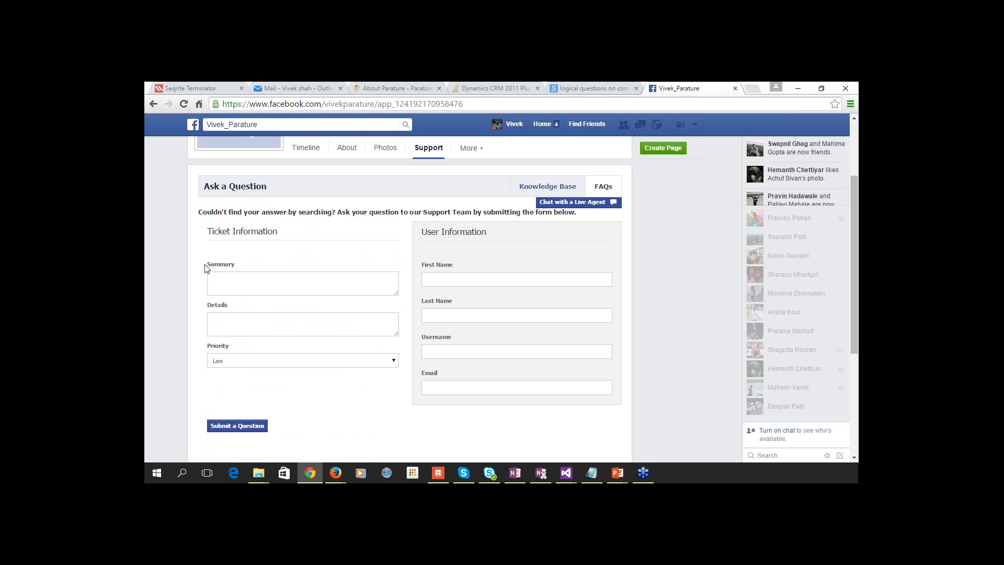
click(242, 285)
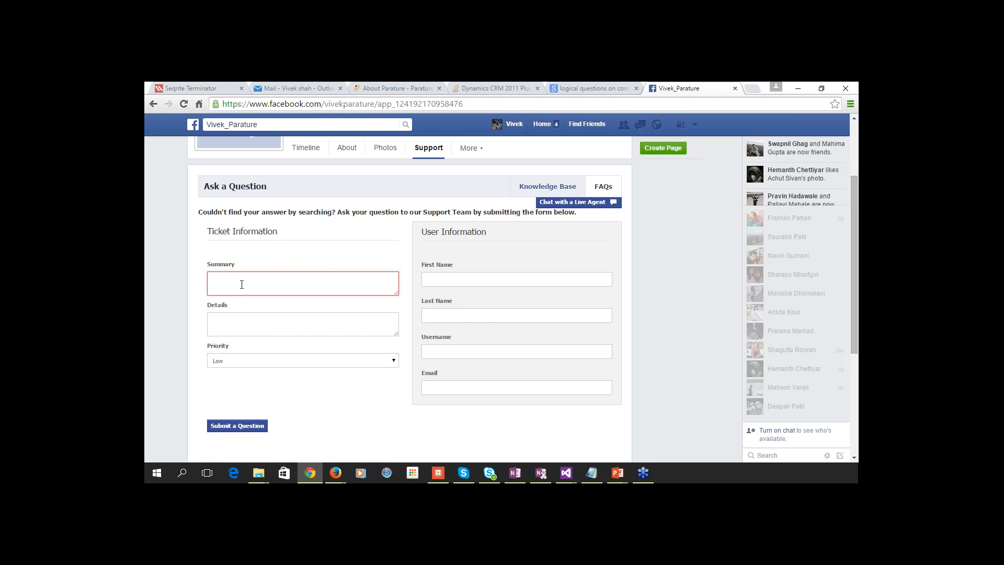
text(Why)
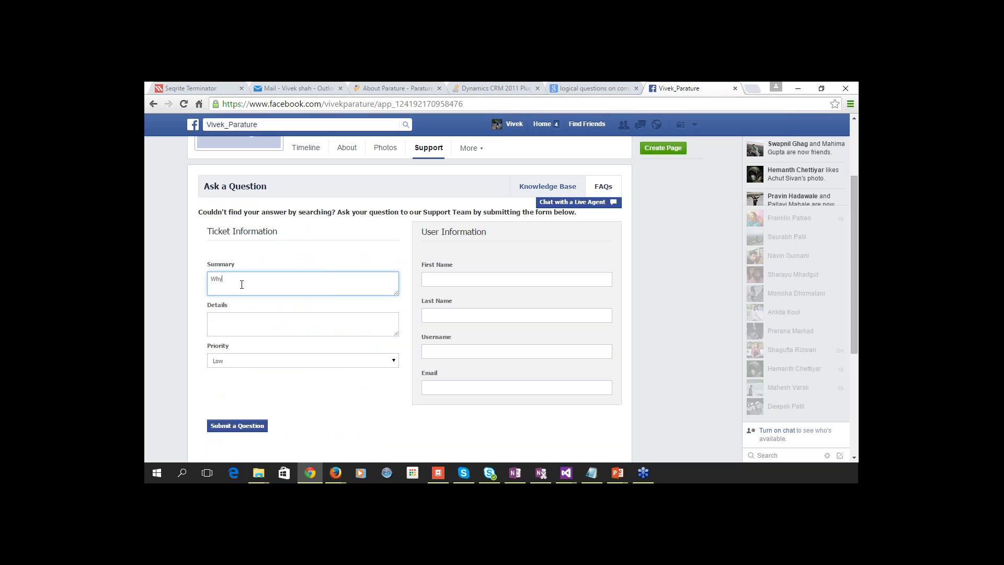
text( my OS is cr)
text(ashing)
text(My OS is)
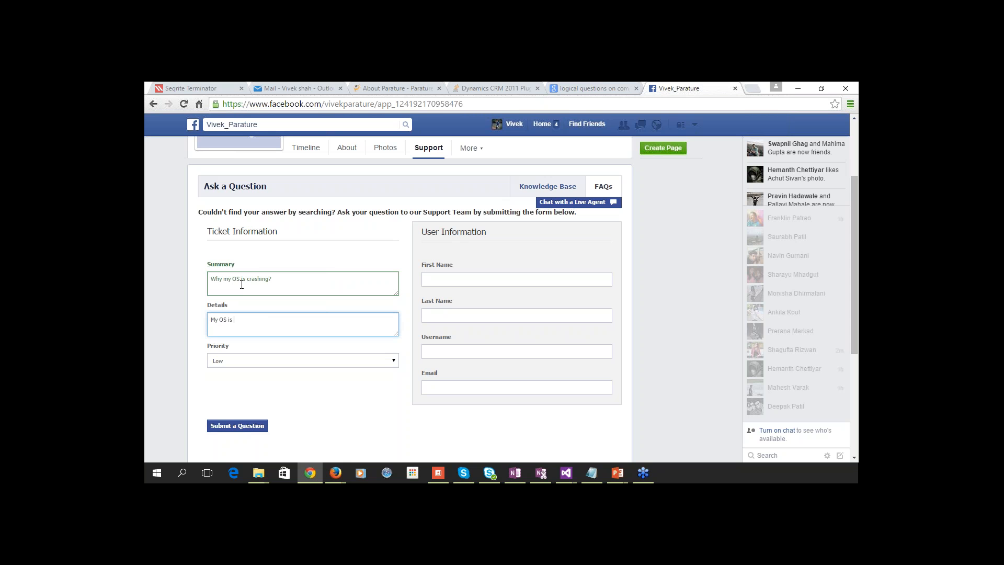
text( getting hanged. I am not able to work.)
click(231, 364)
click(225, 380)
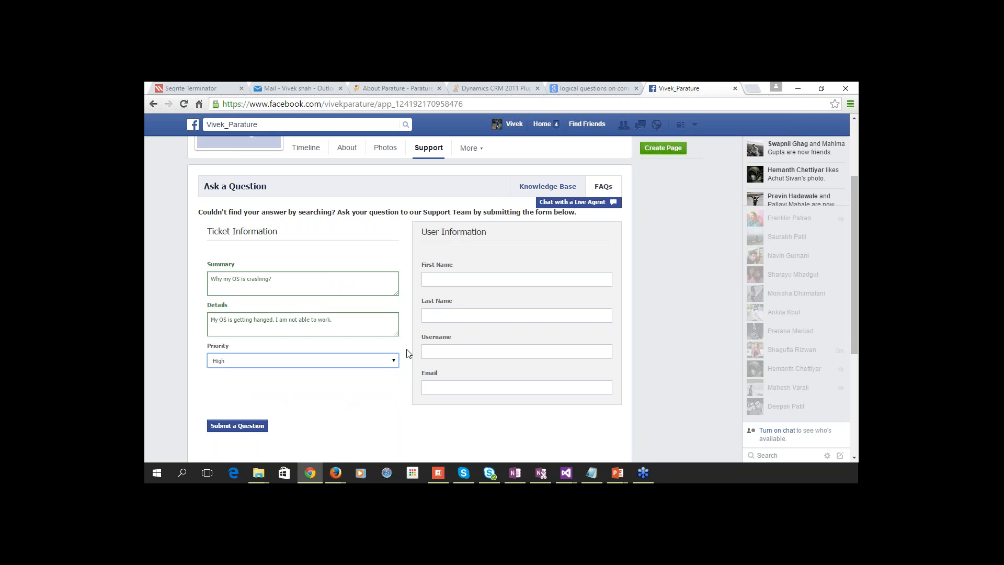
click(234, 400)
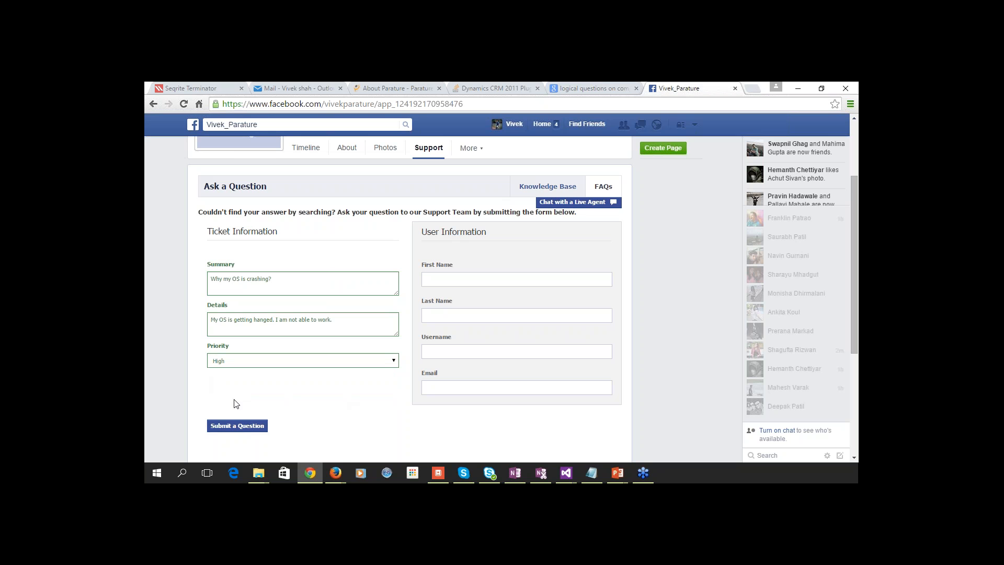
Enter the customer's first name, last name, username and e-mail address in the question form.
key(Tab)
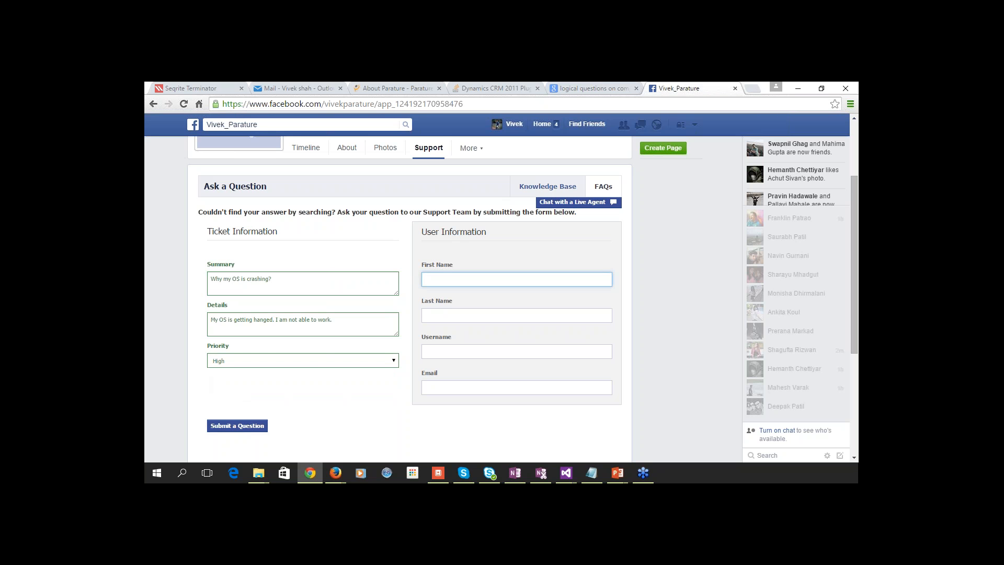
text(John)
key(BackSpace)
key(BackSpace)
key(Tab)
text(Snow)
key(Tab)
text(jsnow)
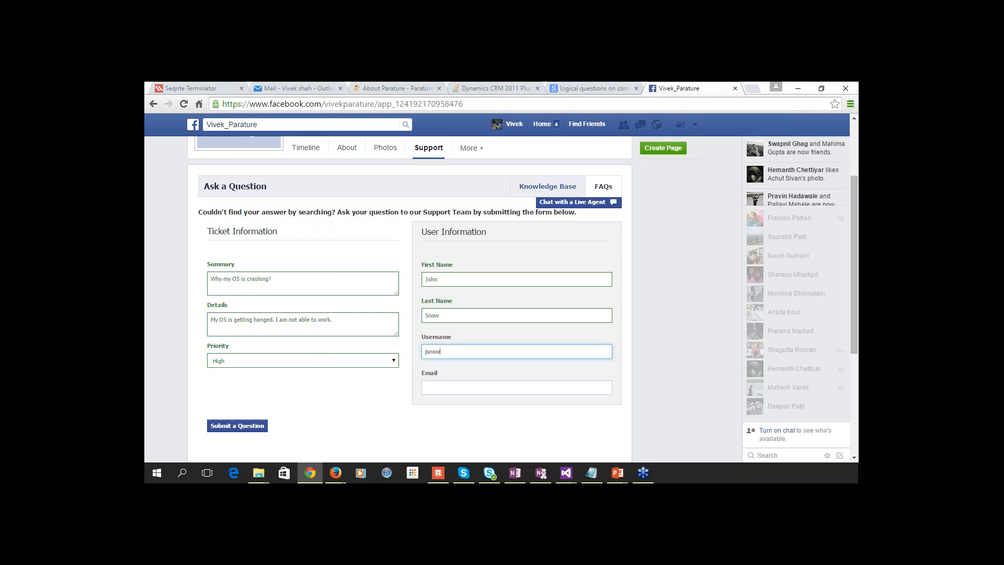
key(Tab)
text(jsnow@)
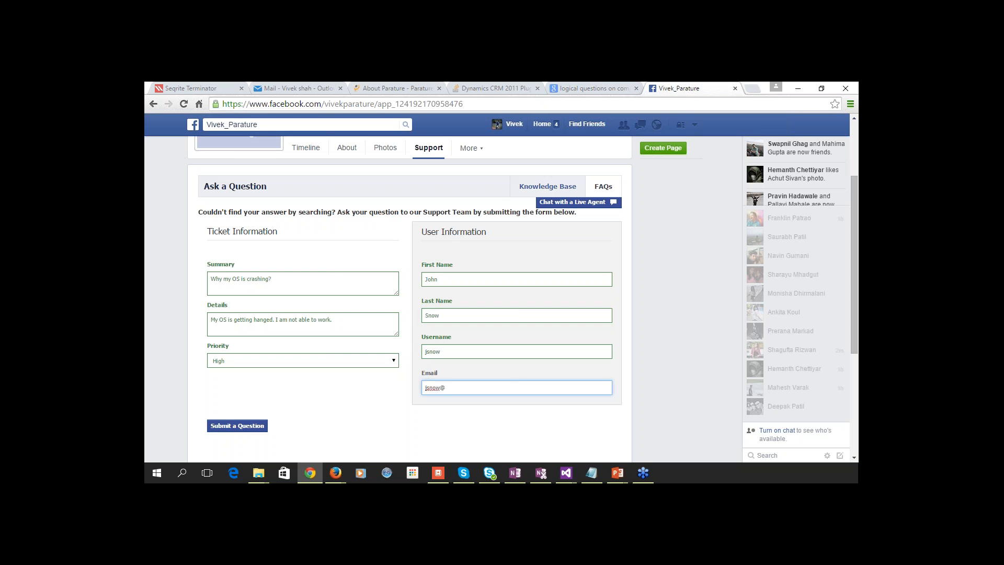
text(someone.com)
Validate the contact fields and submit the question as a support ticket.
click(441, 351)
click(458, 389)
click(357, 401)
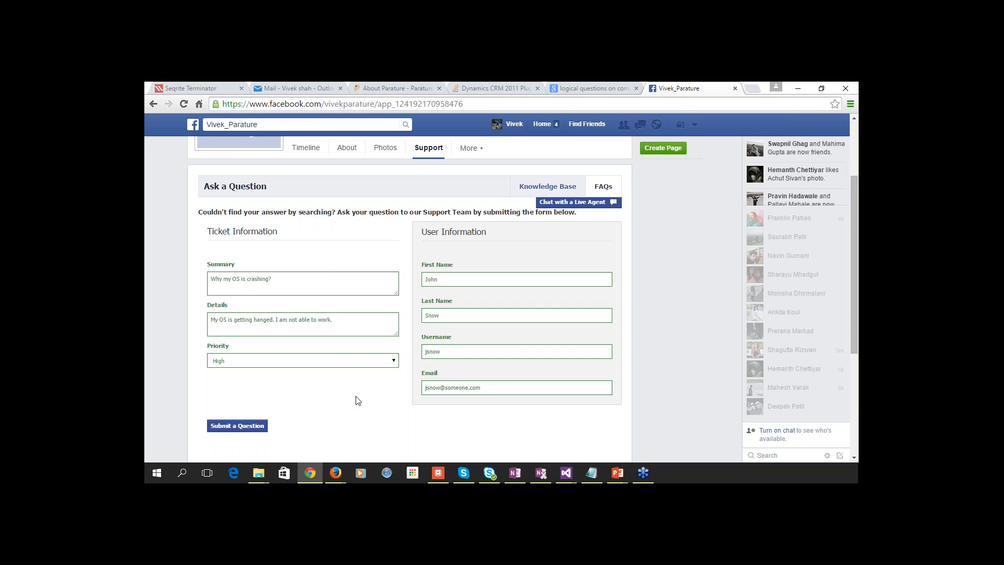
click(246, 426)
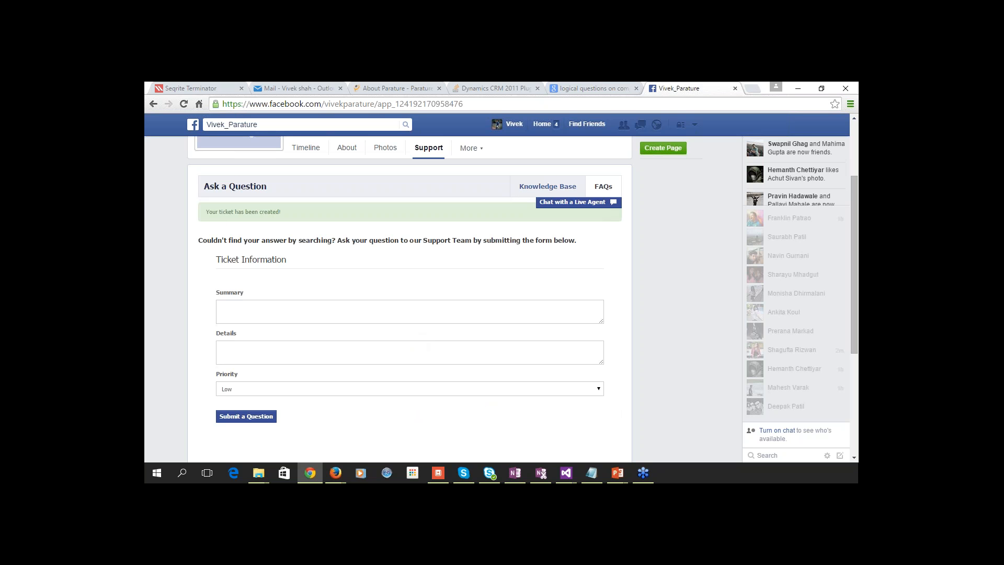
key(alt+Tab)
key(alt+Tab)
Open new ticket 57621-1017 'Why my OS is crashing?' in Parature, then return to Facebook Support.
click(413, 90)
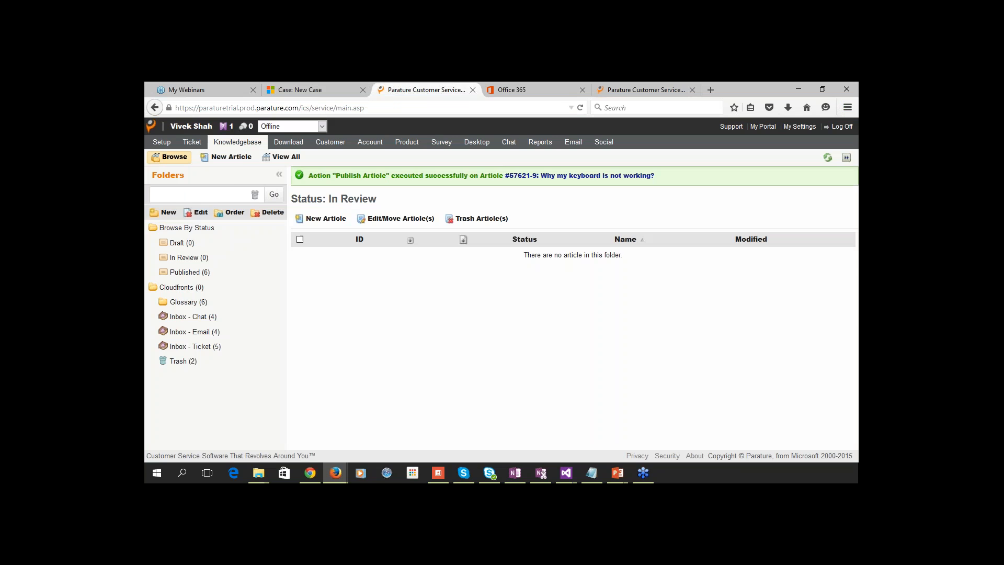
click(191, 141)
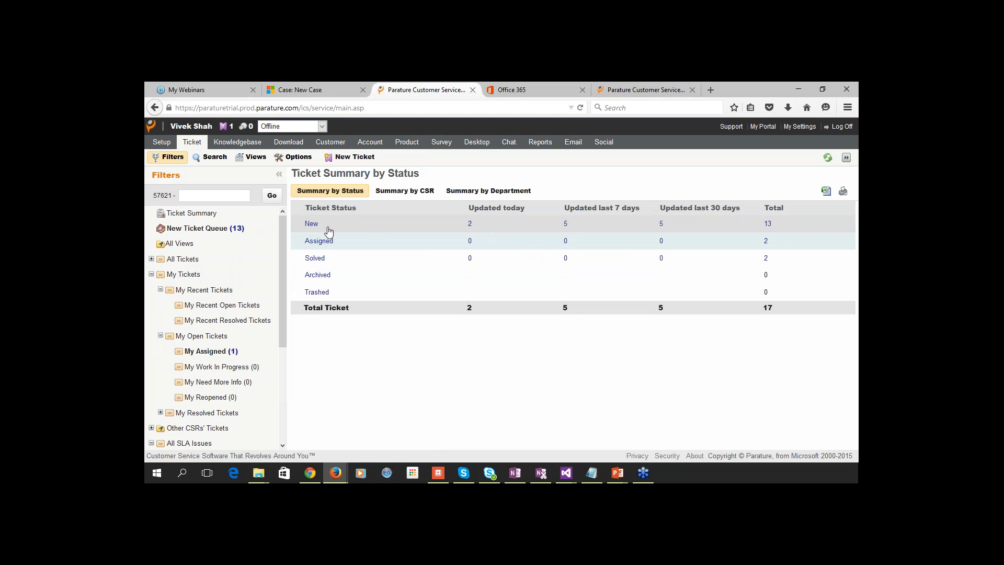
click(312, 224)
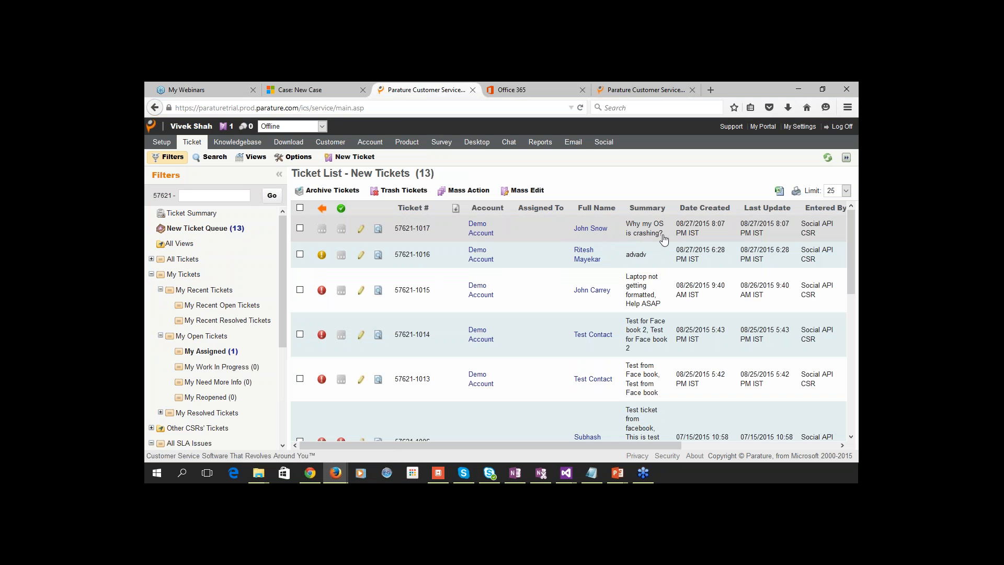
click(527, 234)
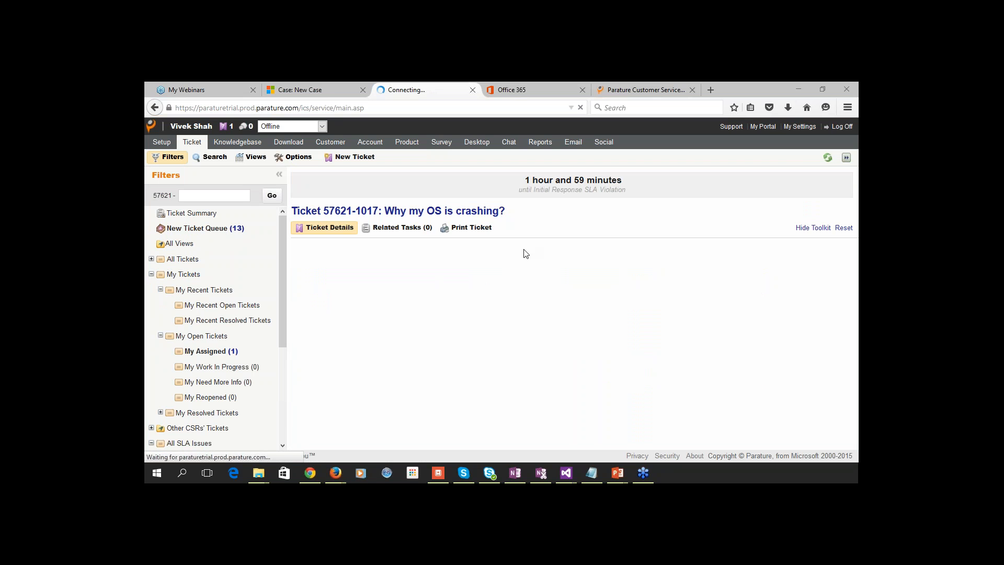
key(alt+Tab)
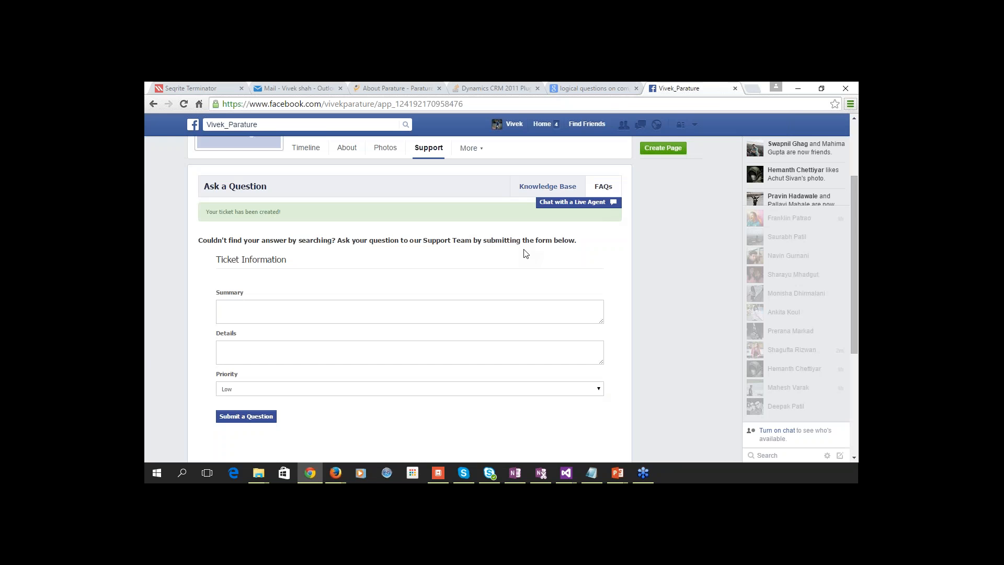
key(alt+Tab)
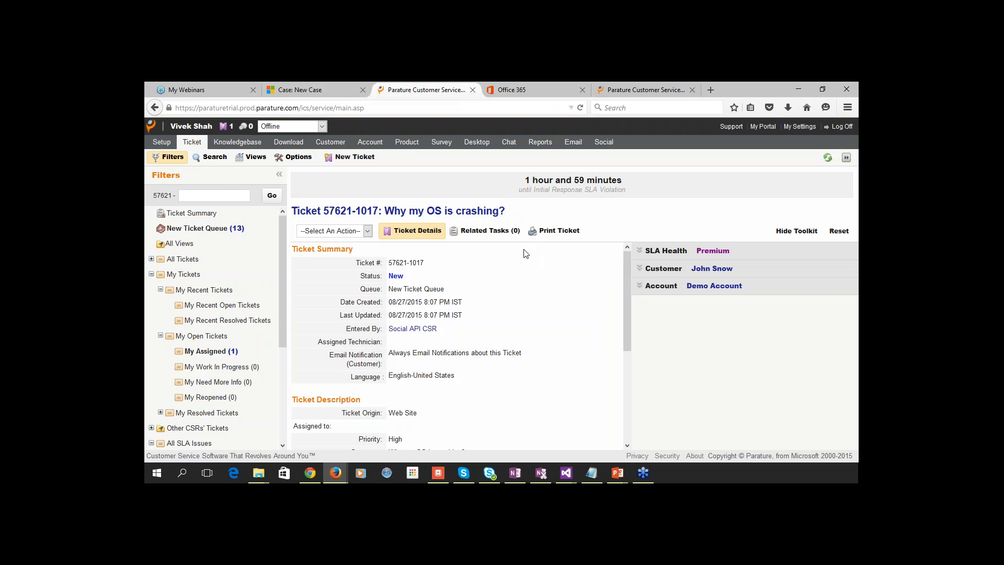
key(alt+Tab)
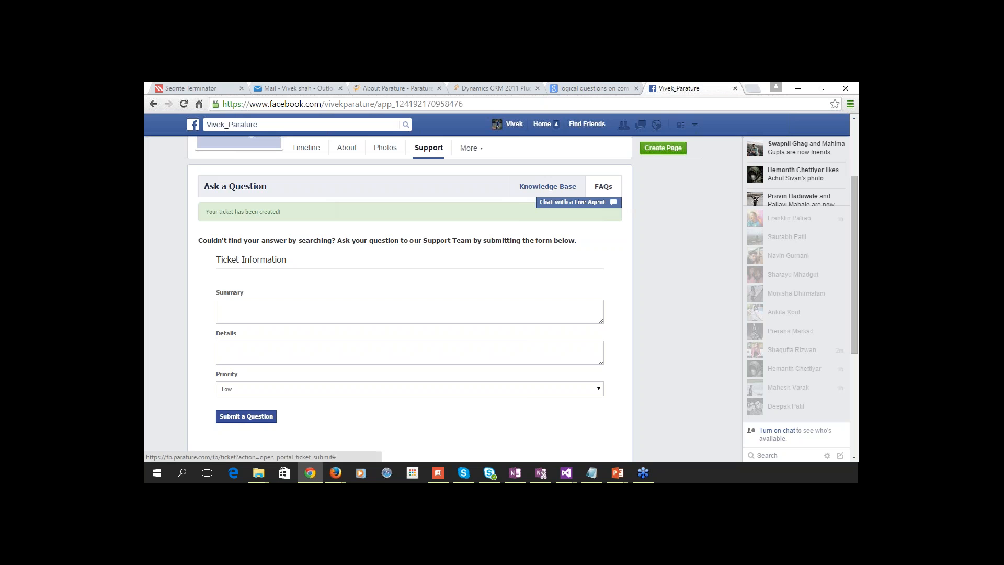
Dismiss the session-expired message and reload the Support page with the app id removed from the address.
click(576, 202)
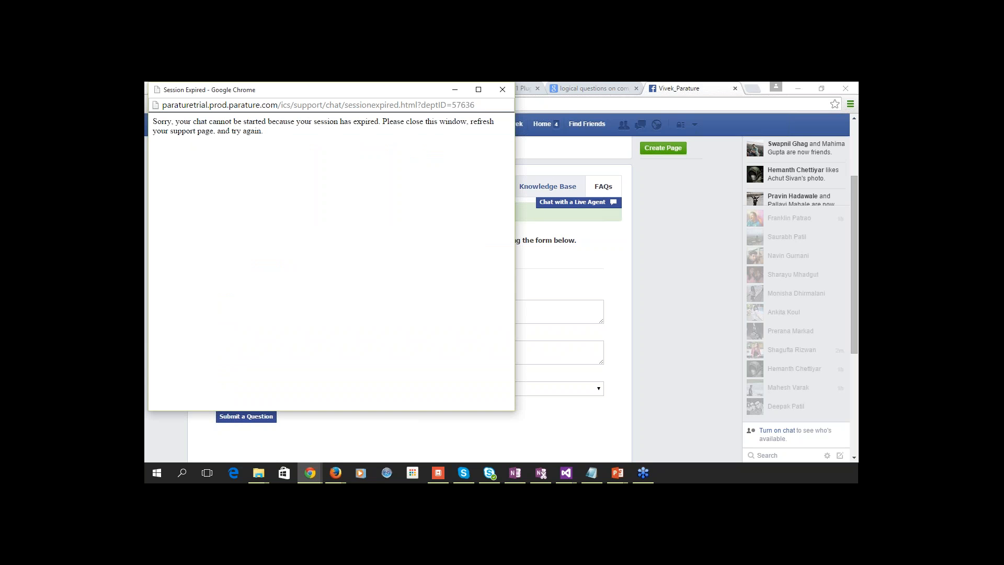
click(503, 90)
click(374, 104)
click(374, 104)
key(shift+End)
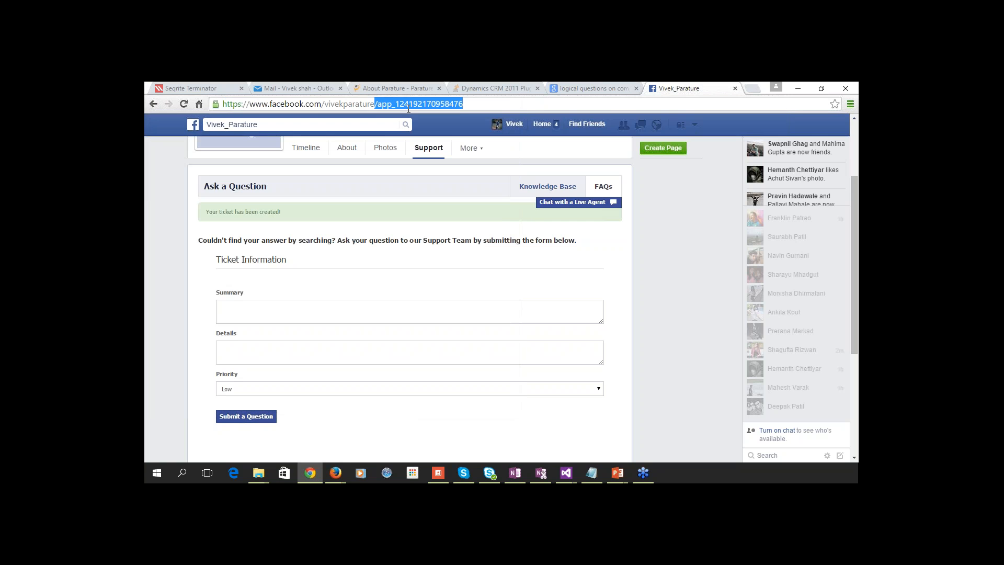
key(BackSpace)
key(Return)
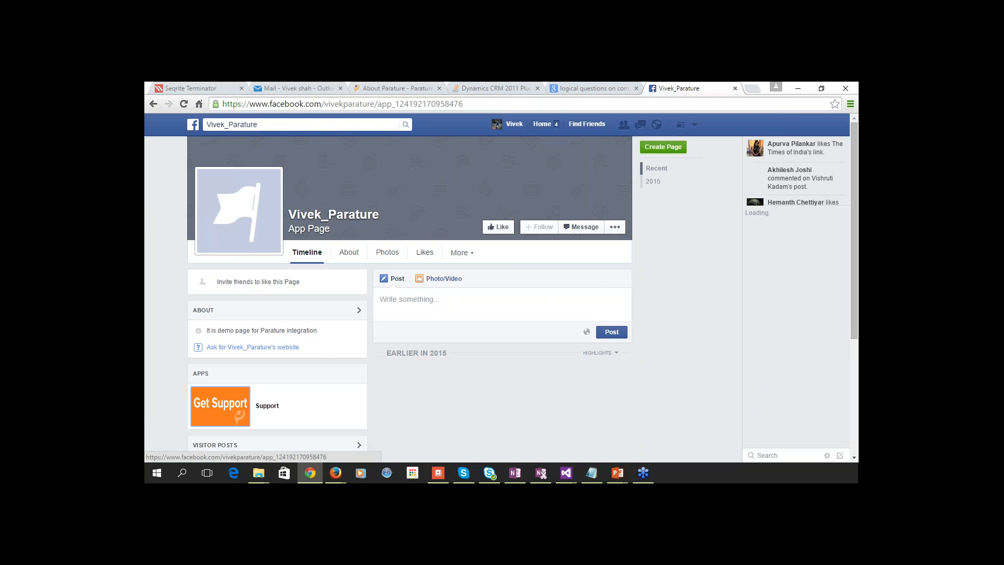
From Get Support, request a live-agent chat and sign in with the customer's e-mail and password.
click(221, 406)
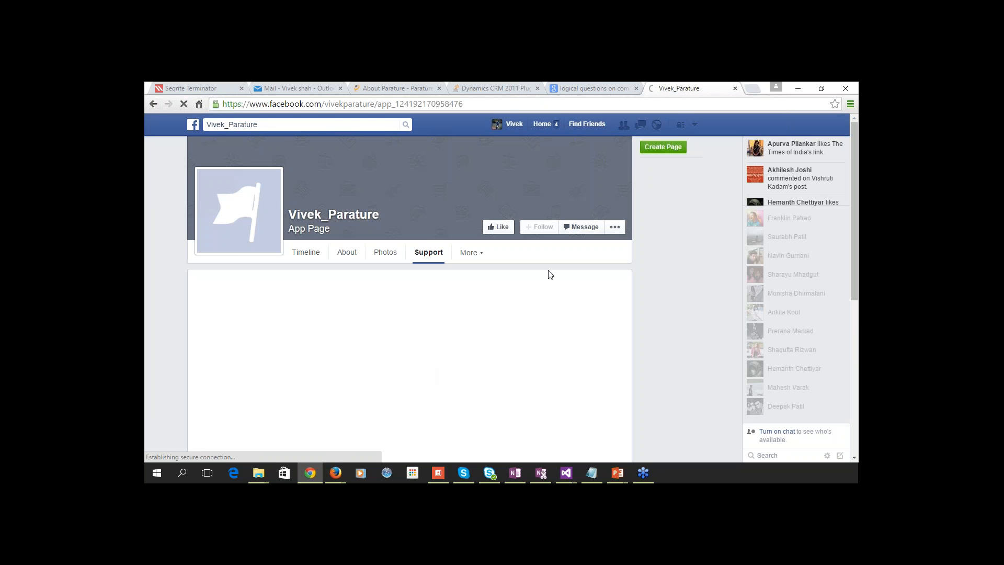
scroll(522, 290, down, 1)
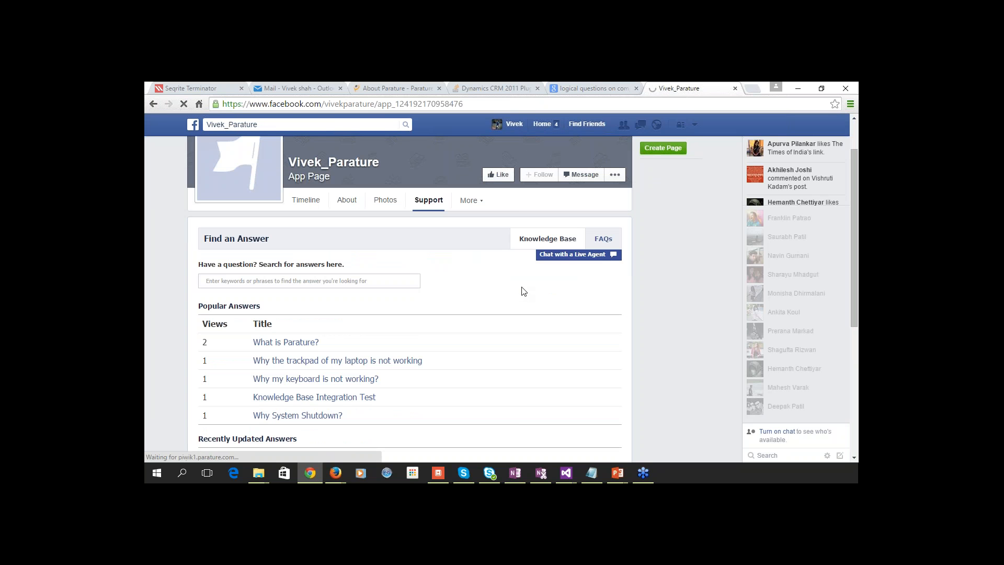
click(569, 260)
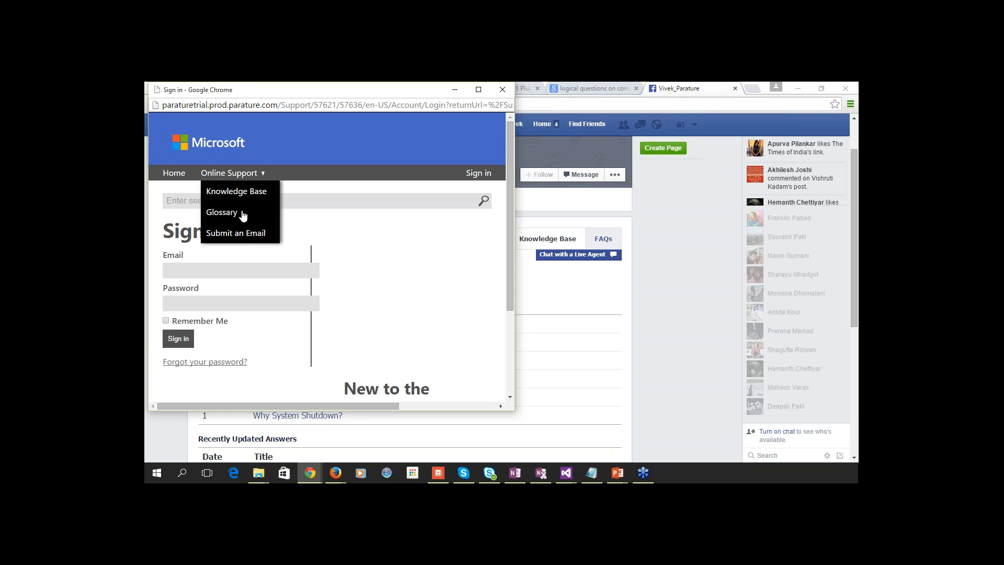
click(219, 272)
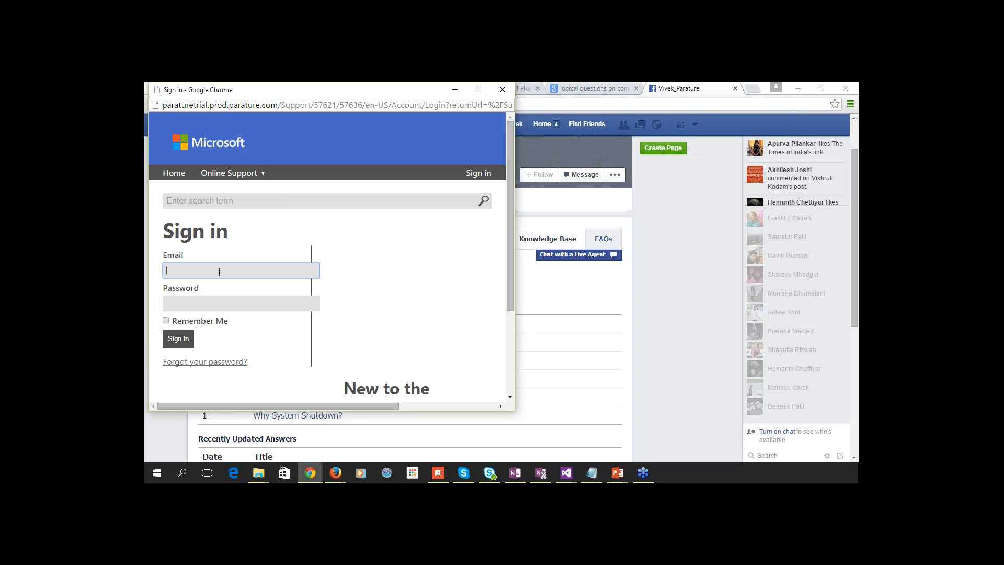
key(Down)
key(Tab)
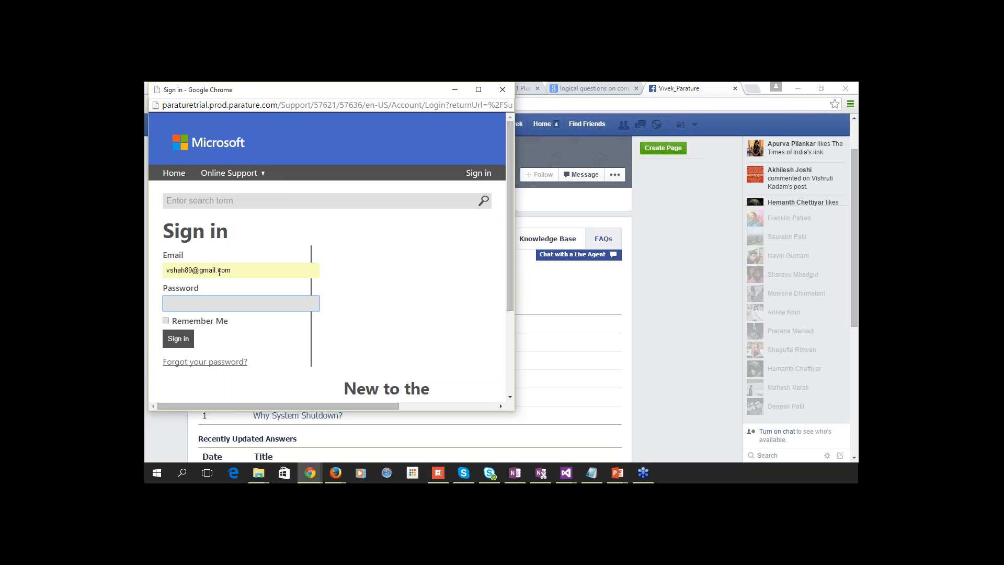
text(•••••••••)
key(Return)
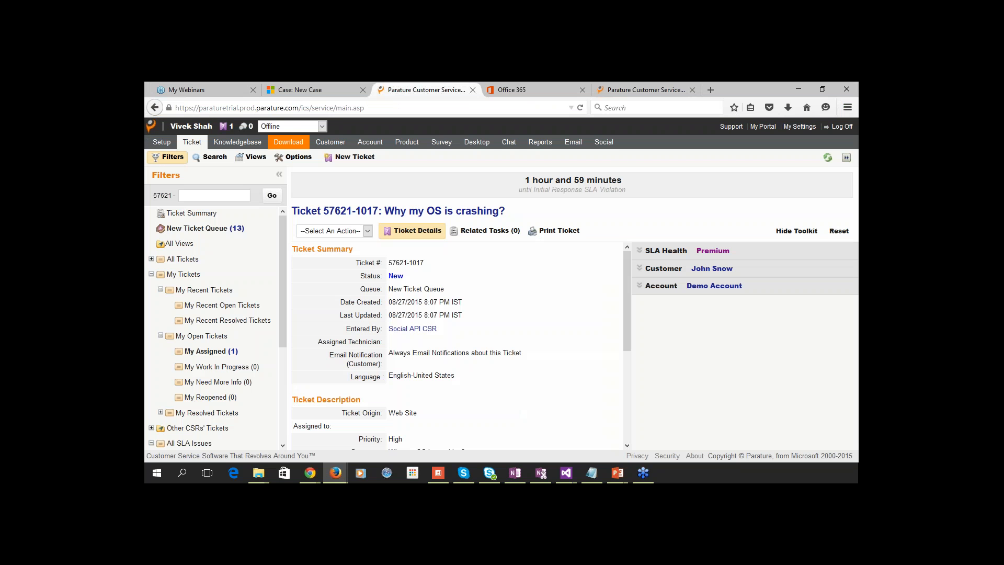
click(293, 128)
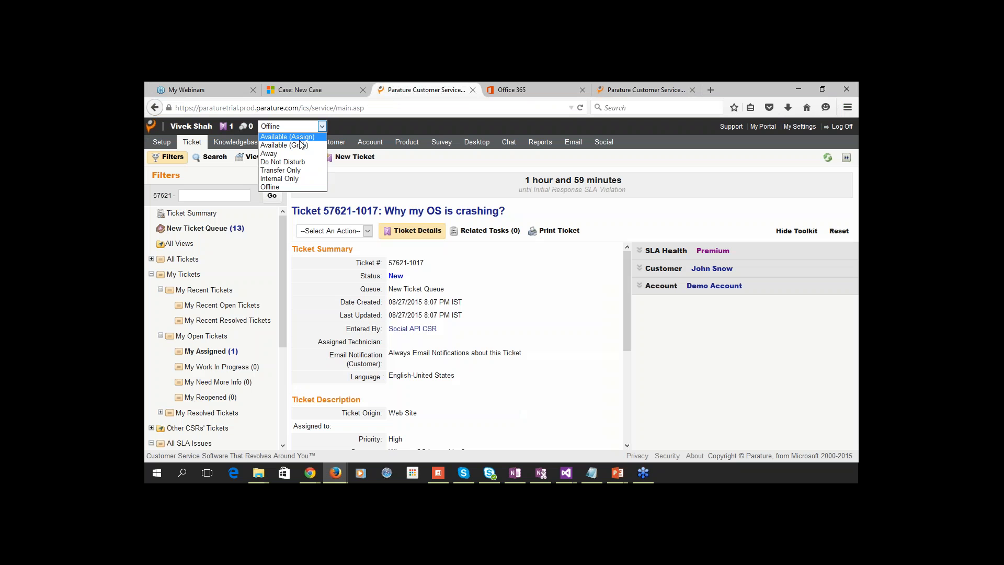
click(324, 185)
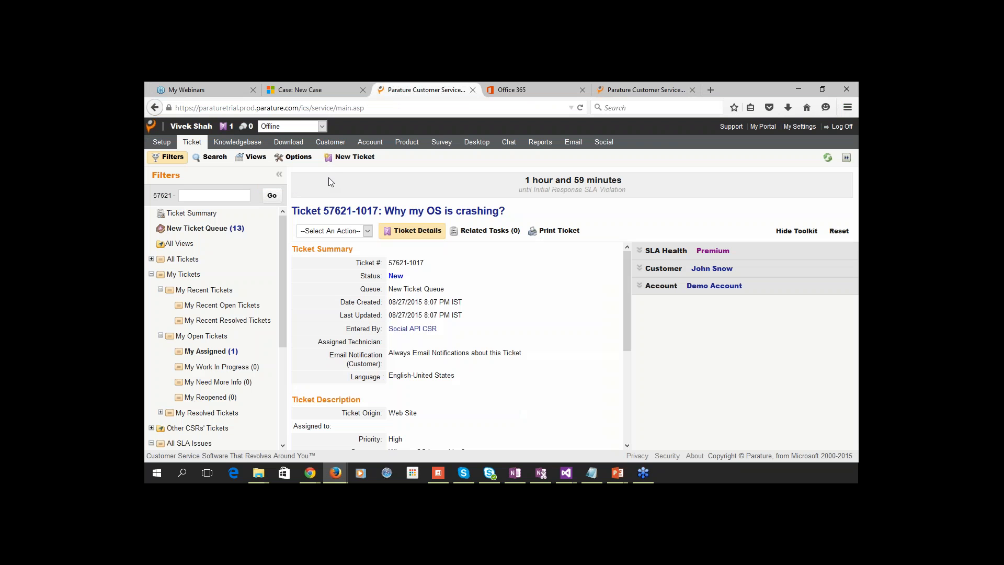
click(302, 130)
click(301, 130)
Decline saving the password, start the live chat, and move the Live Chat window to the right.
key(alt+Tab)
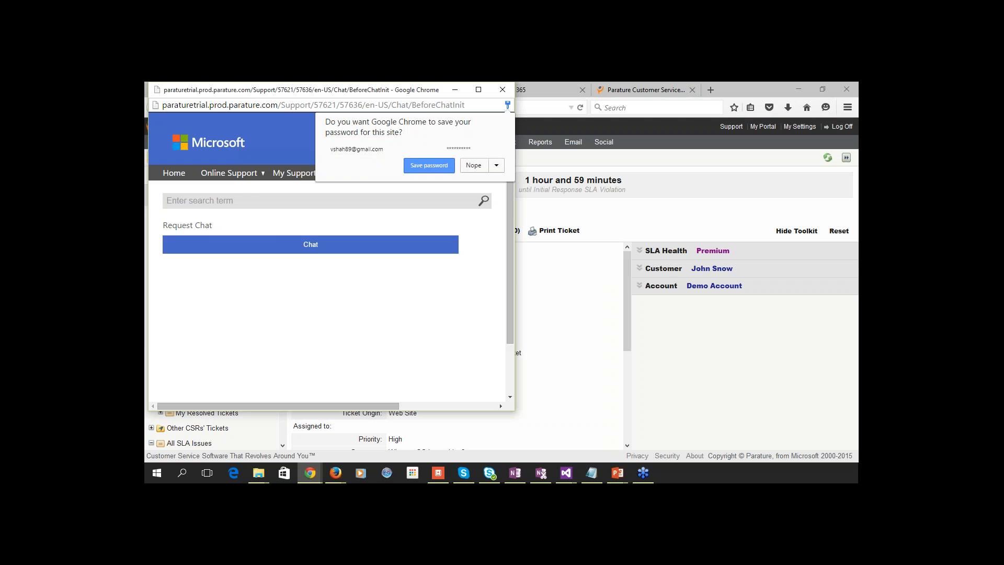
click(476, 165)
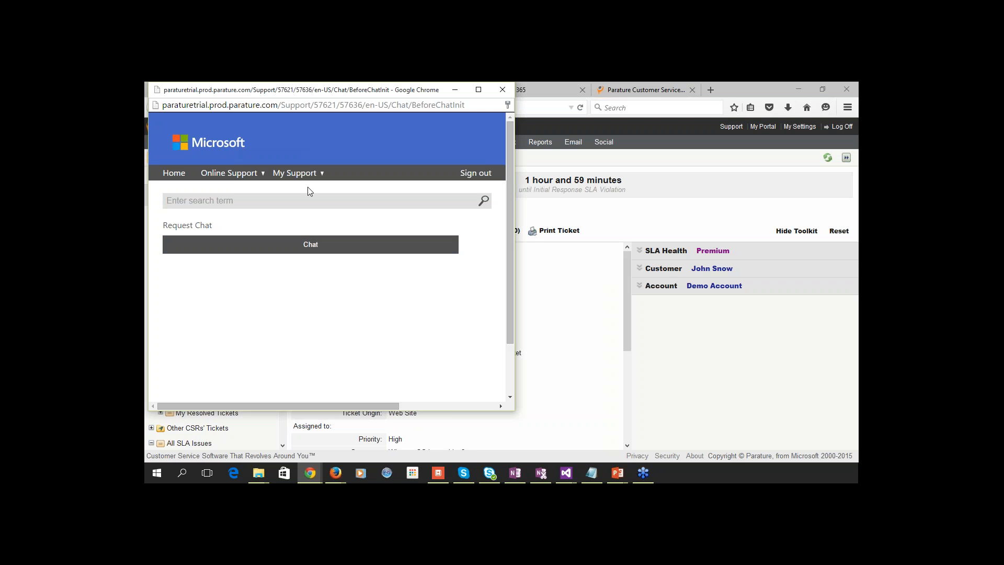
click(309, 244)
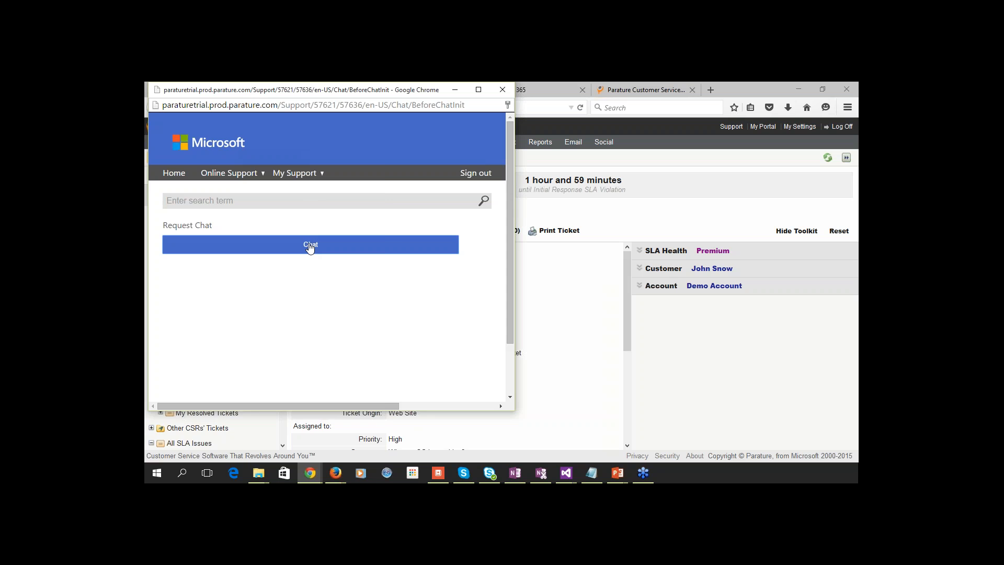
drag(286, 135, 508, 94)
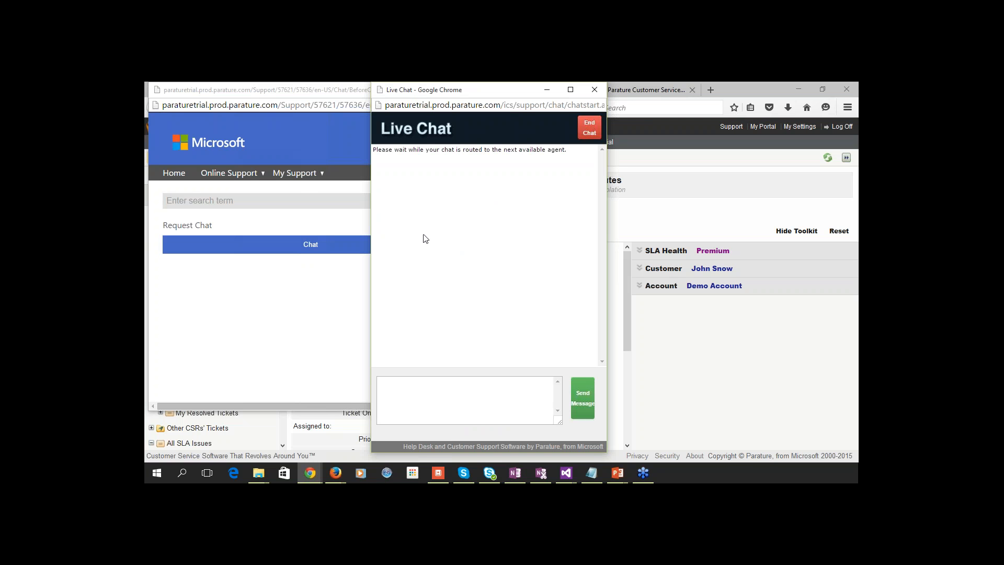
Send the greeting 'Hi' from the customer's Live Chat window.
click(433, 399)
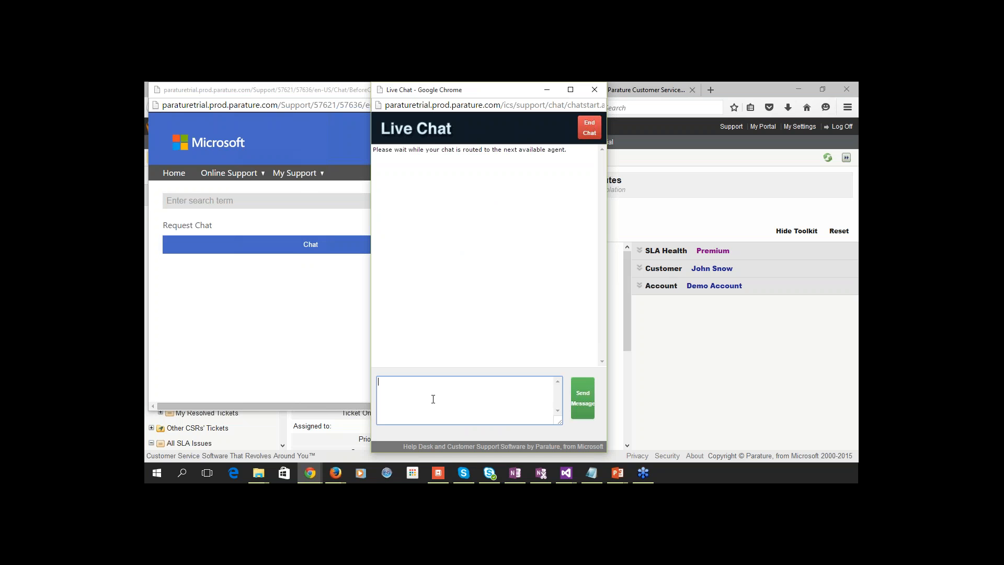
text(Hi)
key(Return)
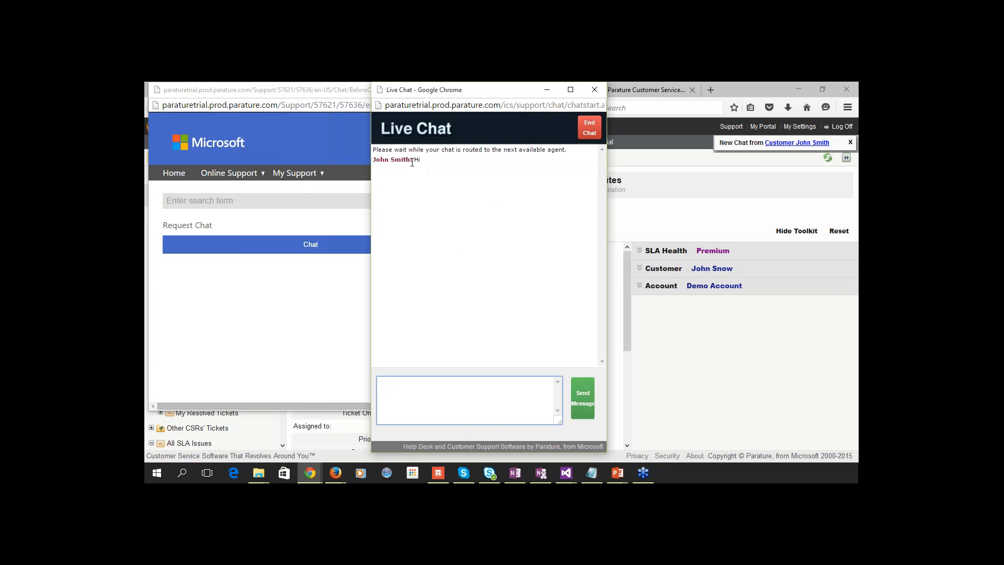
key(Tab)
Bring the Parature agent console in Firefox back to the front.
key(alt+Tab)
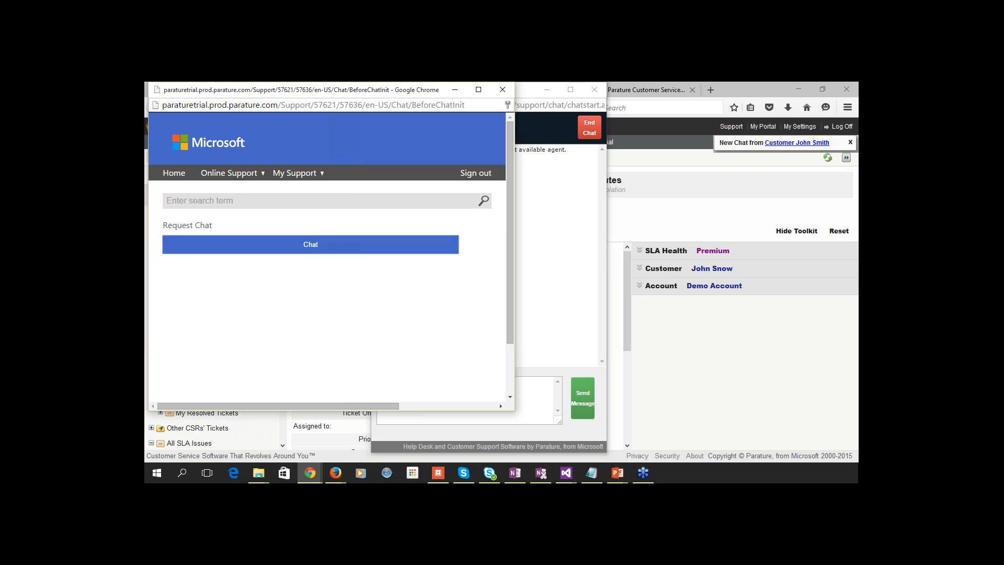
key(alt+Tab)
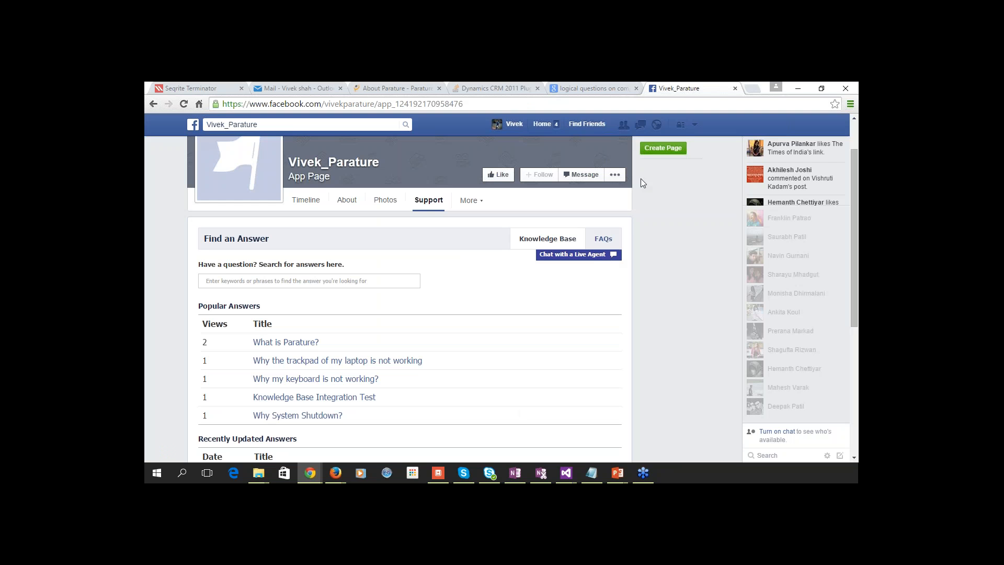
click(335, 473)
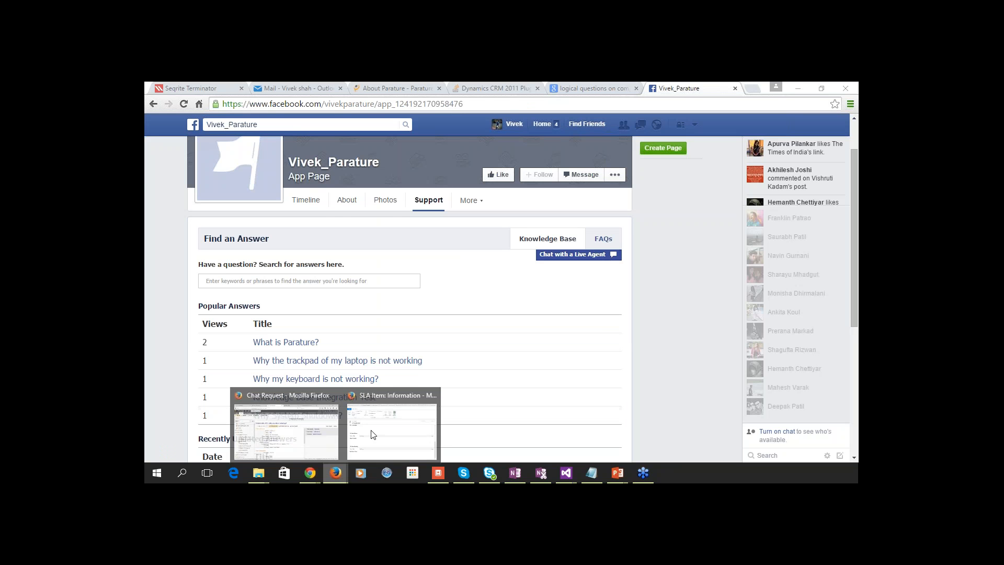
click(314, 435)
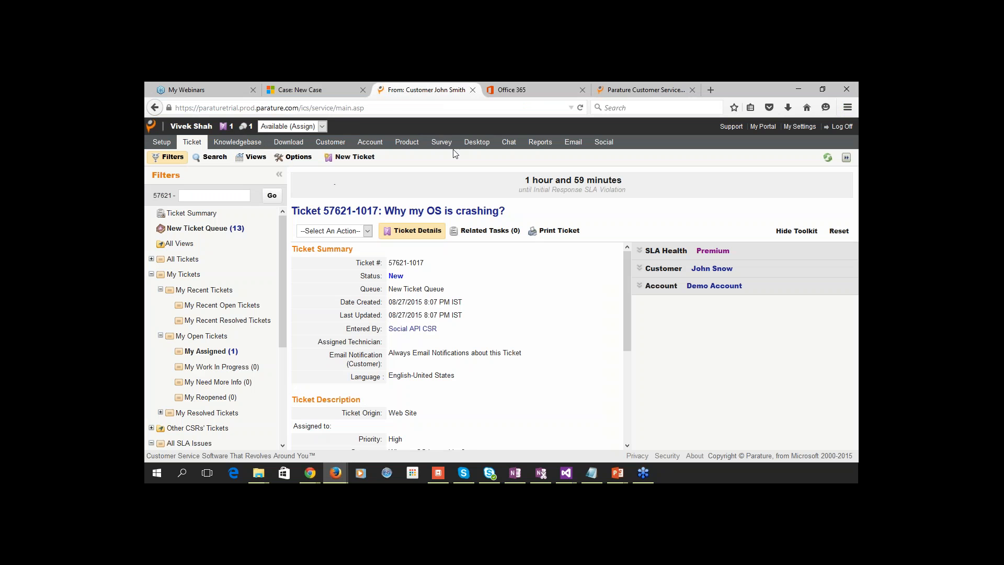
Join the waiting customer's chat from My Chats and highlight their 'Hi' greeting.
click(511, 150)
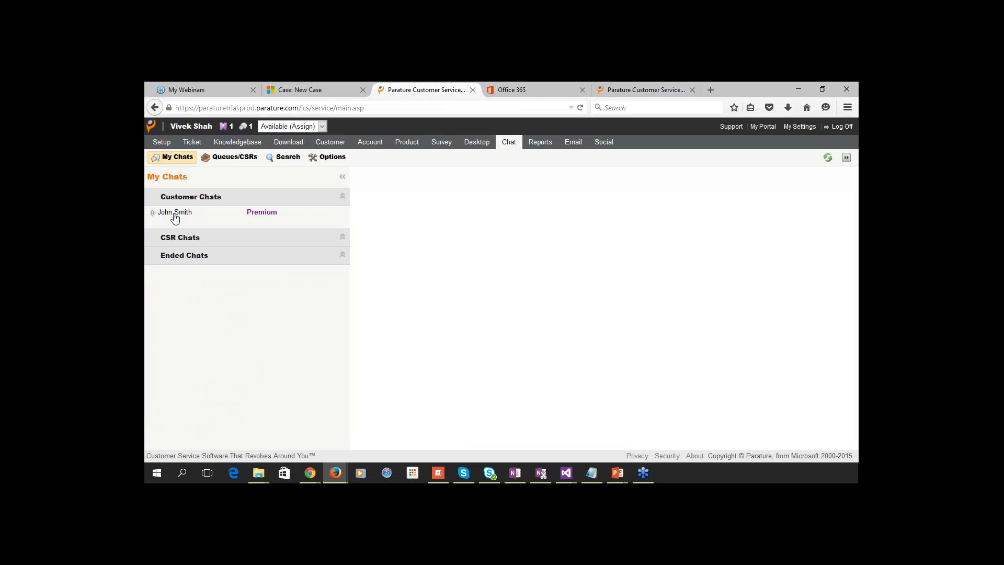
click(193, 216)
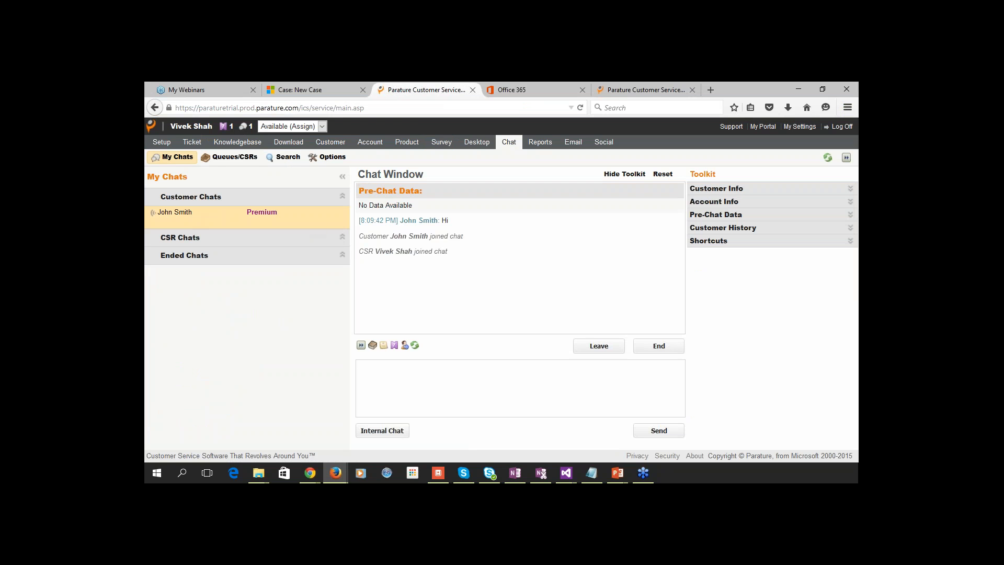
drag(402, 224, 473, 224)
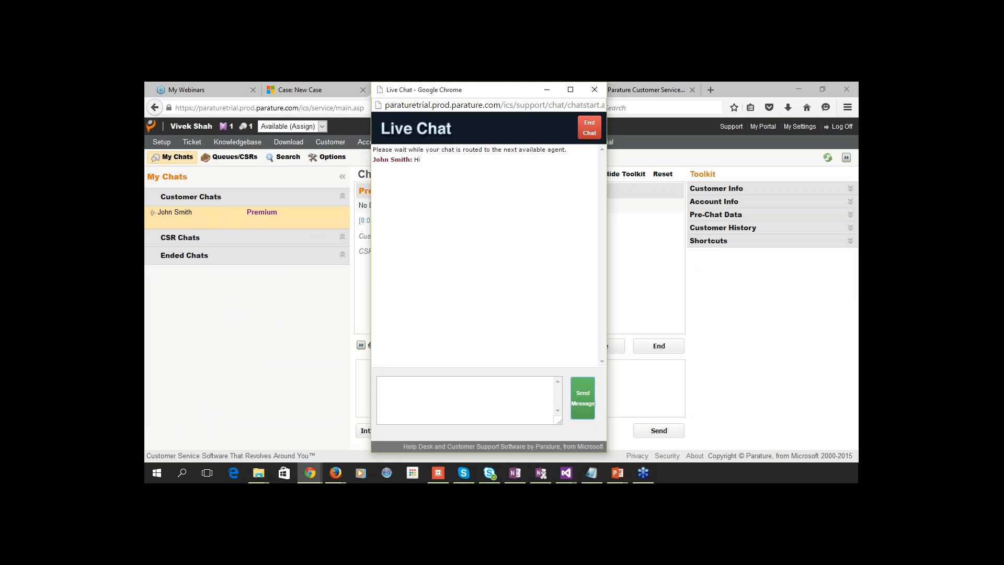
As the agent, greet the customer by first name and send 'How can I help you?'.
drag(458, 95, 680, 95)
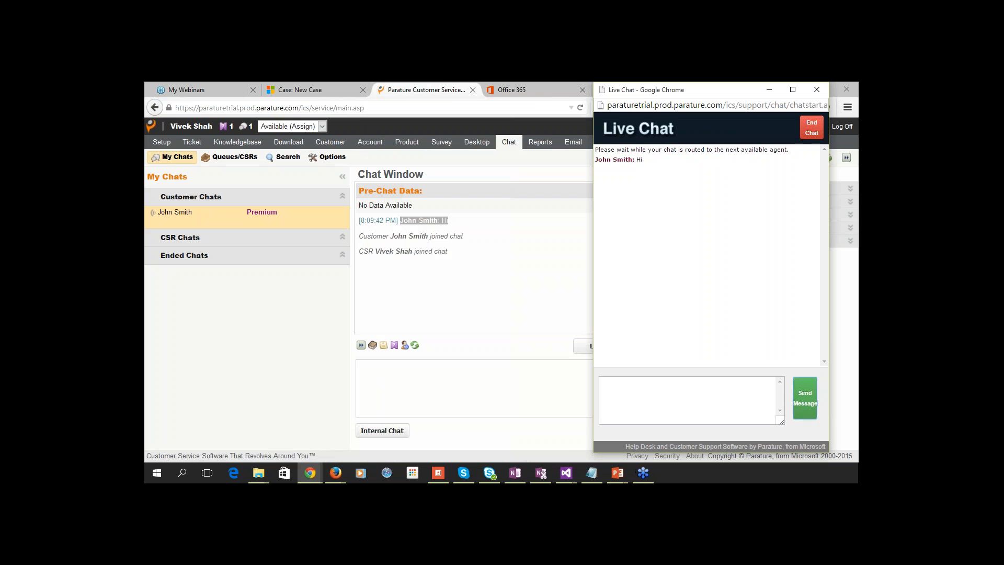
click(402, 387)
text(Hello John)
key(Return)
text(How can I help you?)
key(Return)
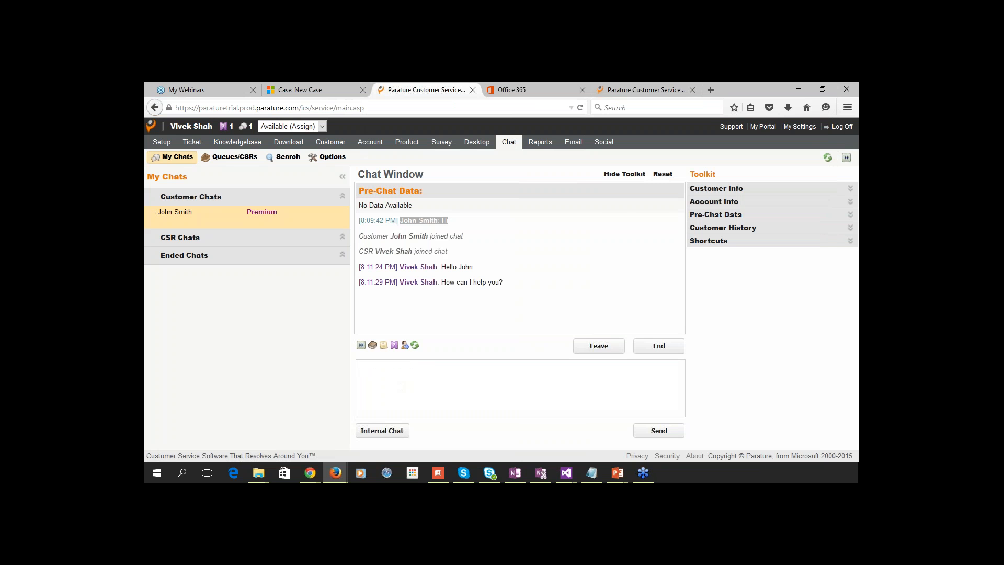
As the customer, send 'My laptop is not working' and 'help me ASAP'.
key(alt+Tab)
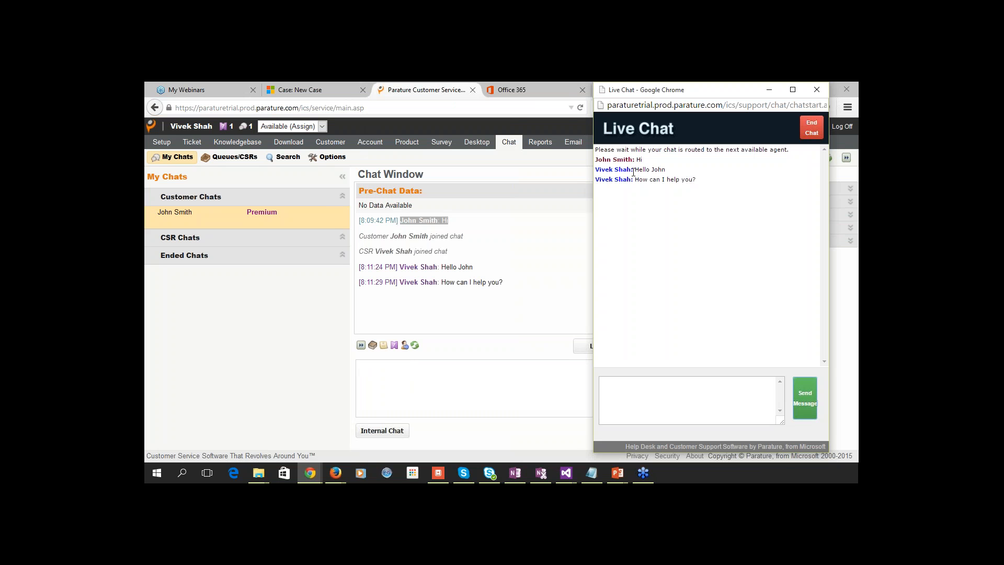
click(634, 388)
text(My lapt)
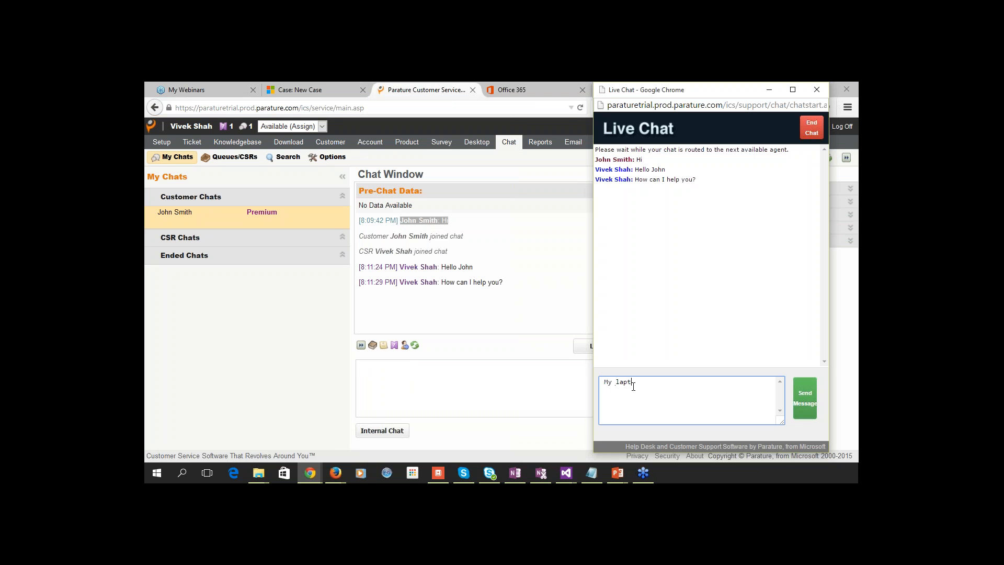
text(op is not working)
key(Return)
text(help)
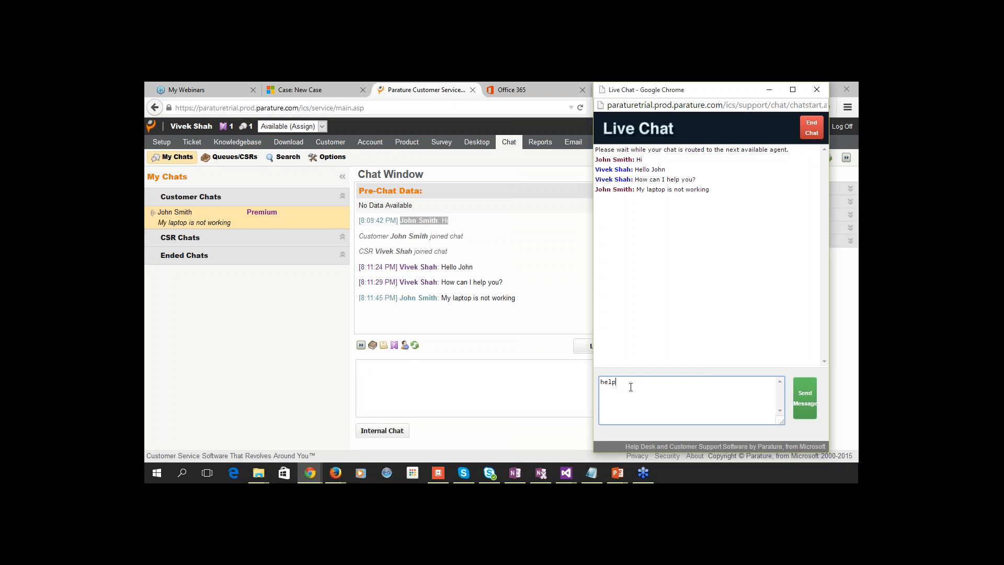
text( me ASAP)
key(Return)
click(466, 369)
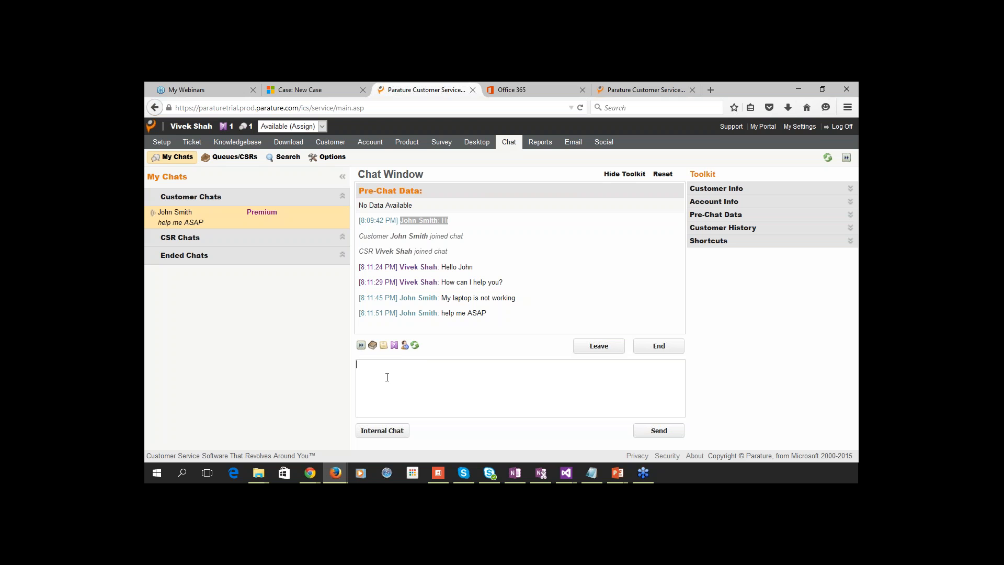
Insert the Fast Forward answer for 'Why my Laptop is not Working?' ('Kindly check the cable connections').
click(361, 346)
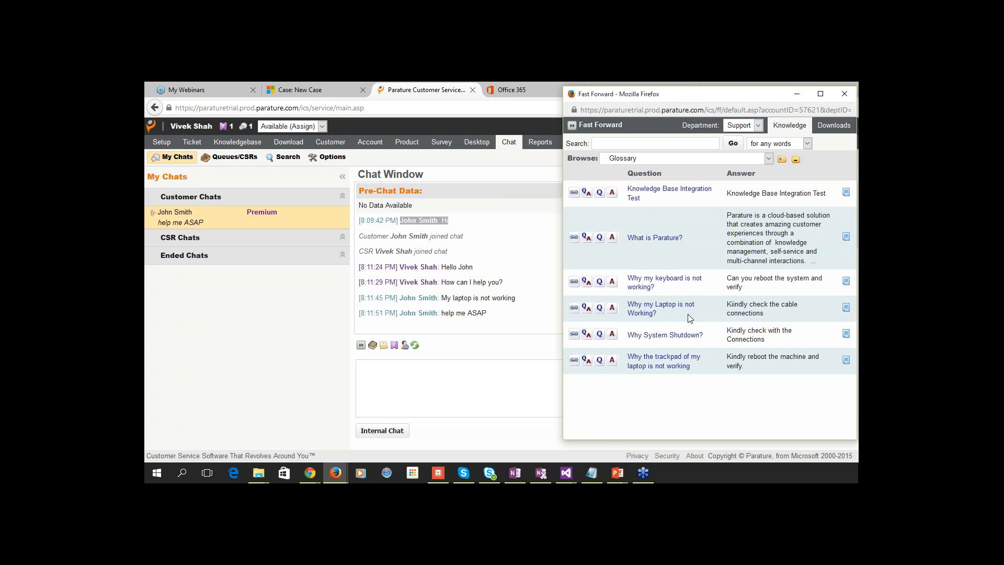
click(612, 308)
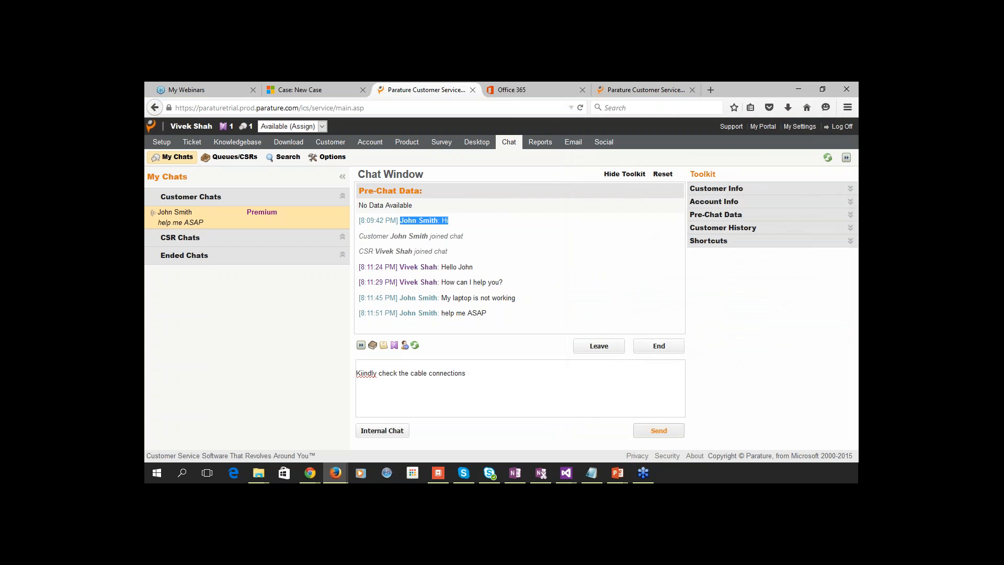
Send the cable-connections answer, end and close the customer's chat, then show the Thank you slide.
click(657, 430)
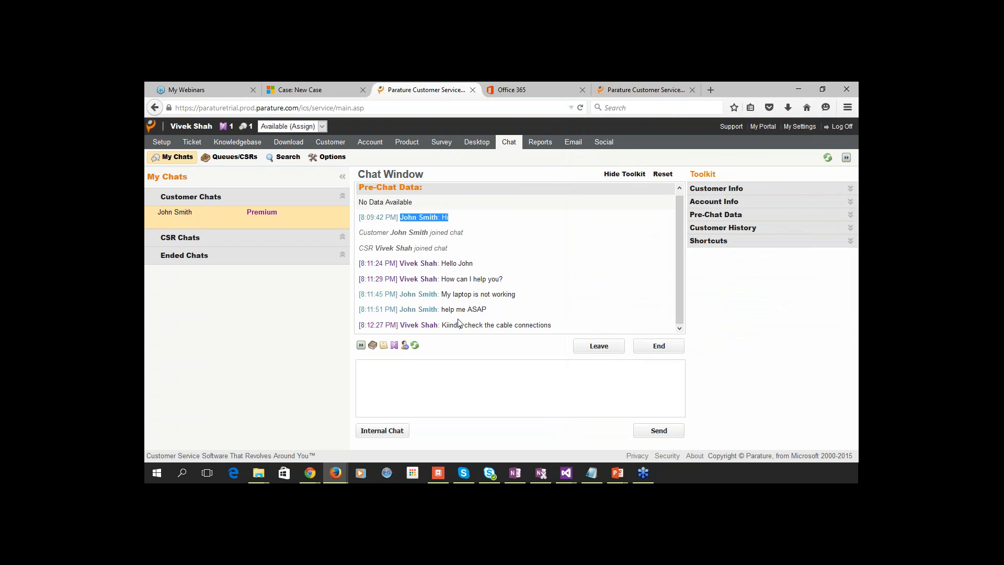
key(alt+Tab)
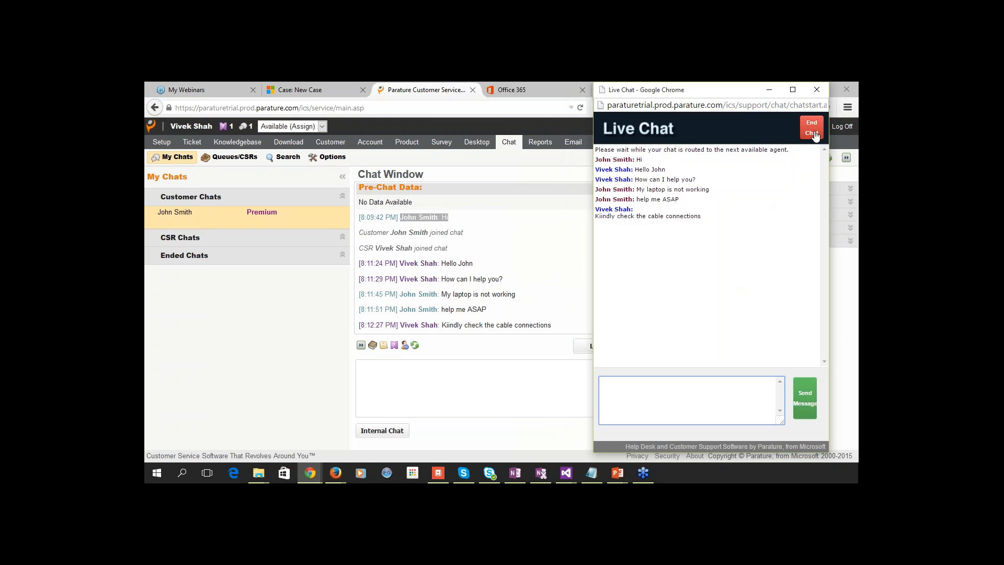
click(731, 274)
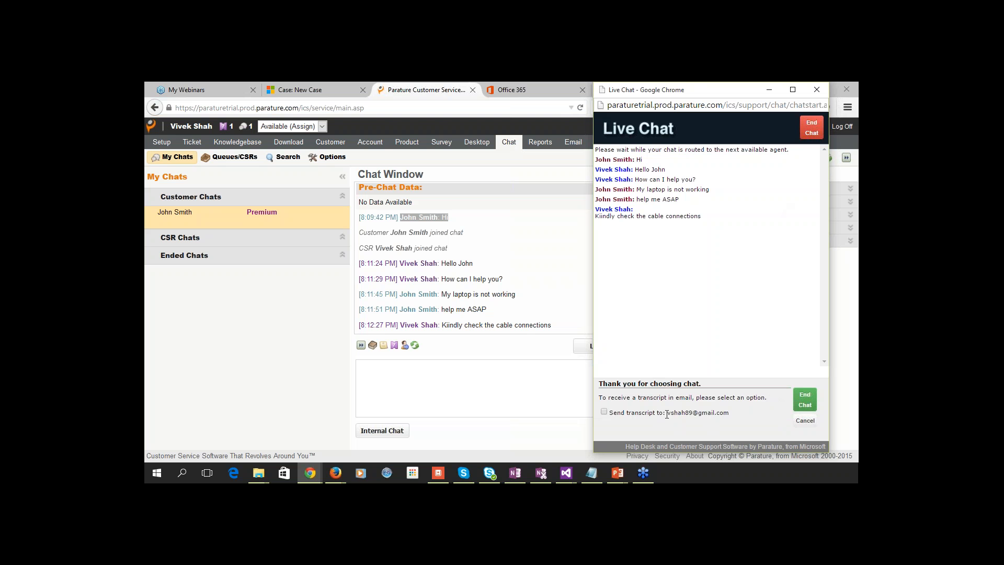
drag(667, 413, 730, 414)
click(818, 89)
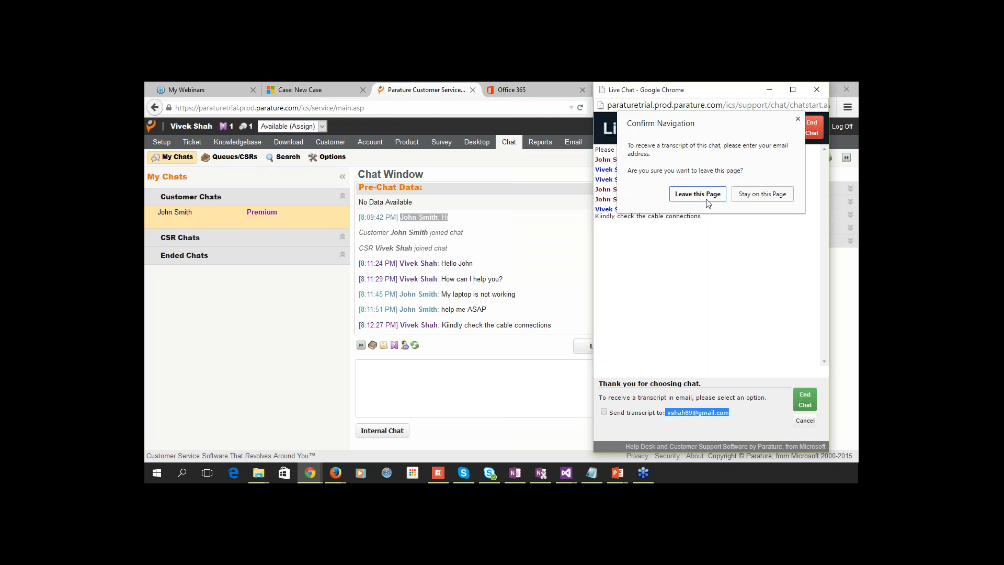
click(698, 195)
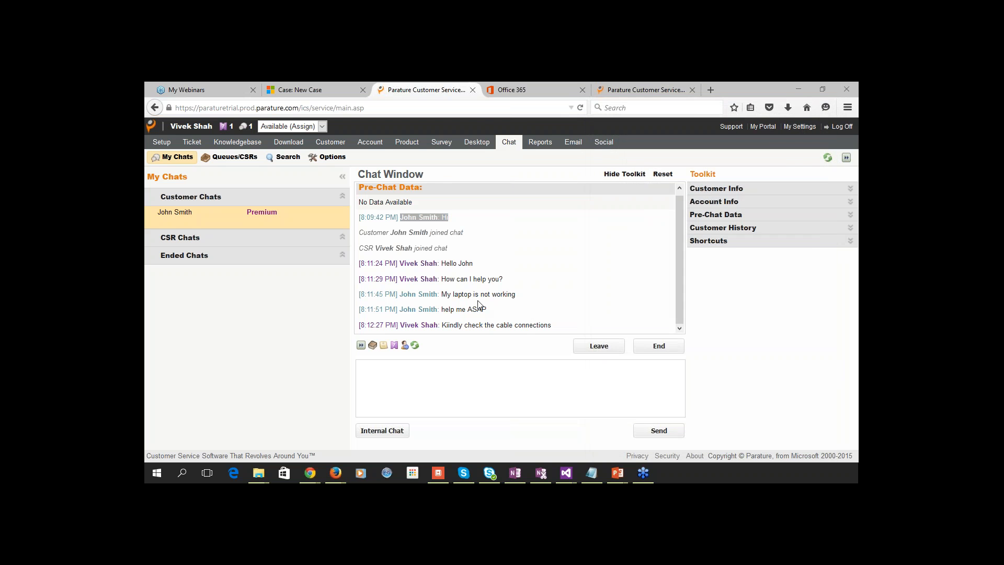
key(alt+Tab)
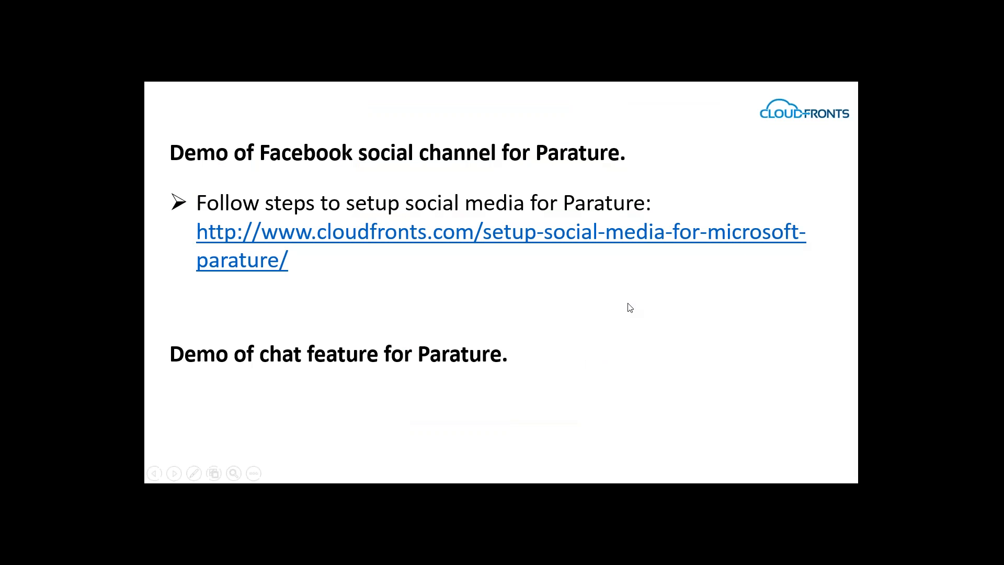
click(628, 304)
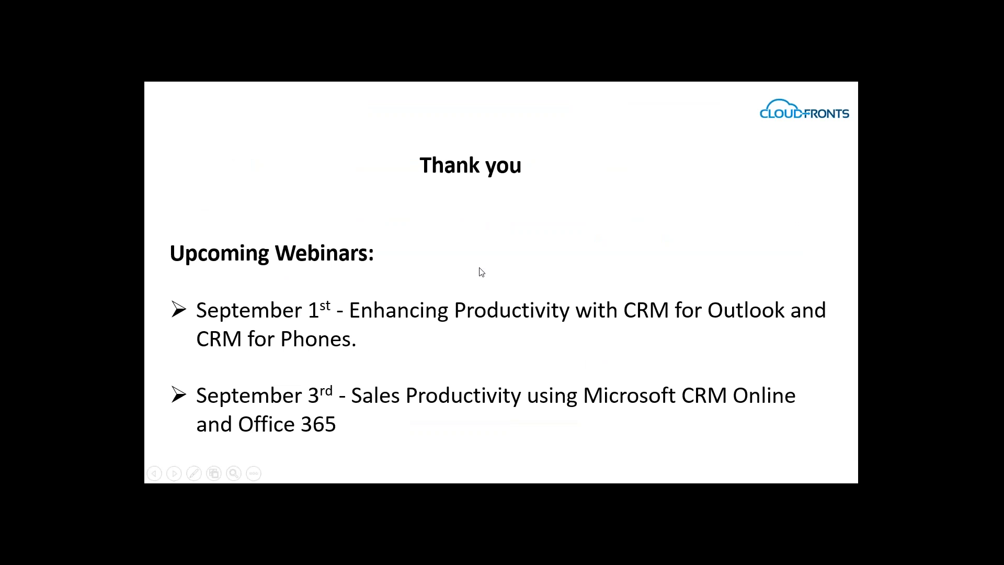